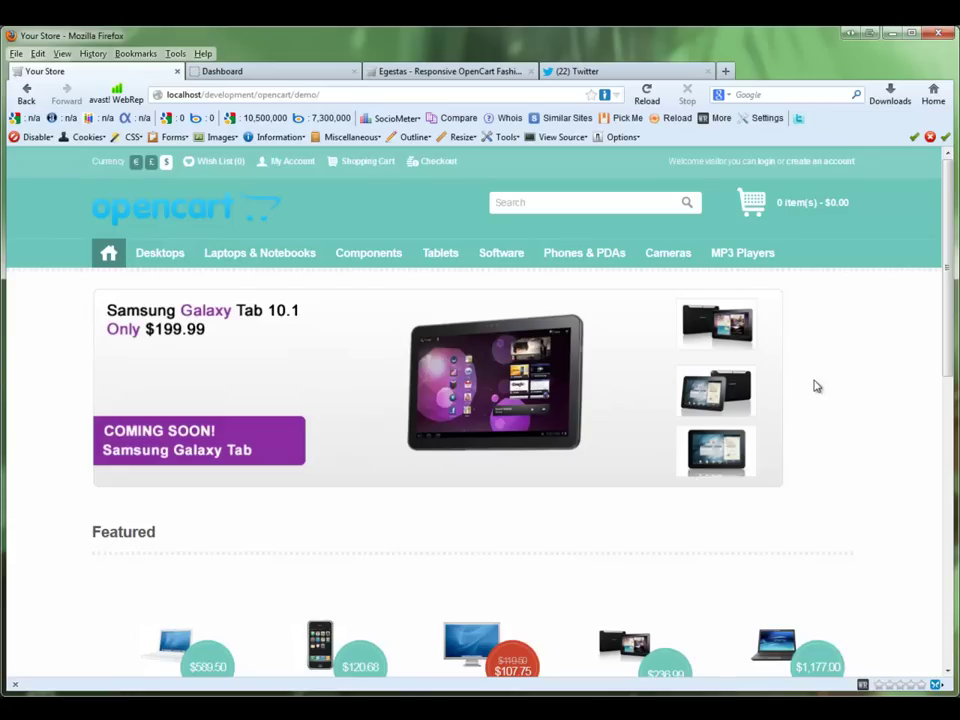
Step: Install the KulerCP module from Extensions > Modules and open its settings page
left_click(299, 77)
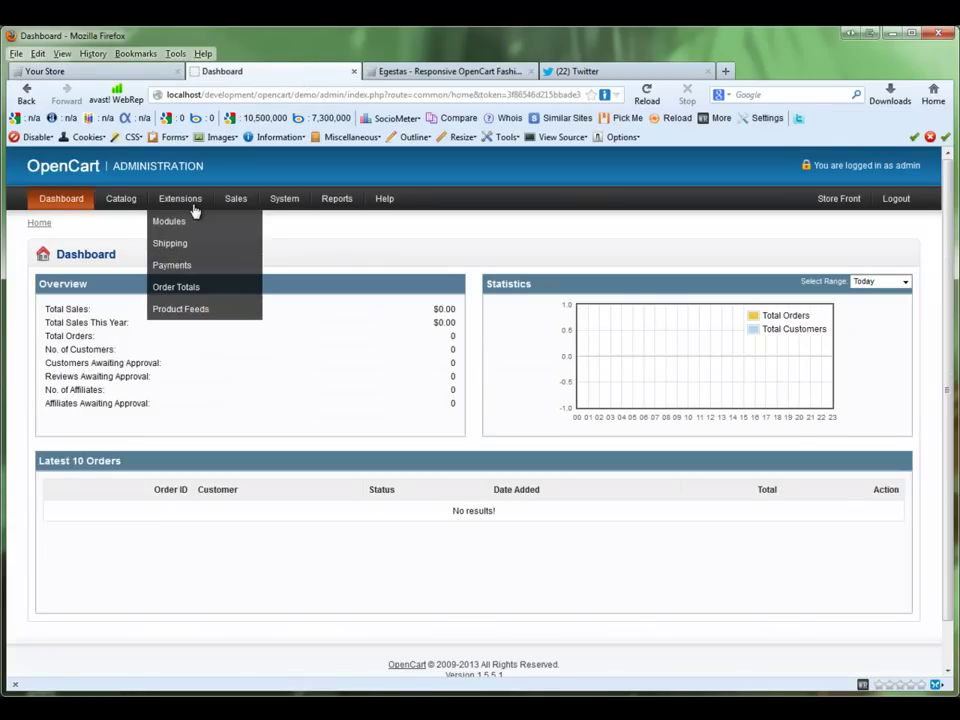
left_click(195, 225)
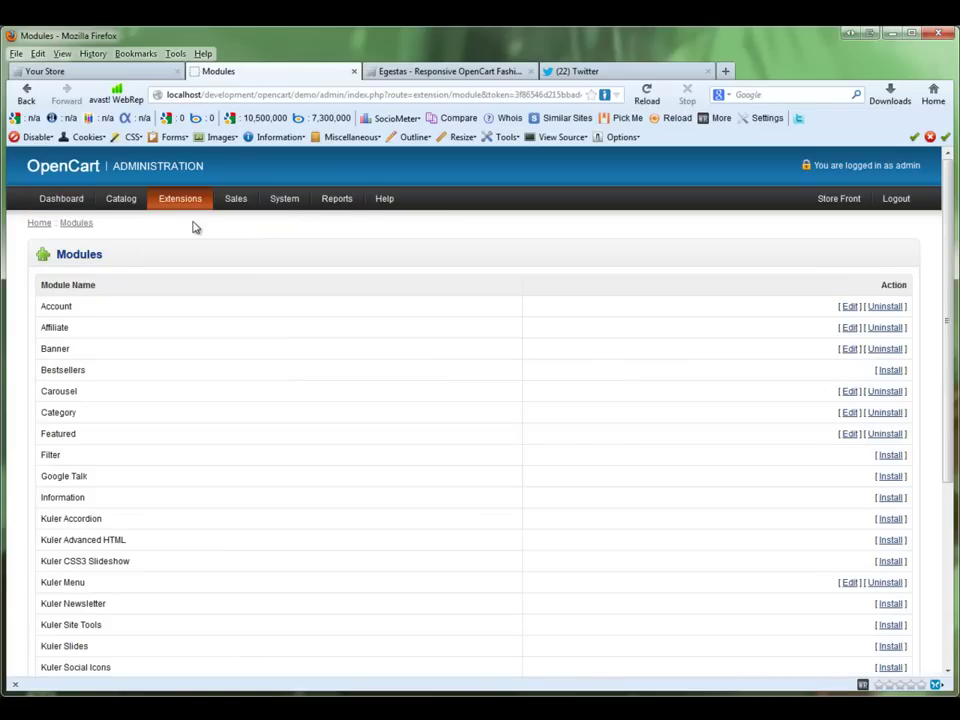
left_click_drag(946, 347, 943, 450)
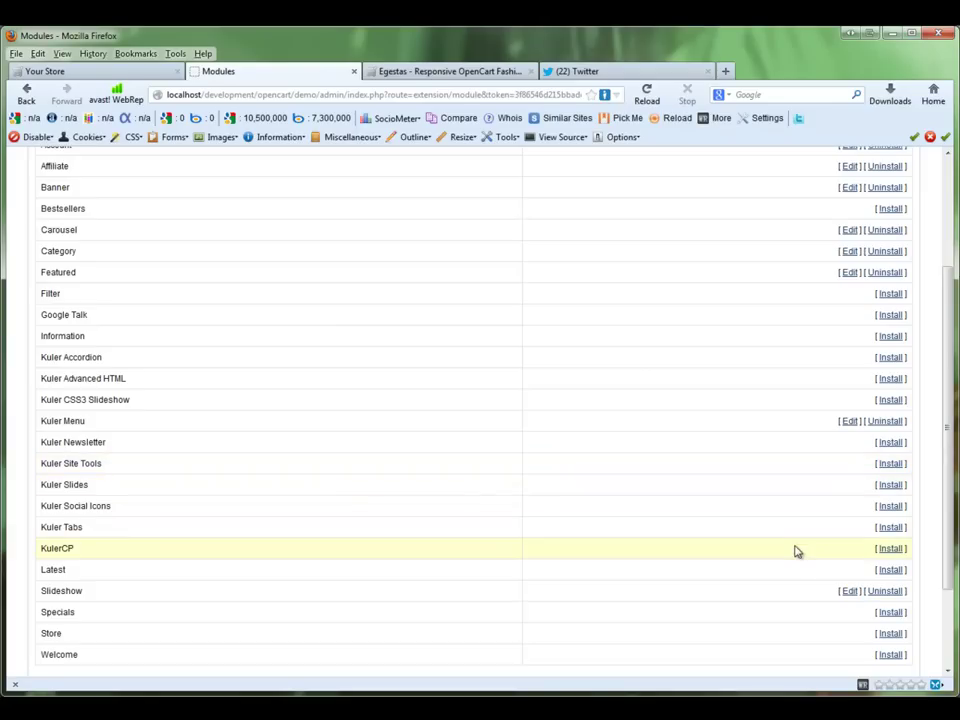
left_click(890, 549)
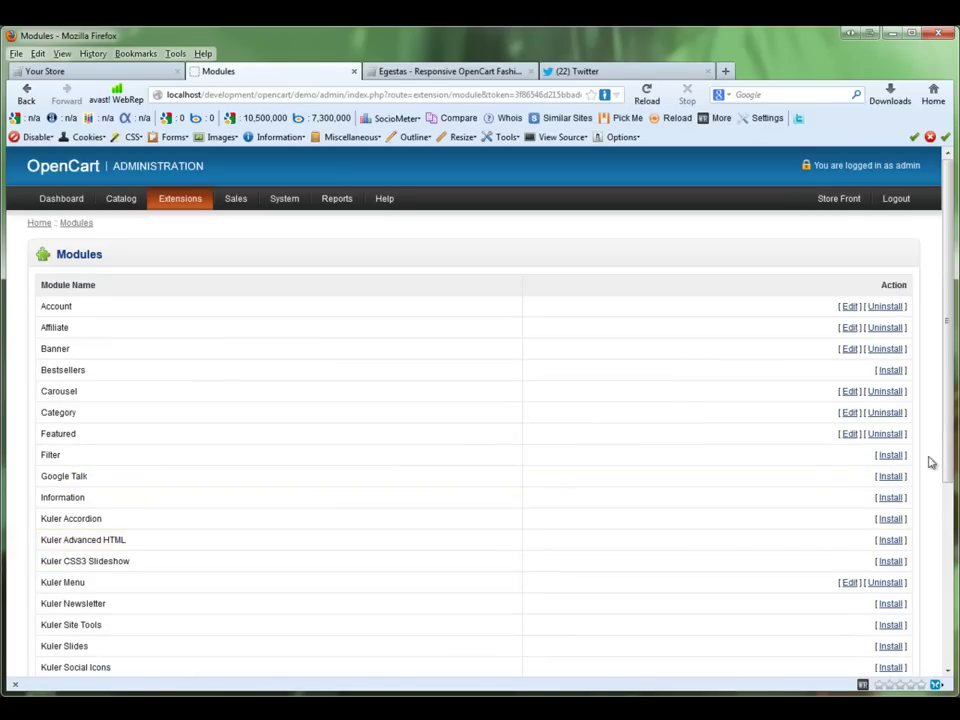
scroll(930, 520, "down", 4)
left_click(849, 506)
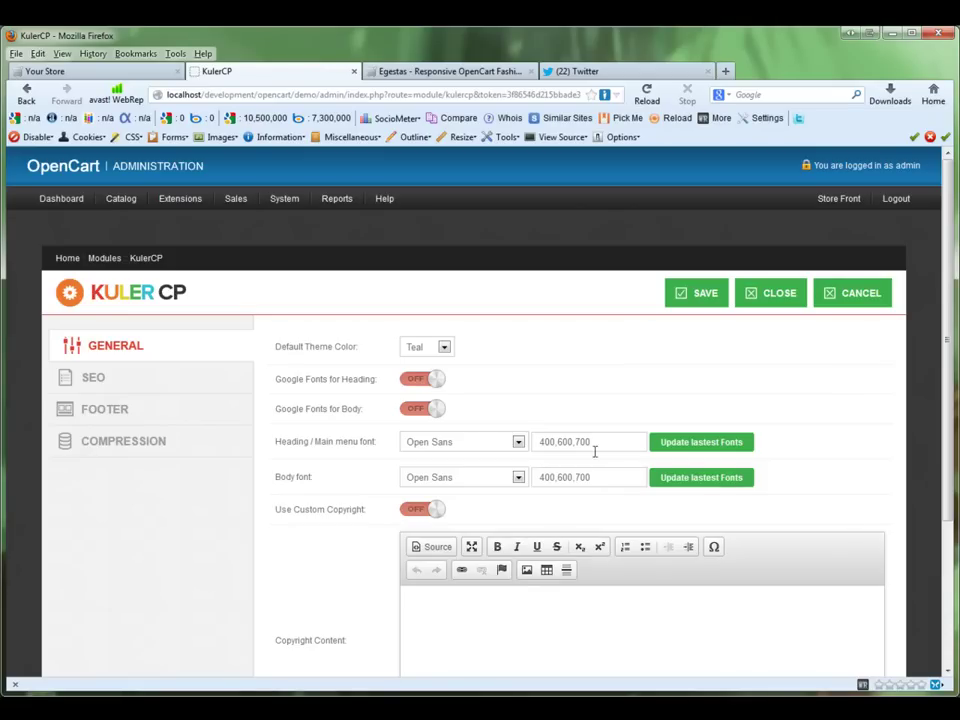
Step: Save Red as the KulerCP default theme colour and reload the storefront to see it
left_click(442, 348)
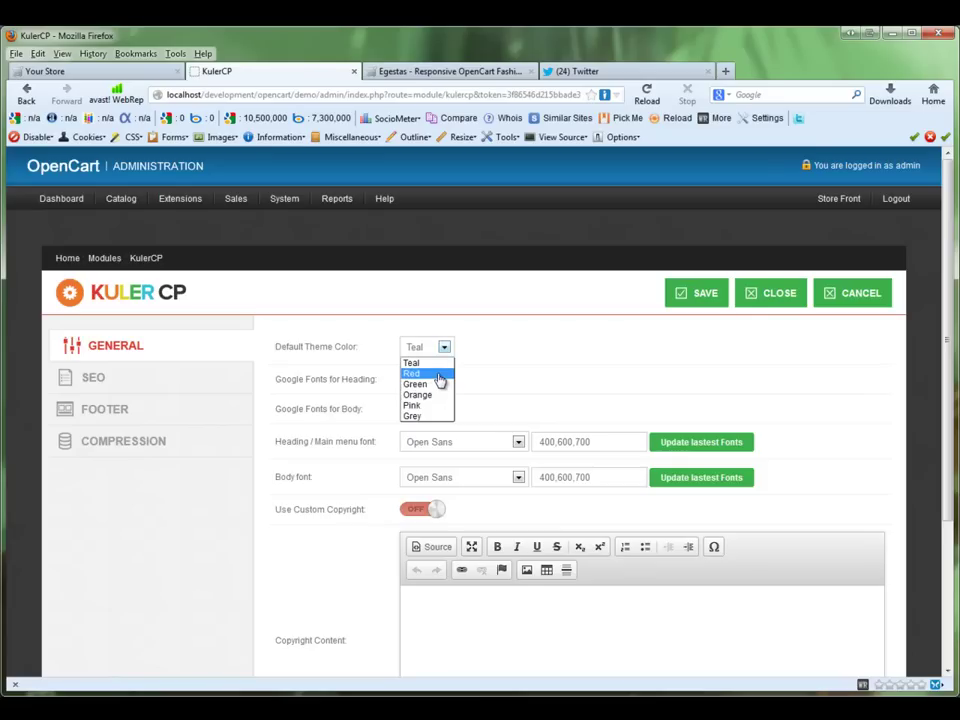
left_click(439, 374)
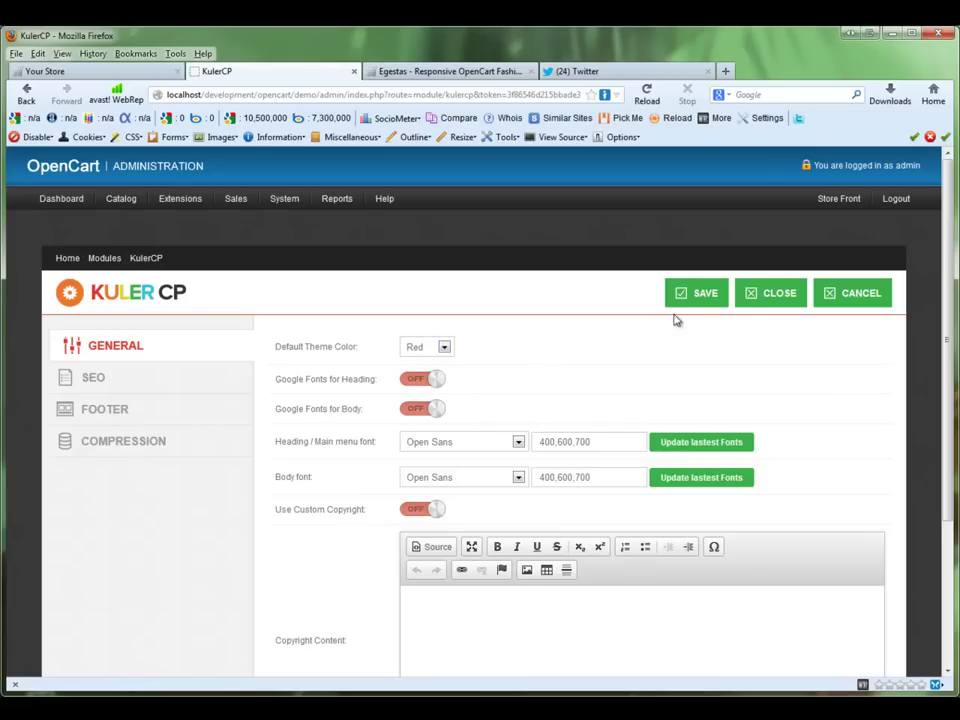
left_click(709, 300)
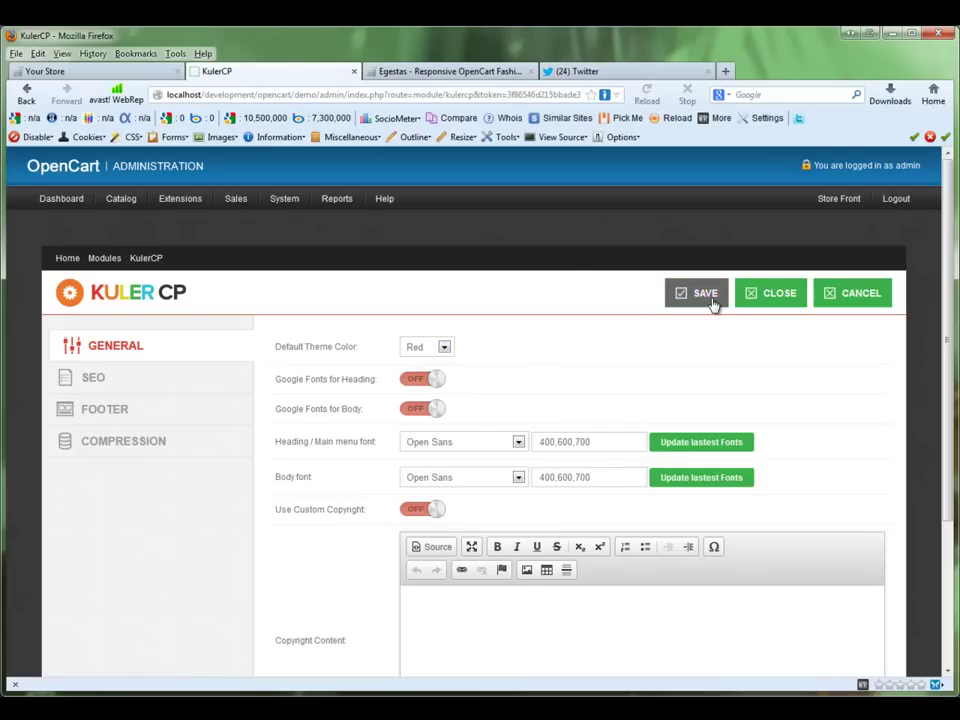
left_click(145, 72)
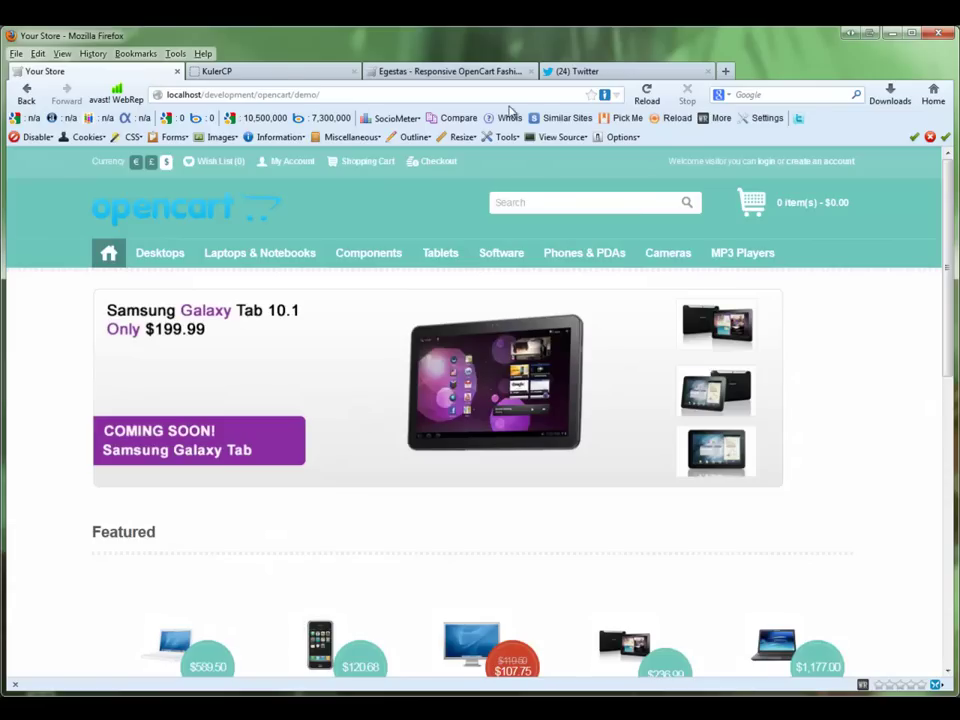
left_click(645, 100)
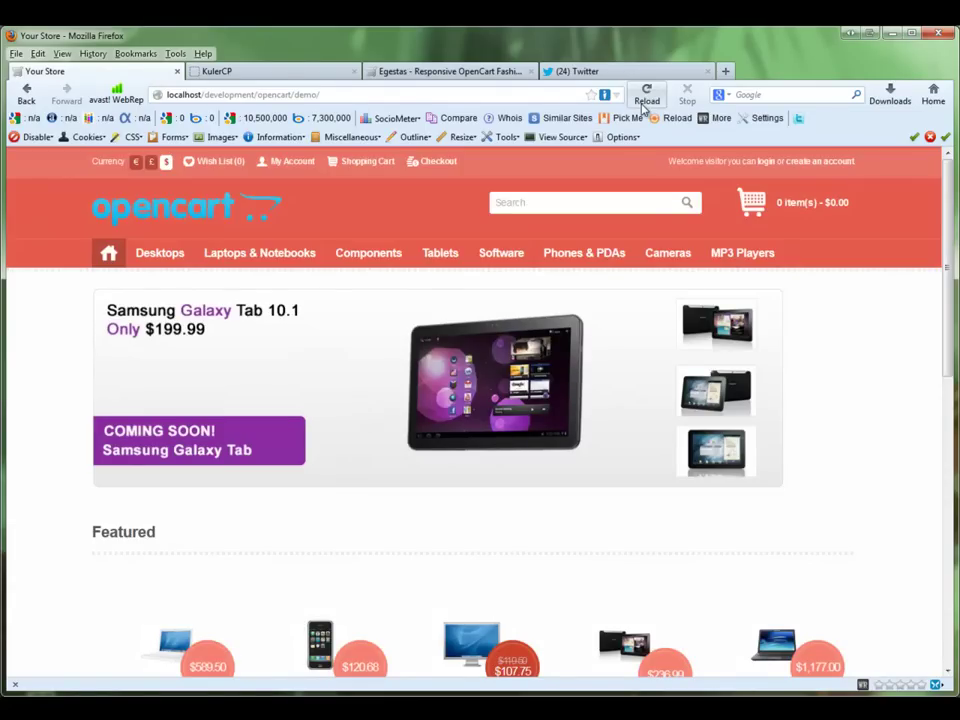
left_click(316, 76)
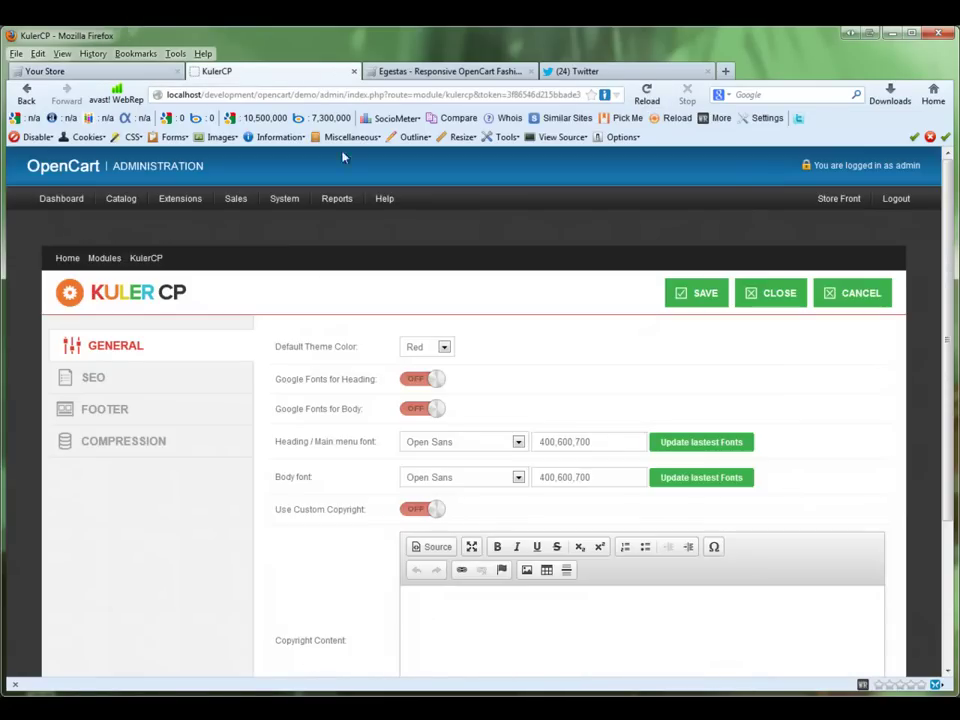
Step: Keep the theme colour Red and switch Google Fonts on for headings and body
left_click(438, 347)
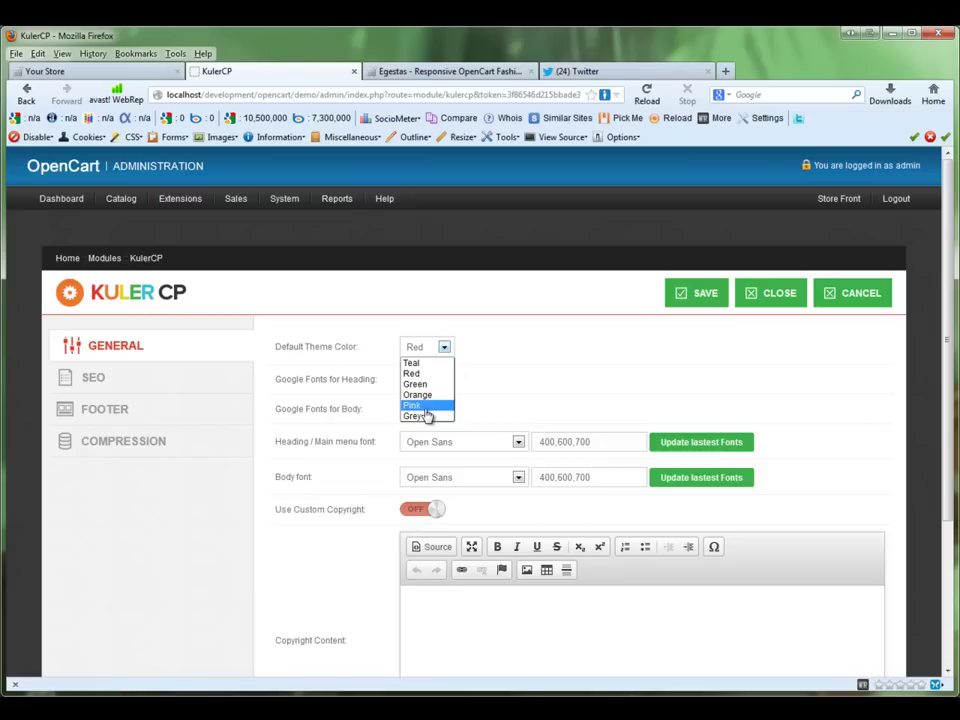
left_click(529, 356)
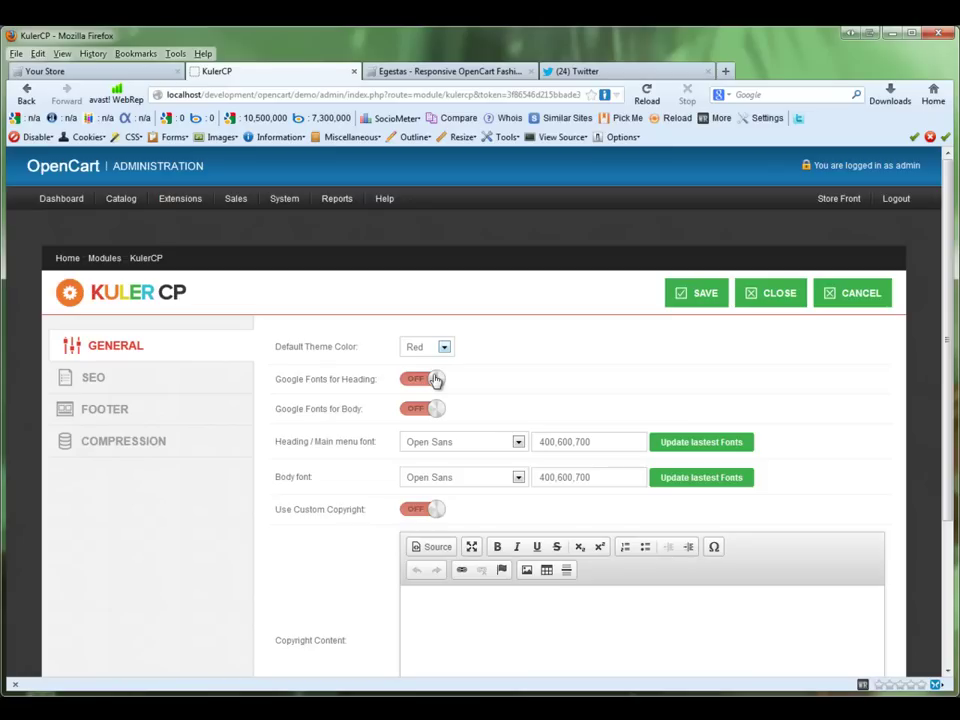
left_click(435, 379)
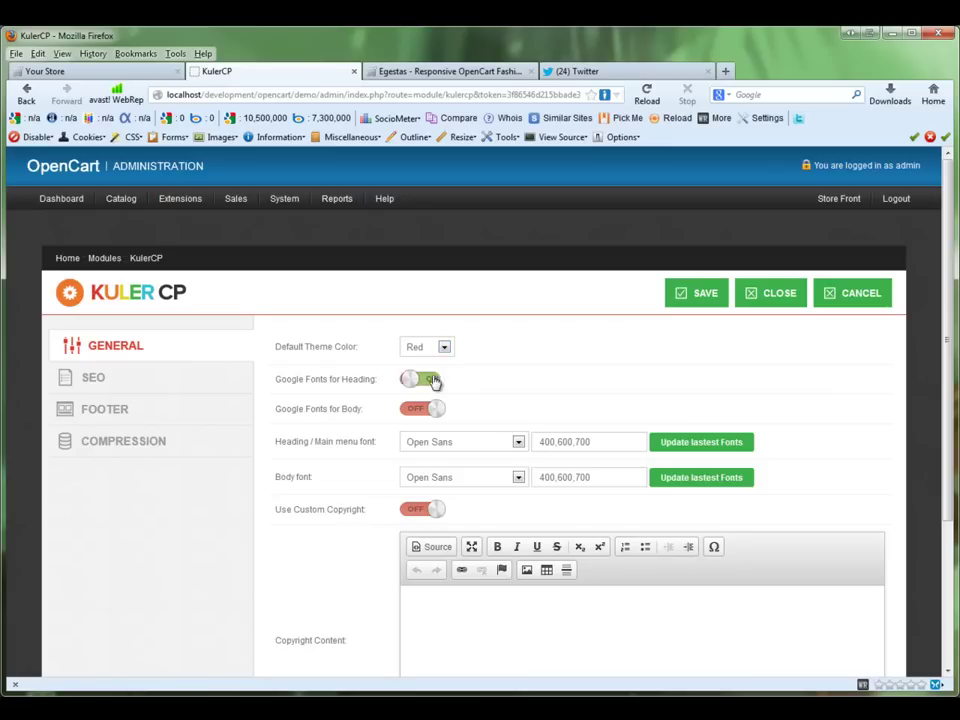
left_click(429, 408)
Step: Leave the heading font as Open Sans and update to the latest 652 Google Fonts
left_click(476, 445)
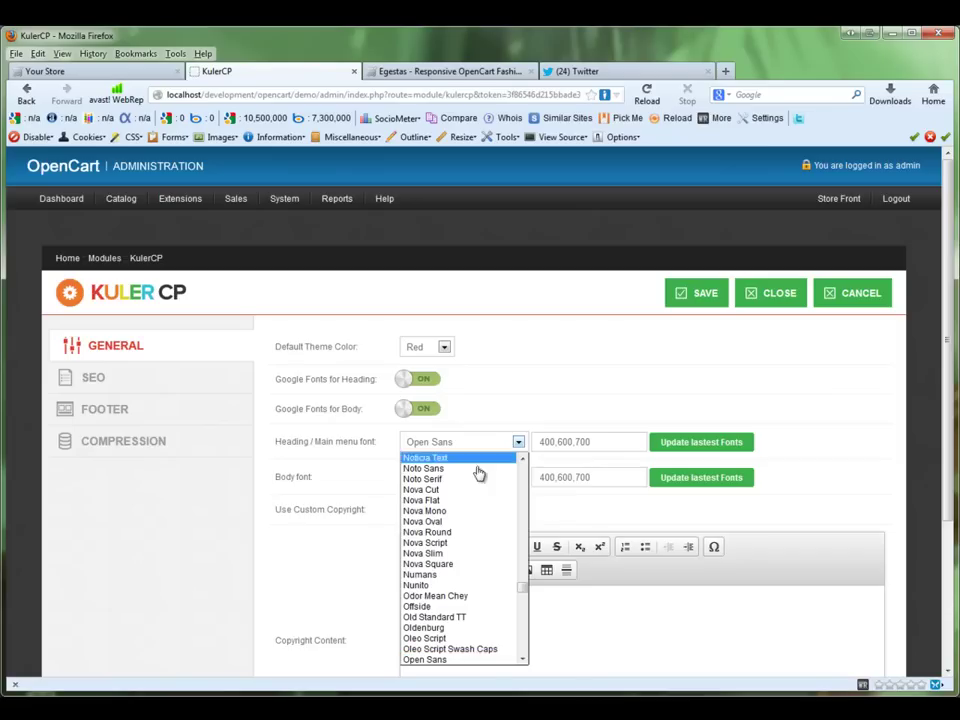
left_click(559, 409)
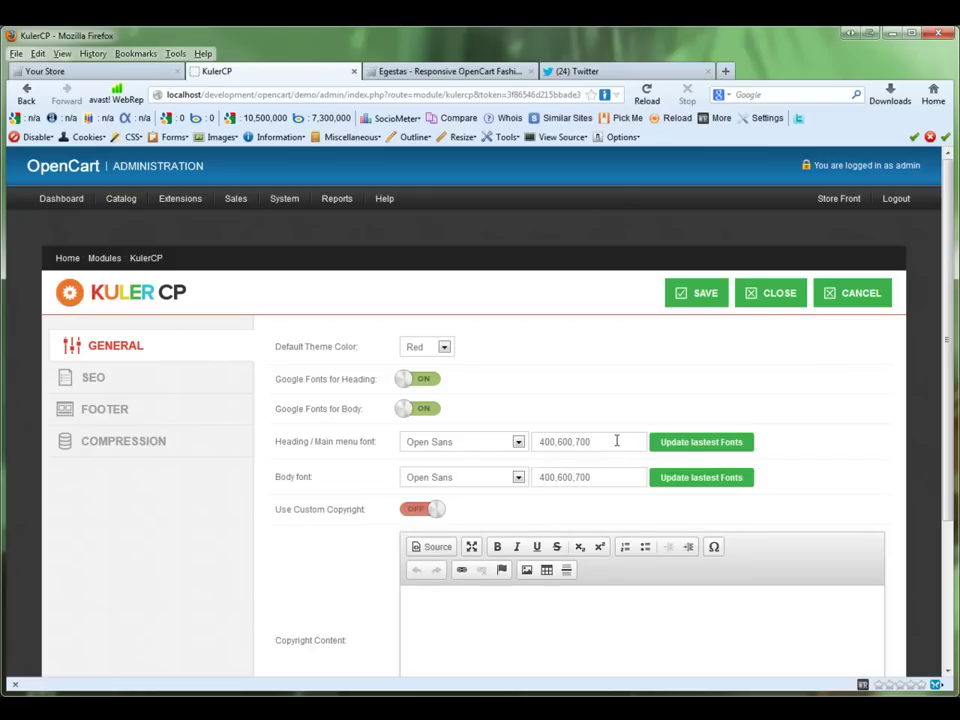
left_click(689, 446)
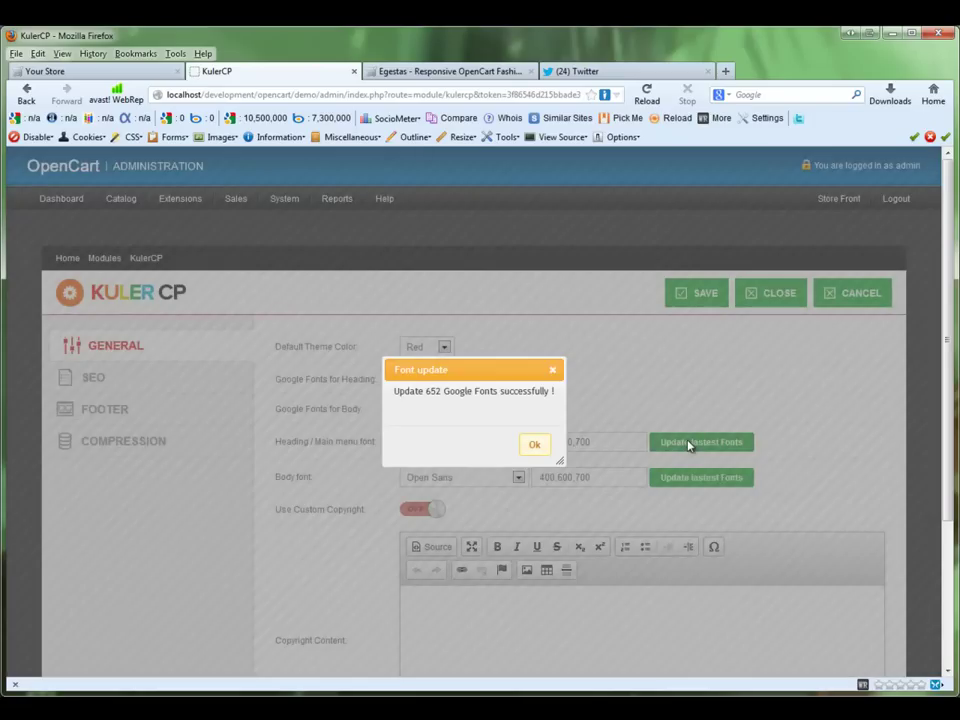
Step: After the font update alert, re-enable both Google Fonts toggles, save, and view the storefront
left_click(536, 446)
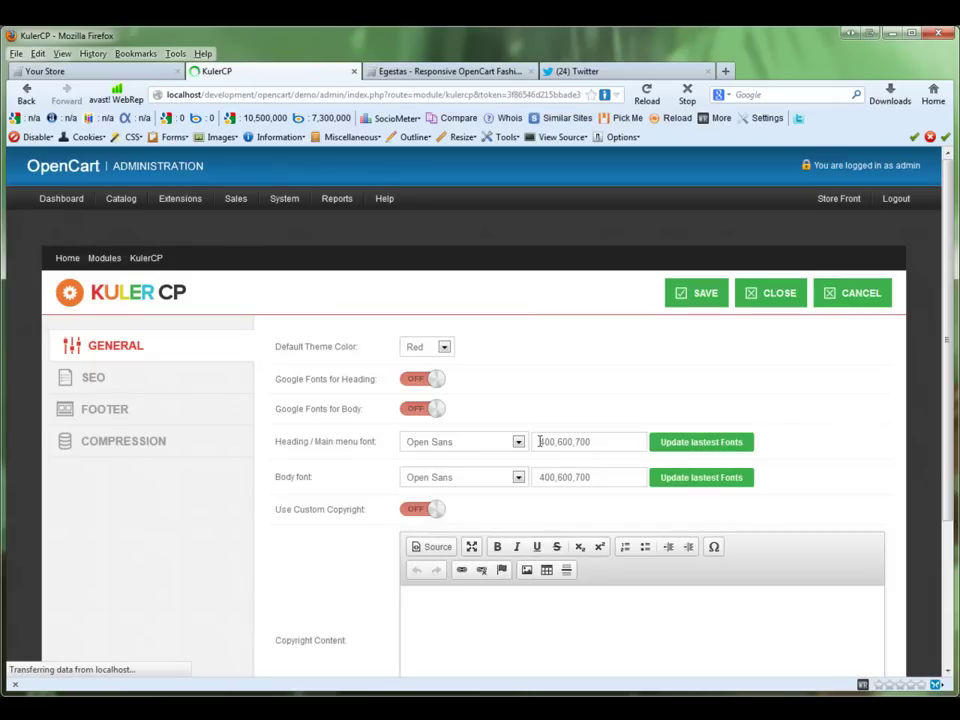
left_click(428, 410)
left_click(426, 383)
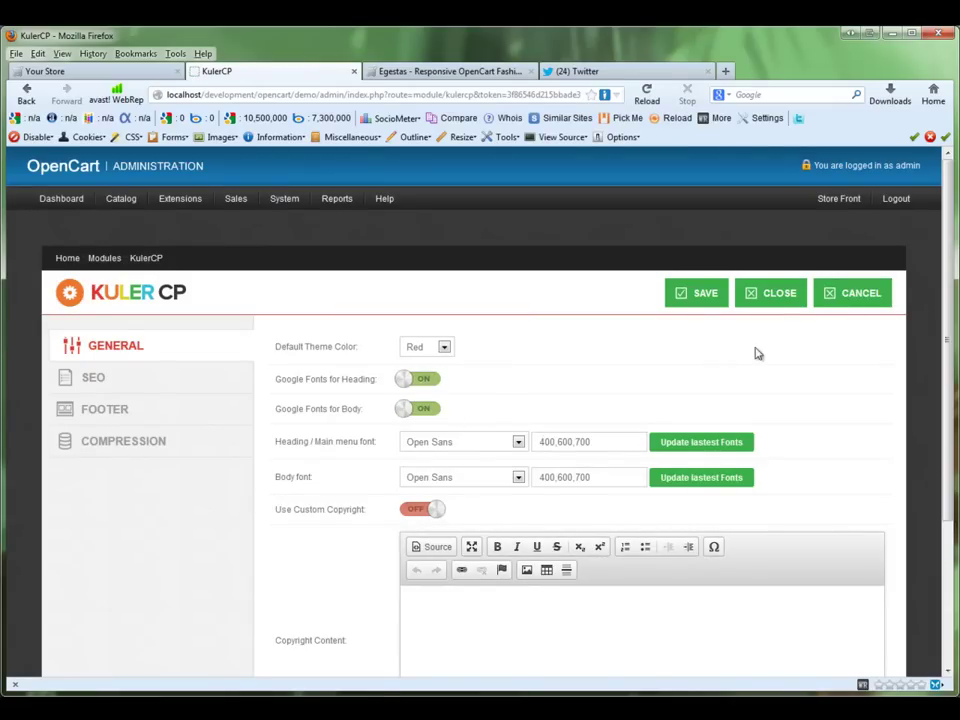
scroll(712, 300, "down", 3)
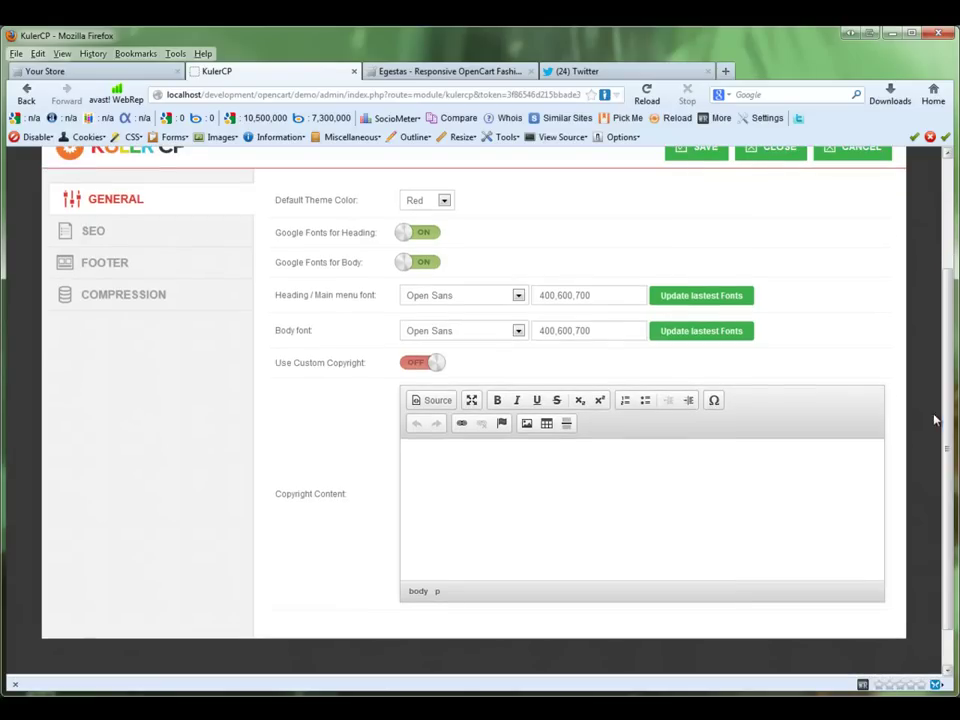
scroll(710, 300, "up", 3)
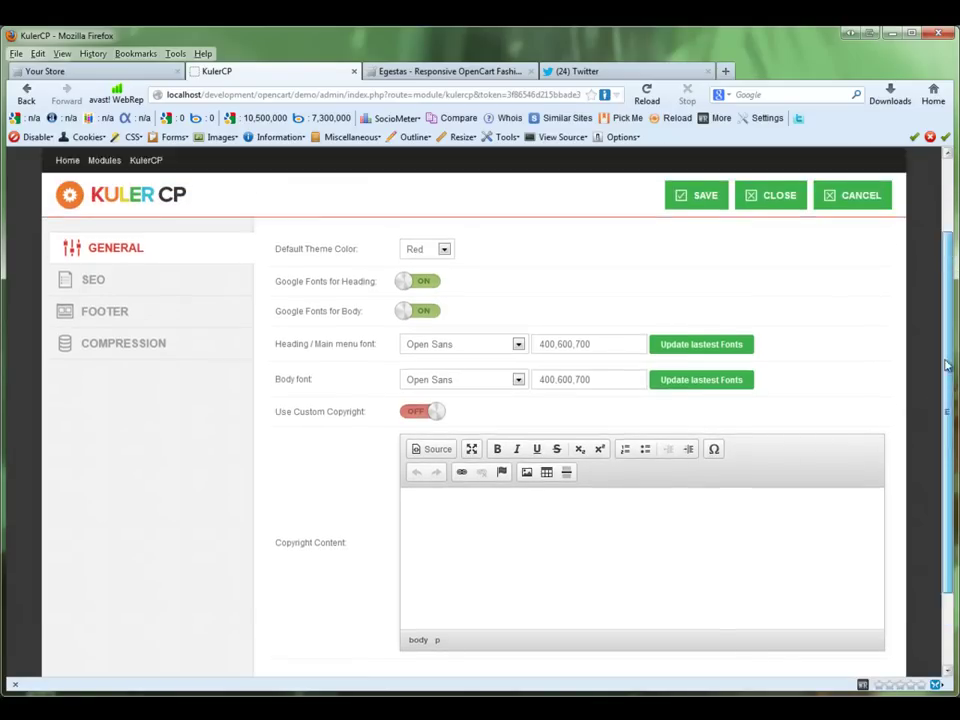
left_click(703, 280)
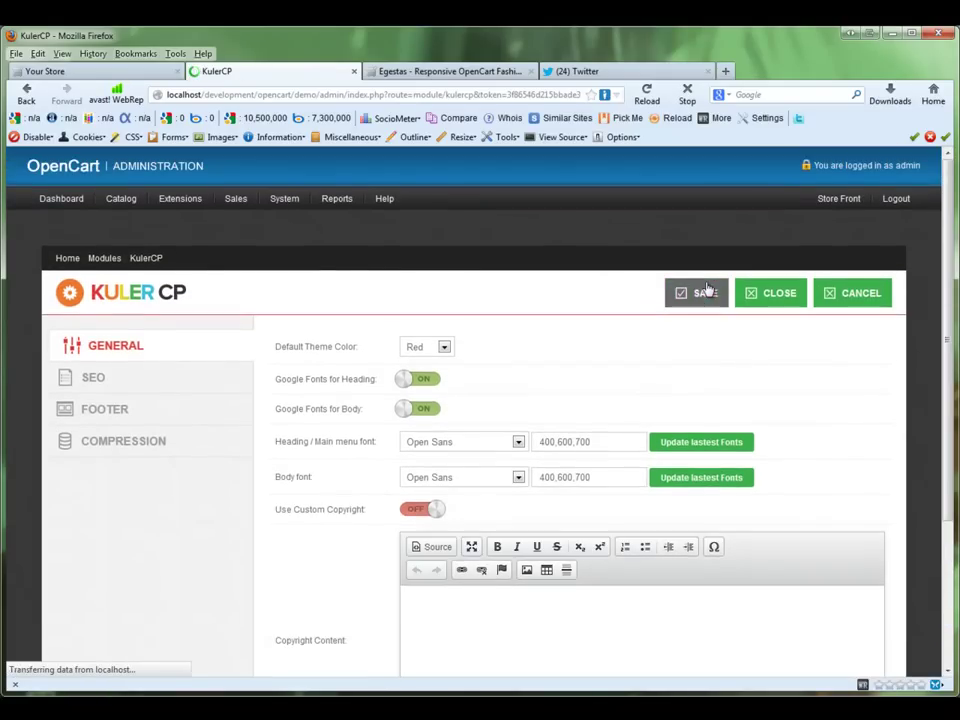
left_click(150, 71)
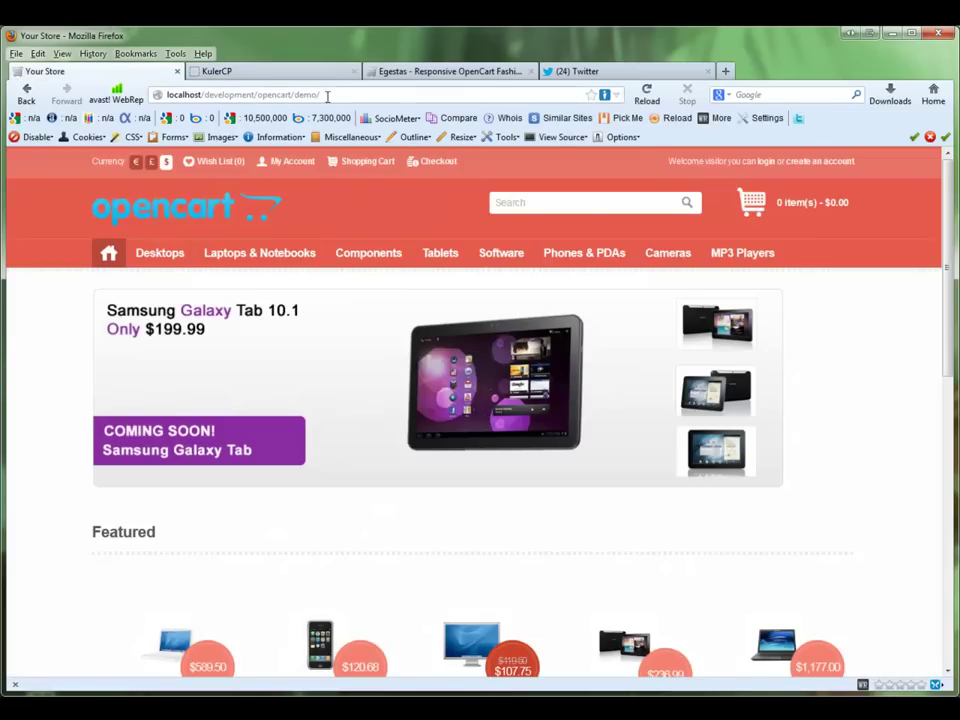
Step: Reload the storefront with the Google fonts applied, then scroll through the KulerCP settings
left_click(648, 94)
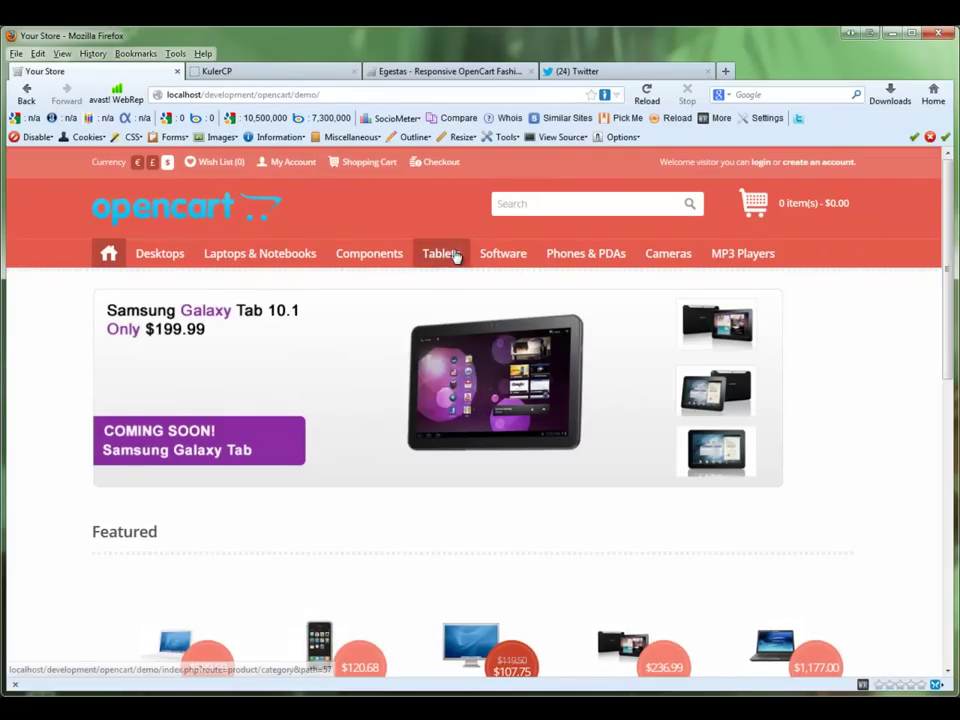
mouse_move(380, 257)
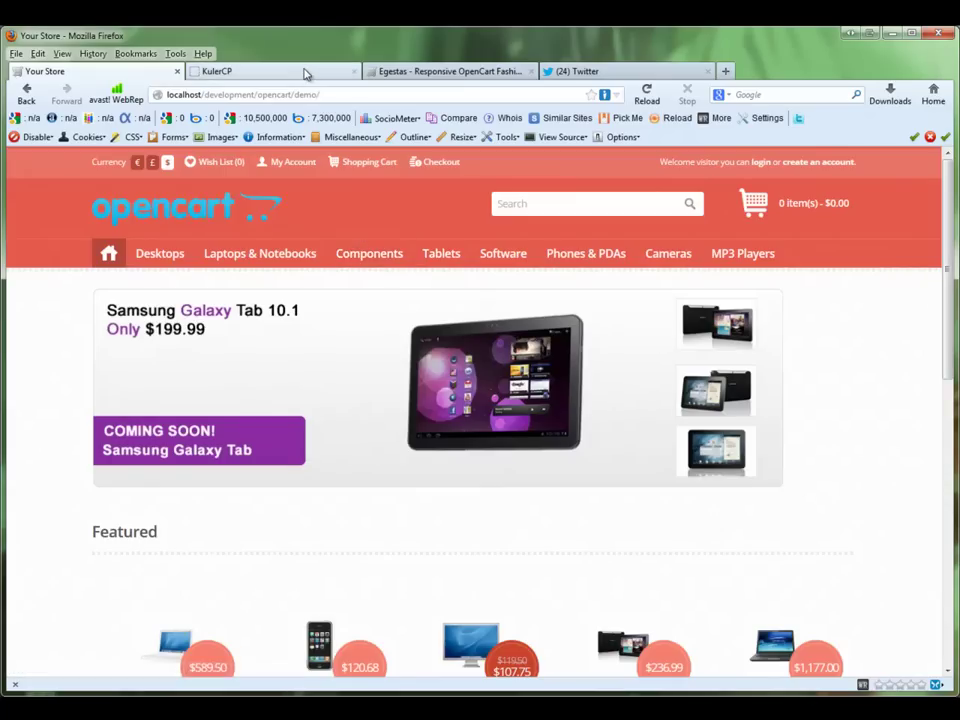
left_click(306, 73)
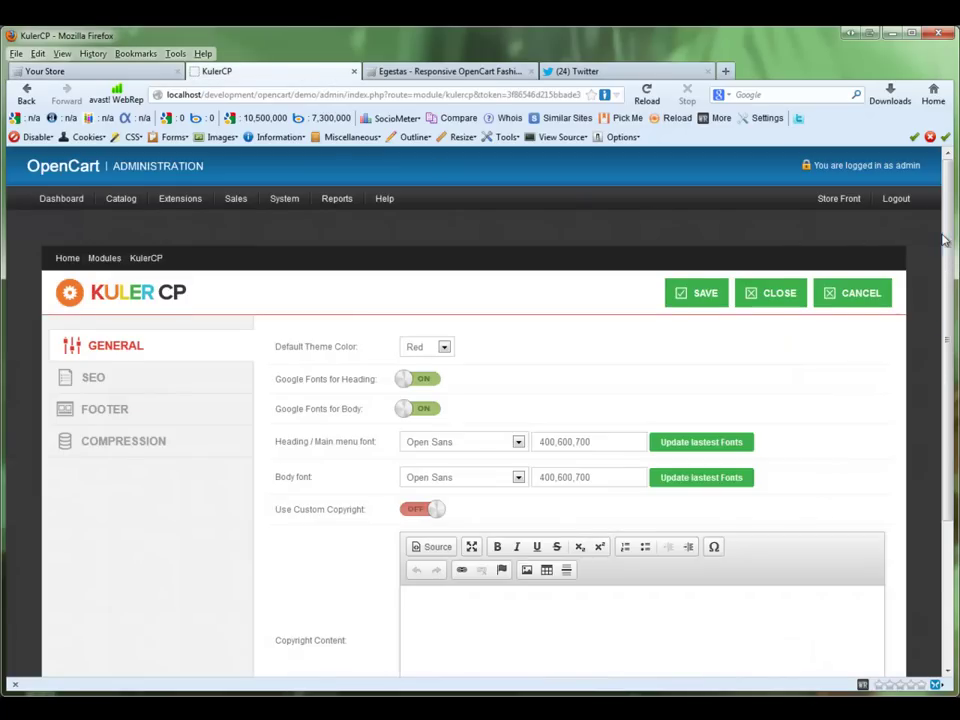
scroll(945, 240, "down", 3)
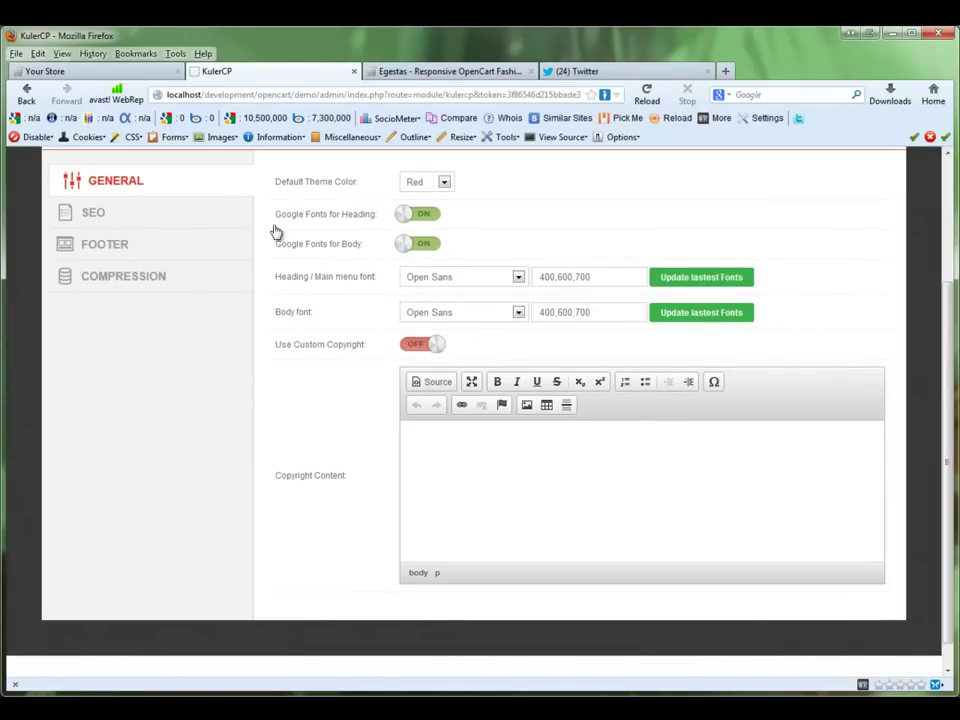
Step: Inspect the storefront footer's default 'Powered by Opencart' credit lines, then return to KulerCP
left_click(135, 71)
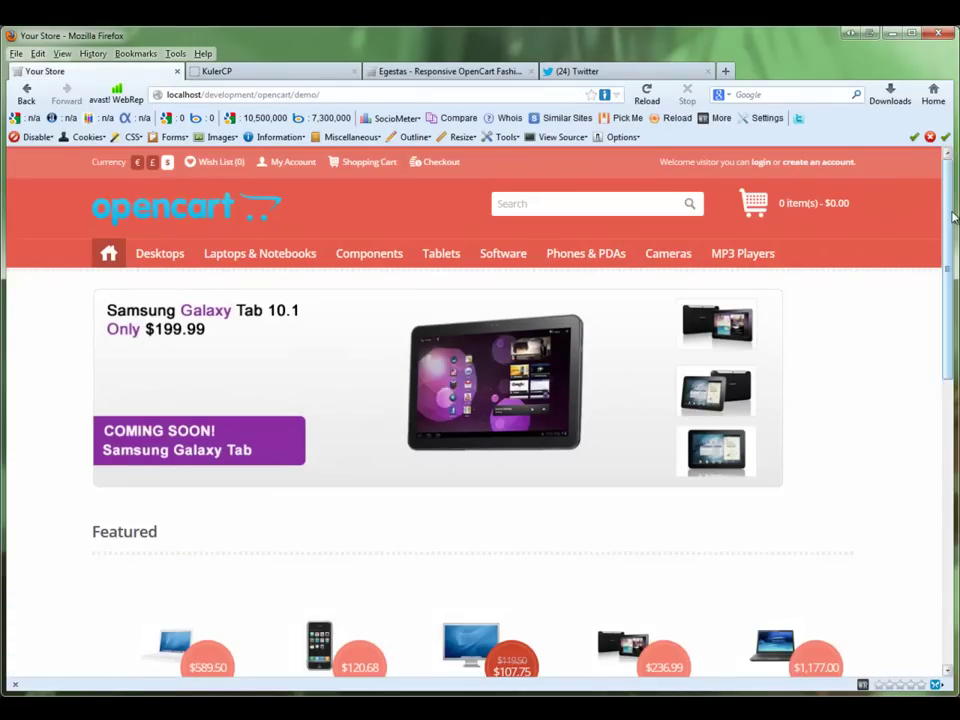
scroll(360, 572, "down", 10)
left_click_drag(91, 637, 337, 657)
left_click(405, 650)
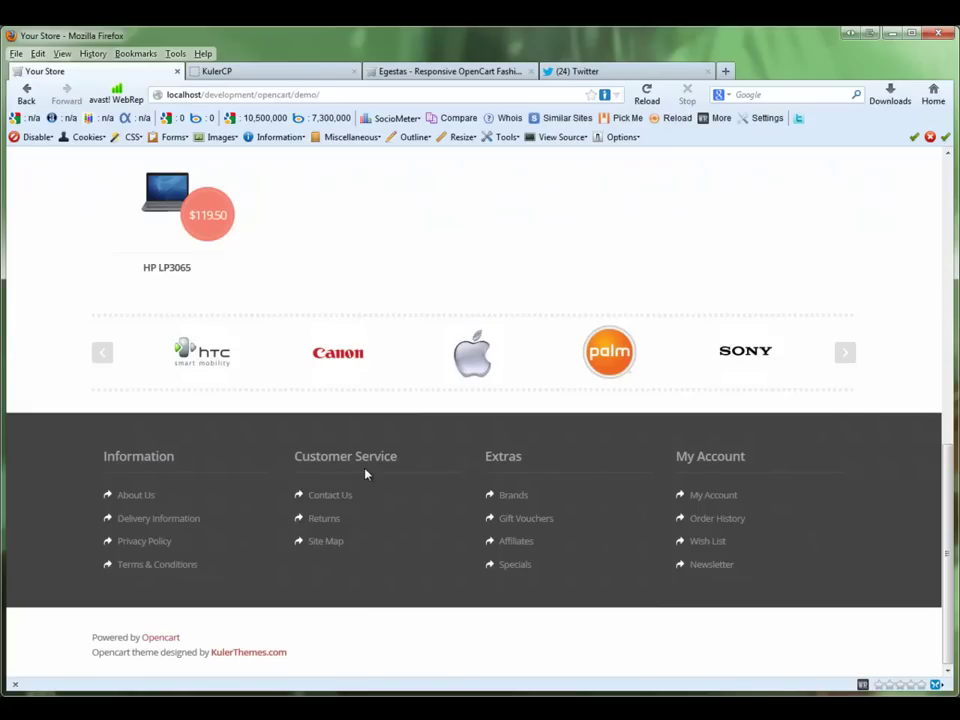
left_click(257, 72)
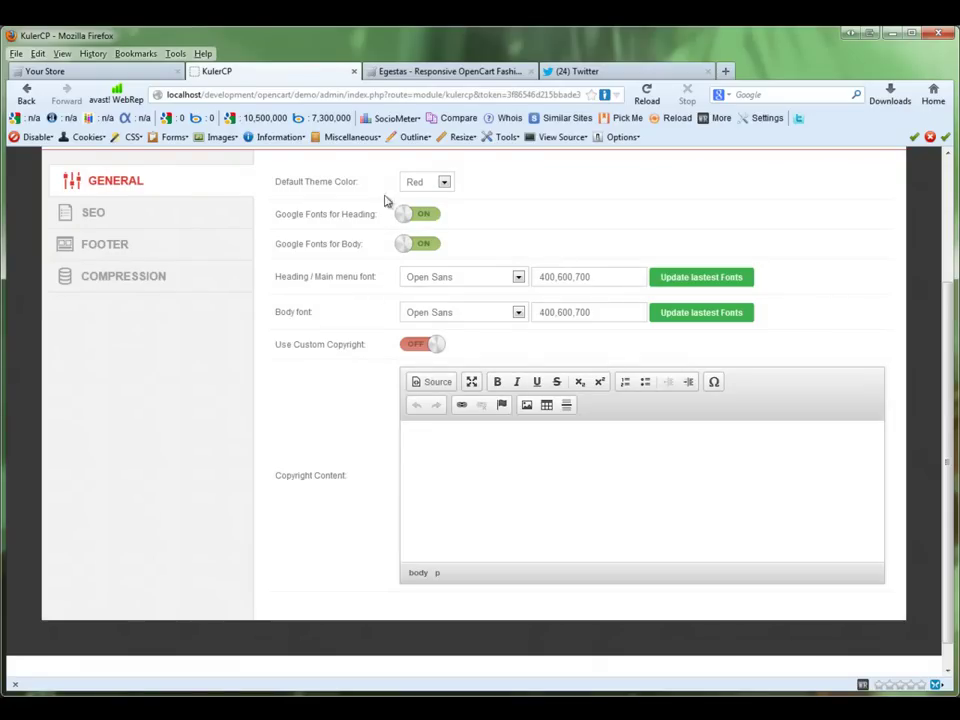
Step: Turn on Use Custom Copyright with the 'Lorem ipsum' text and save
left_click(420, 344)
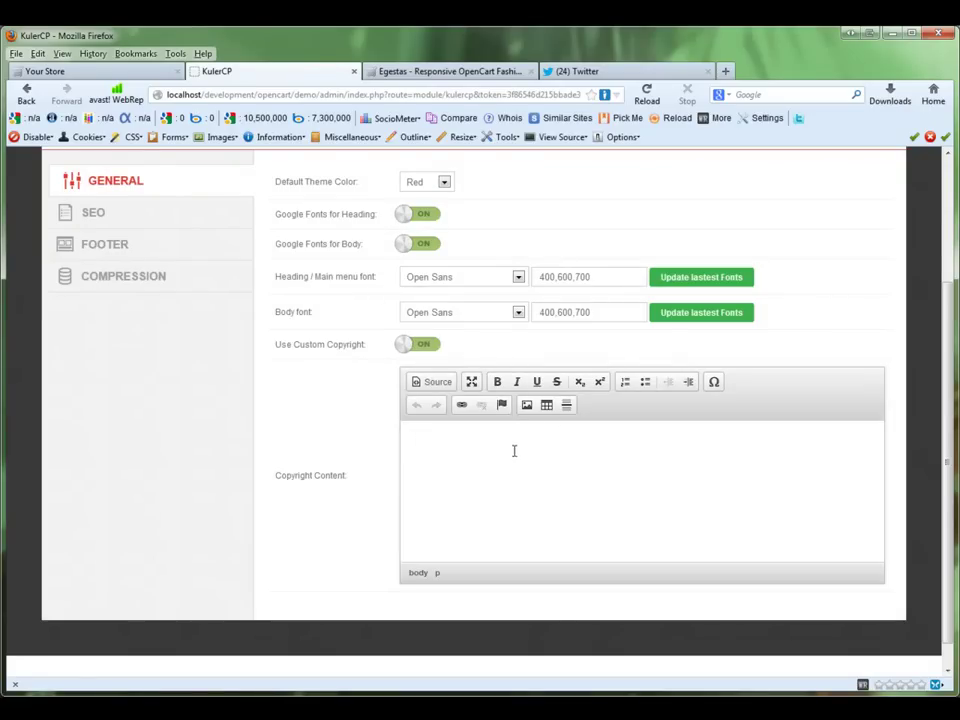
type("psum...")
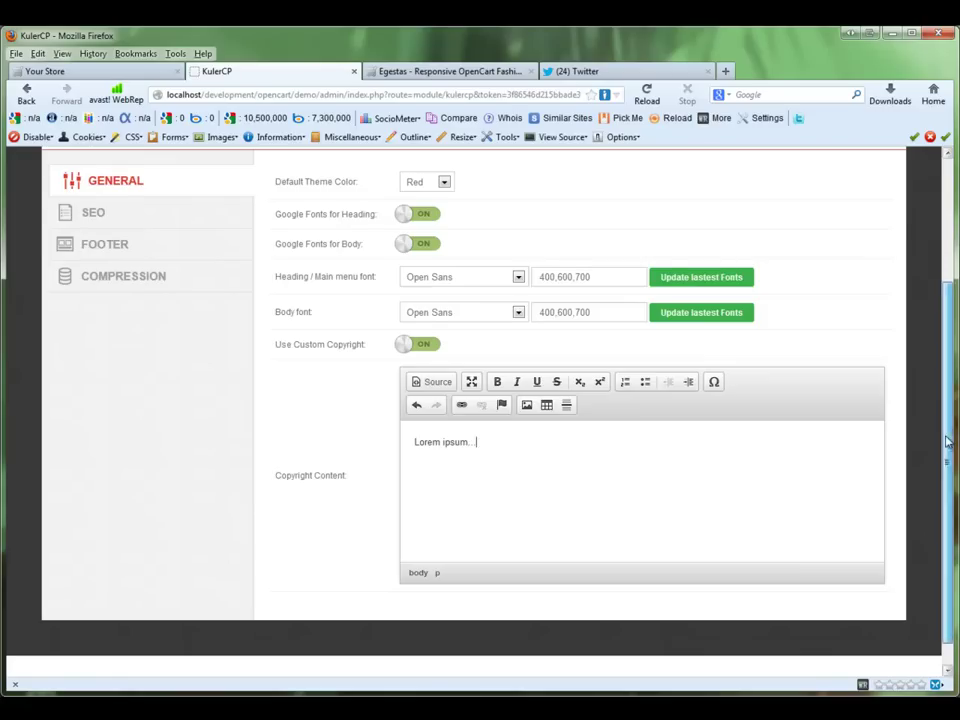
scroll(940, 443, "up", 3)
left_click(700, 282)
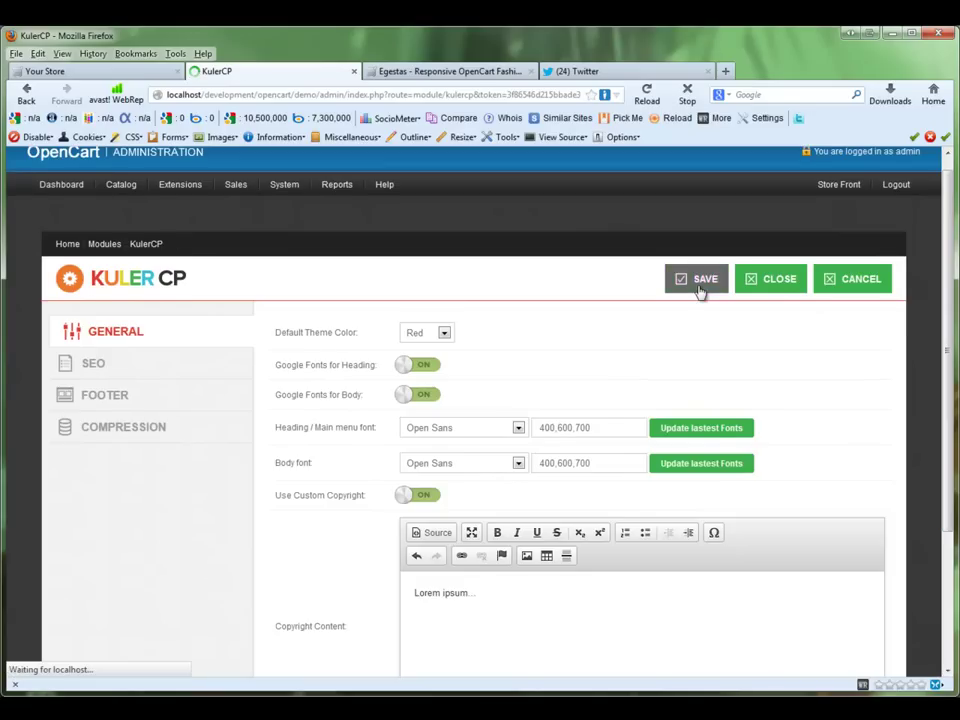
Step: Reload the storefront and check the Lorem ipsum copyright line in the footer
left_click(108, 72)
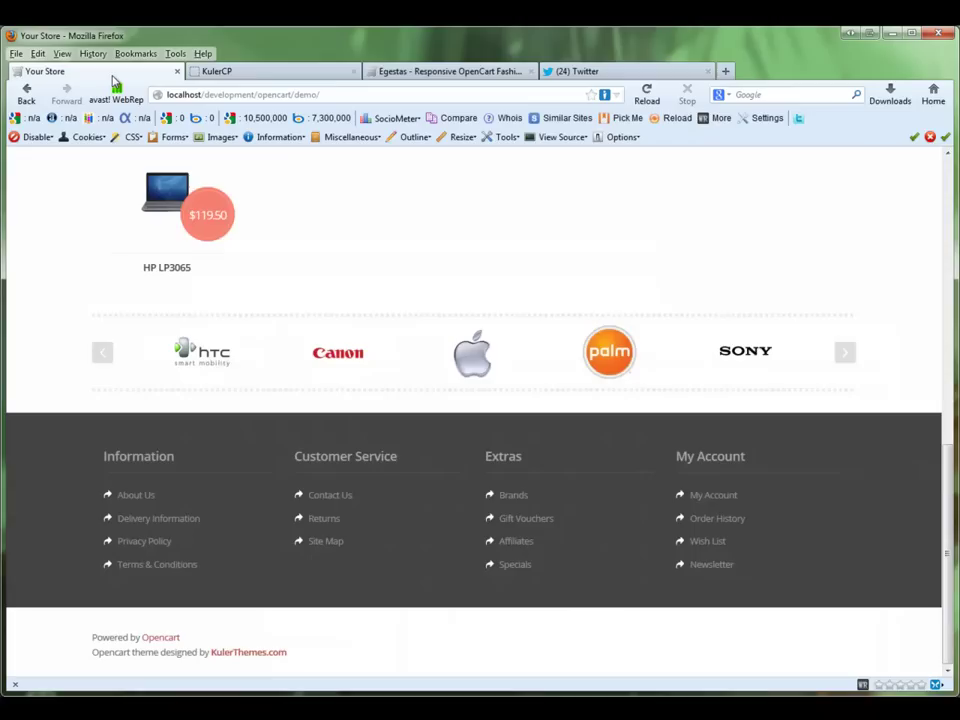
left_click(646, 97)
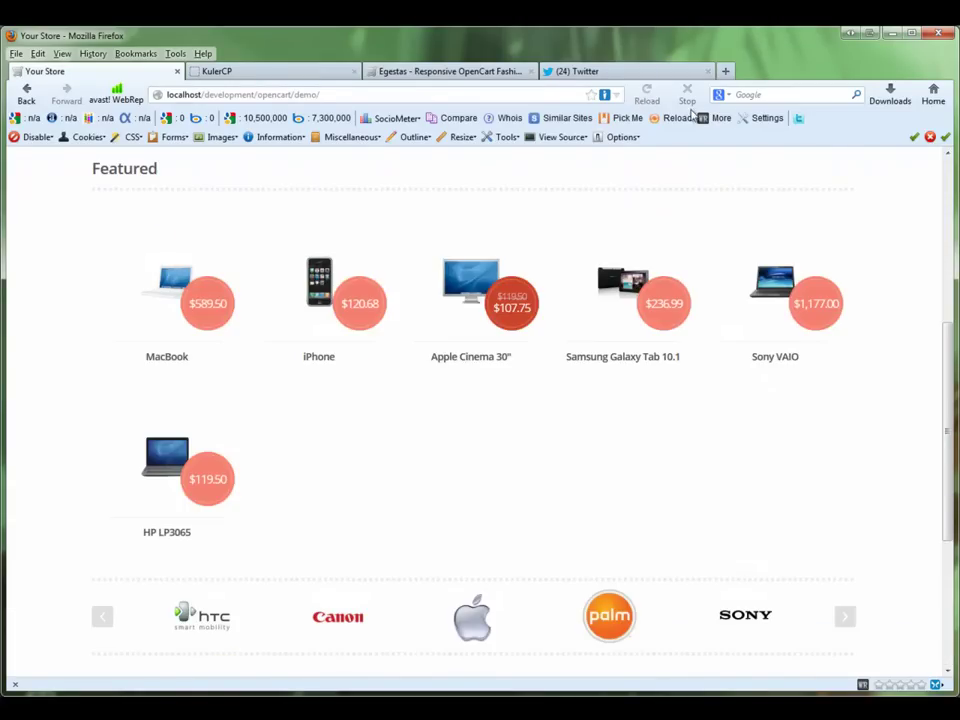
scroll(950, 416, "down", 3)
scroll(950, 416, "down", 2)
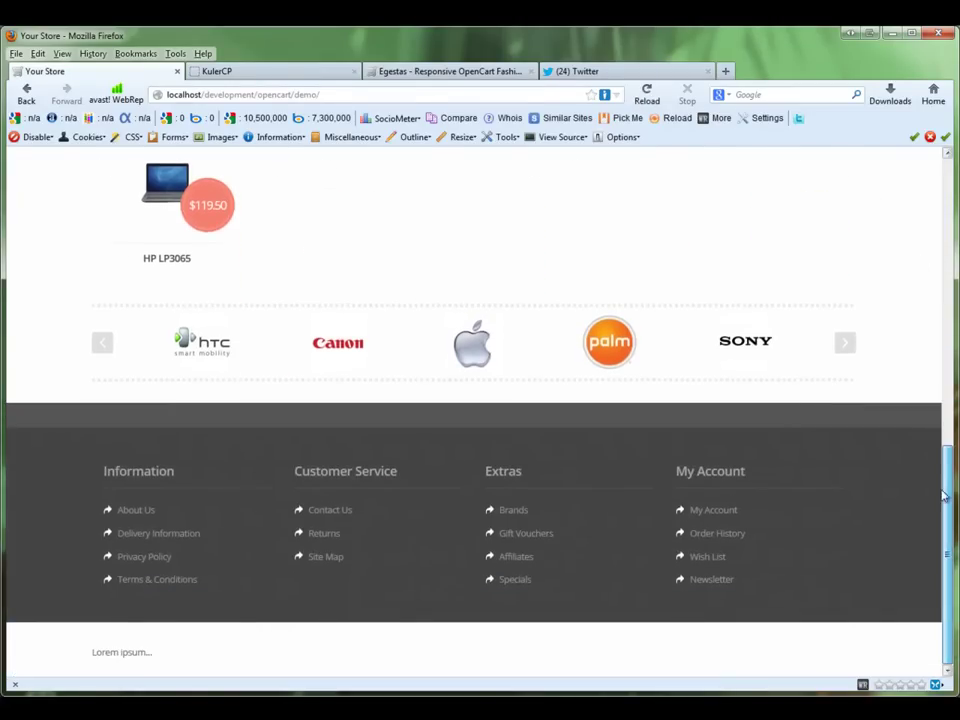
double_click(100, 652)
left_click(175, 655)
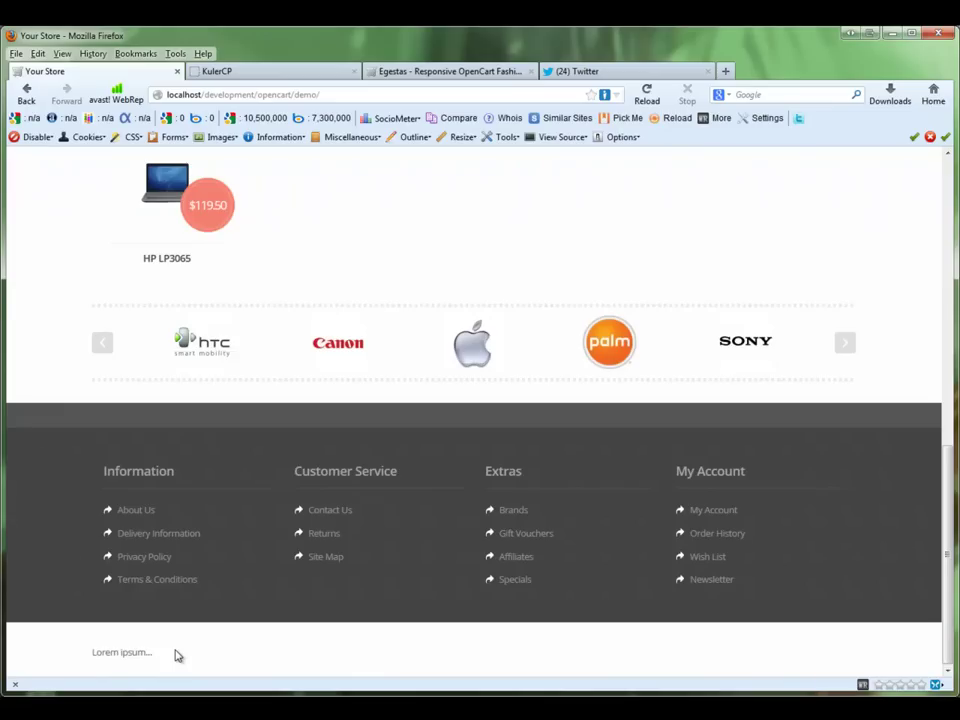
Step: Switch Use Custom Copyright back off in KulerCP and save
left_click(242, 79)
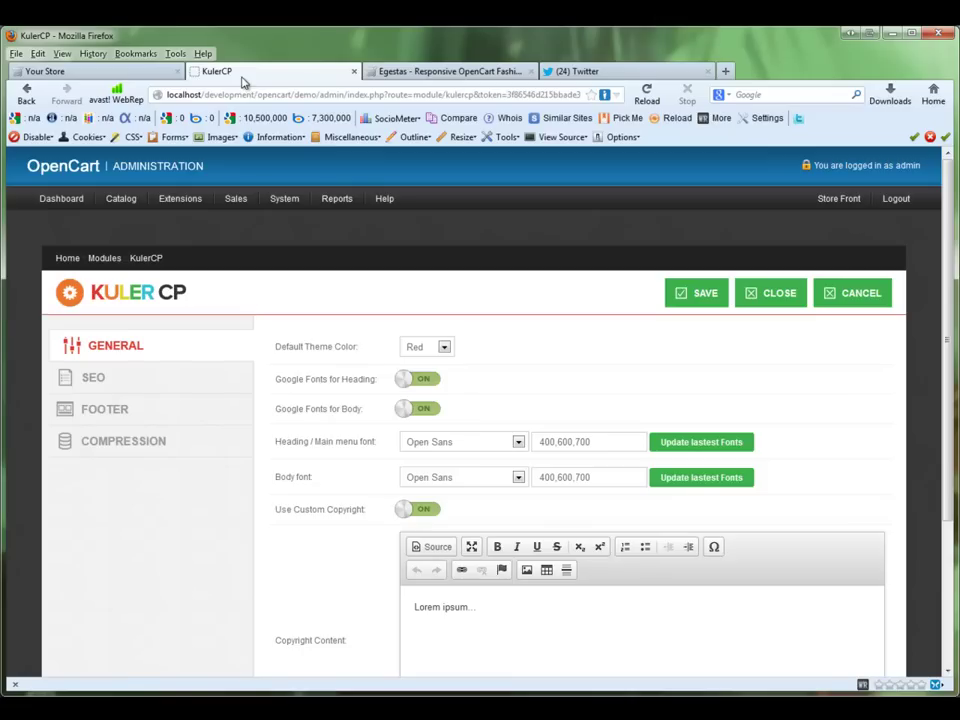
left_click(418, 509)
left_click(681, 295)
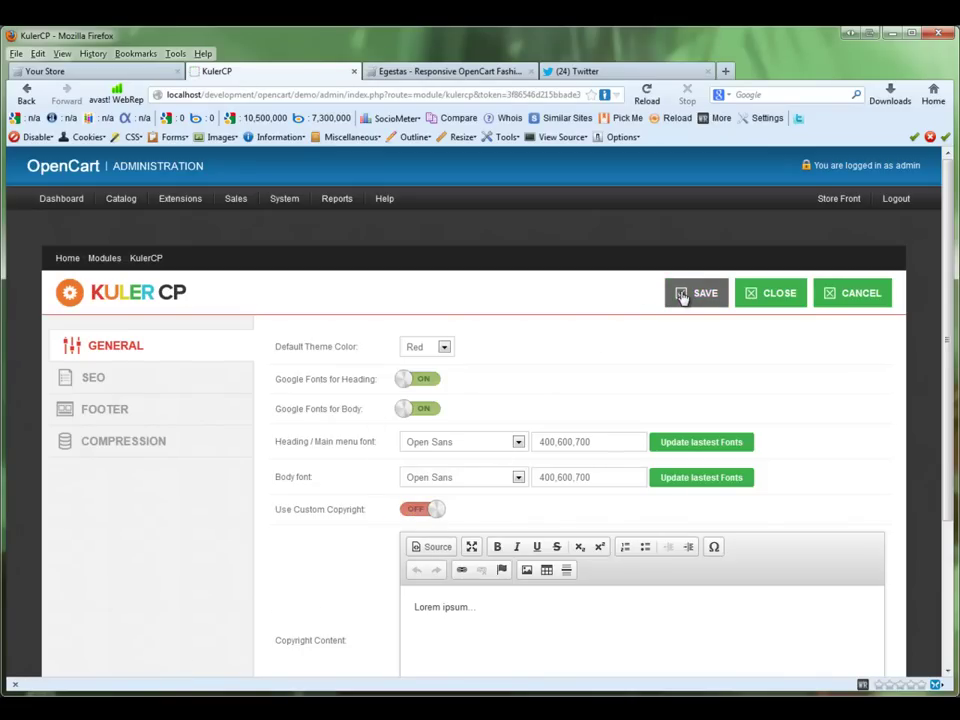
Step: In the SEO settings, keep the sitemap file format as XML
left_click(168, 386)
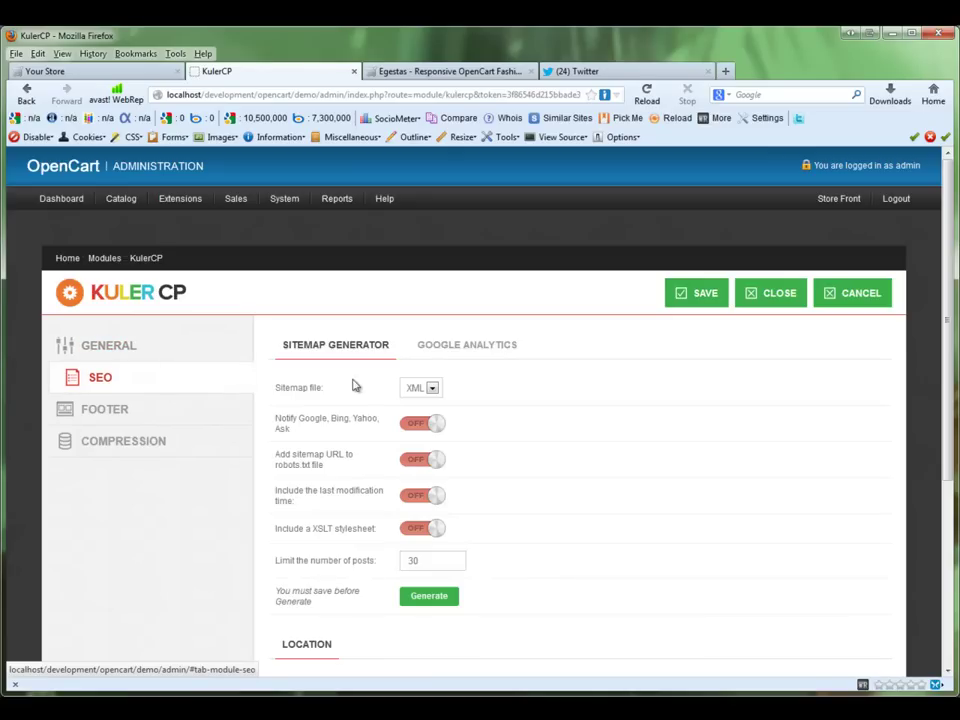
scroll(943, 420, "down", 3)
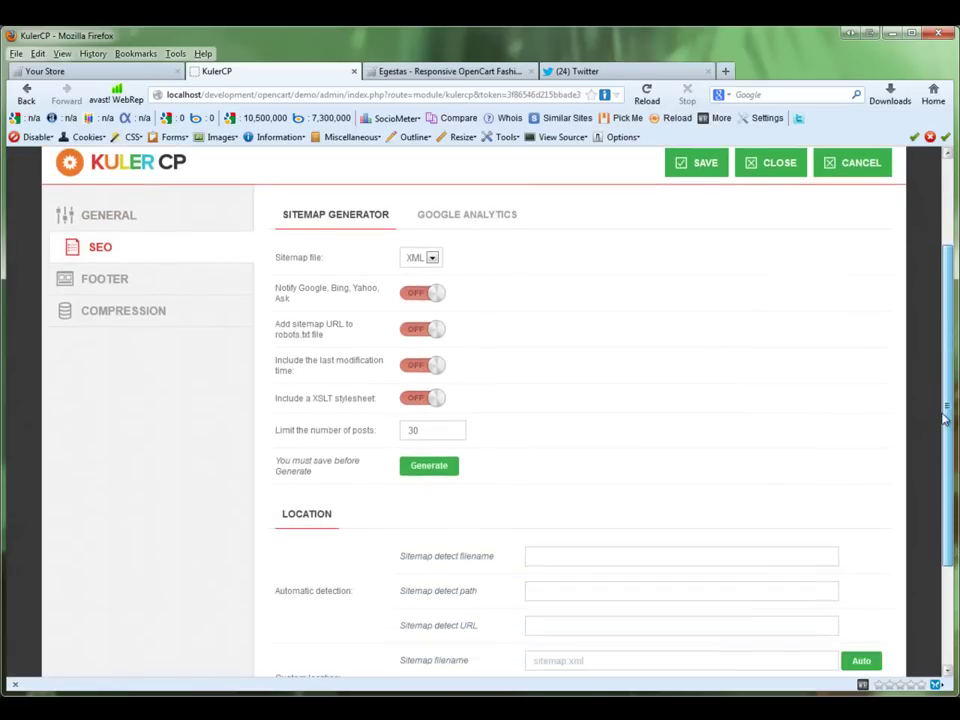
left_click(431, 258)
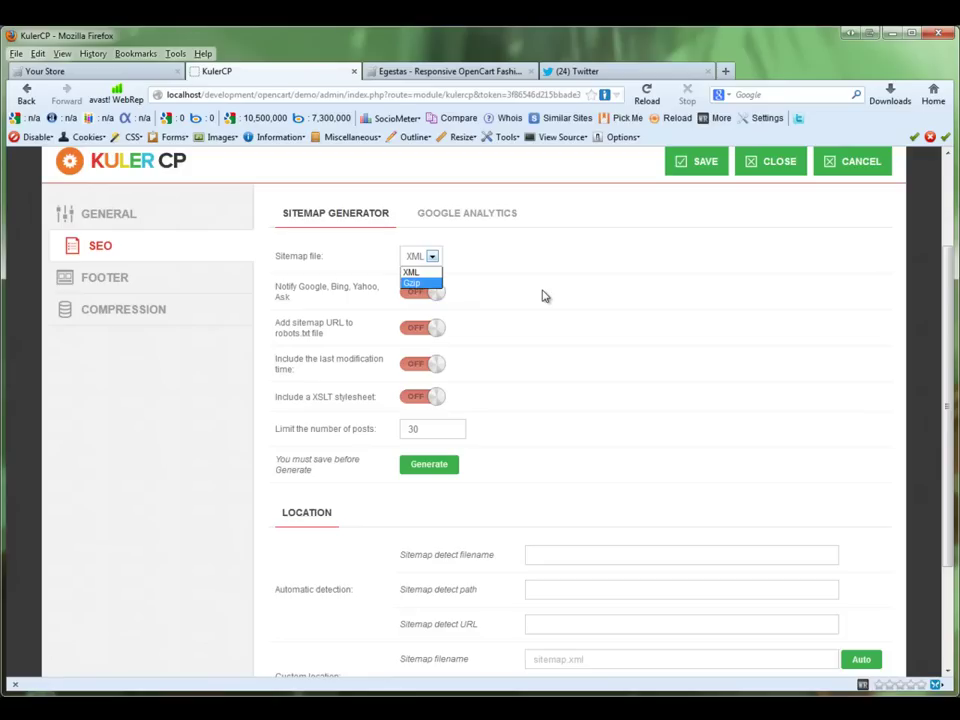
left_click(543, 296)
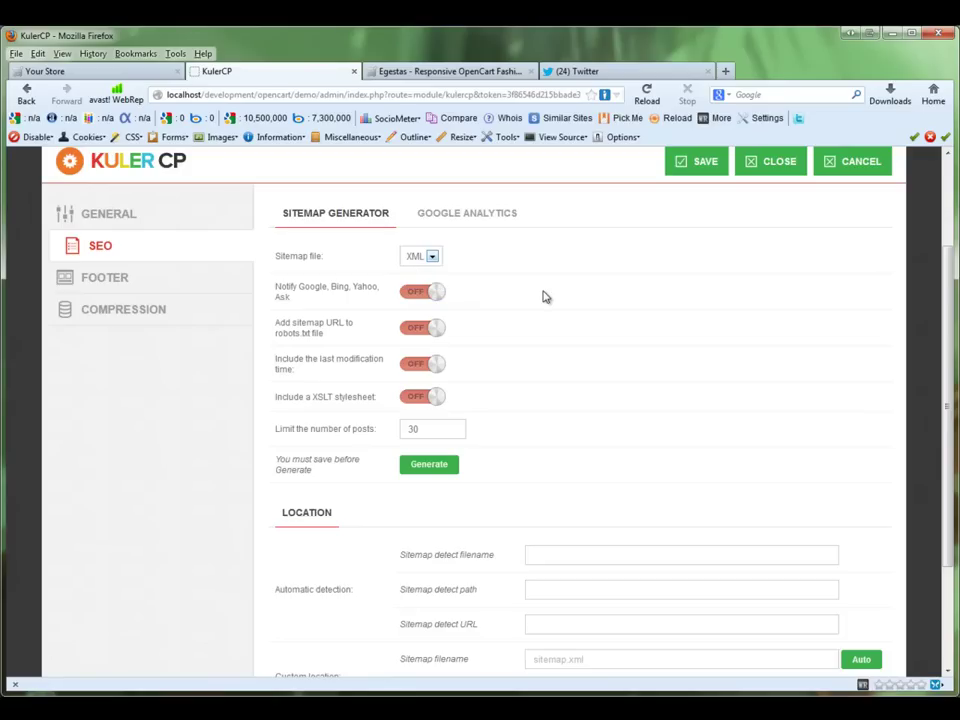
Step: Enable search-engine notification, robots.txt sitemap URL, last modification time and XSLT stylesheet, then save
left_click(428, 292)
left_click(427, 327)
left_click(420, 364)
left_click(417, 397)
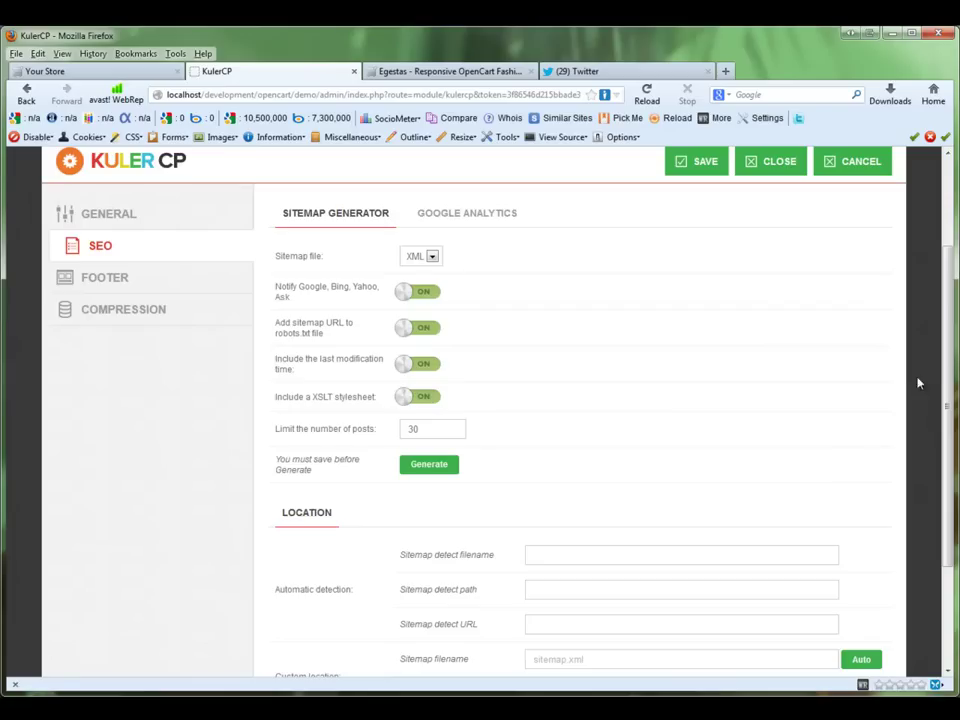
scroll(947, 381, "up", 2)
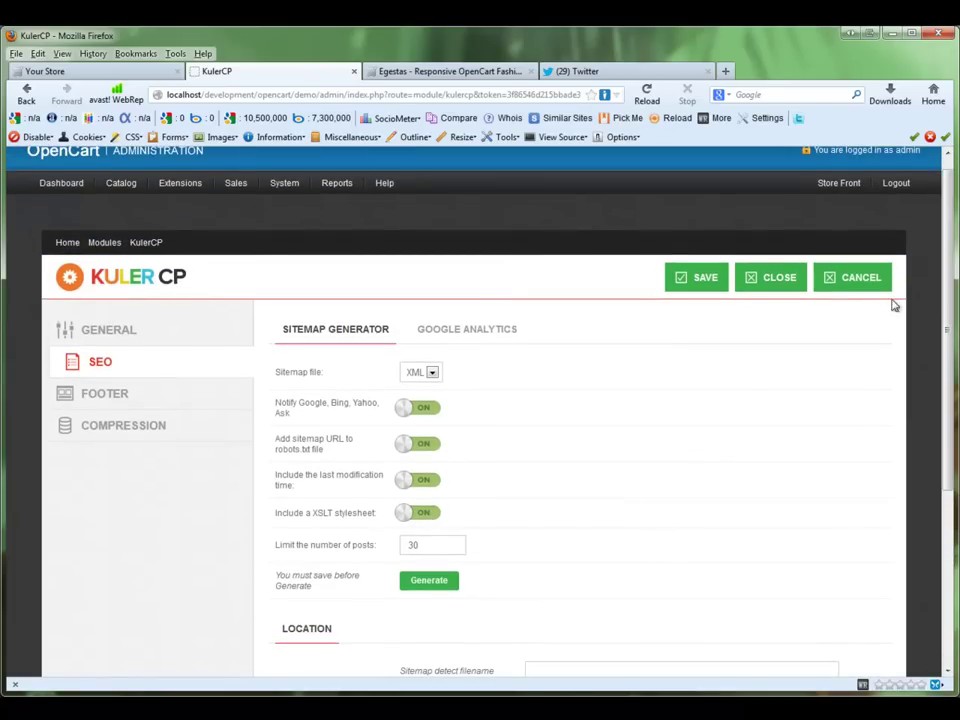
left_click(695, 278)
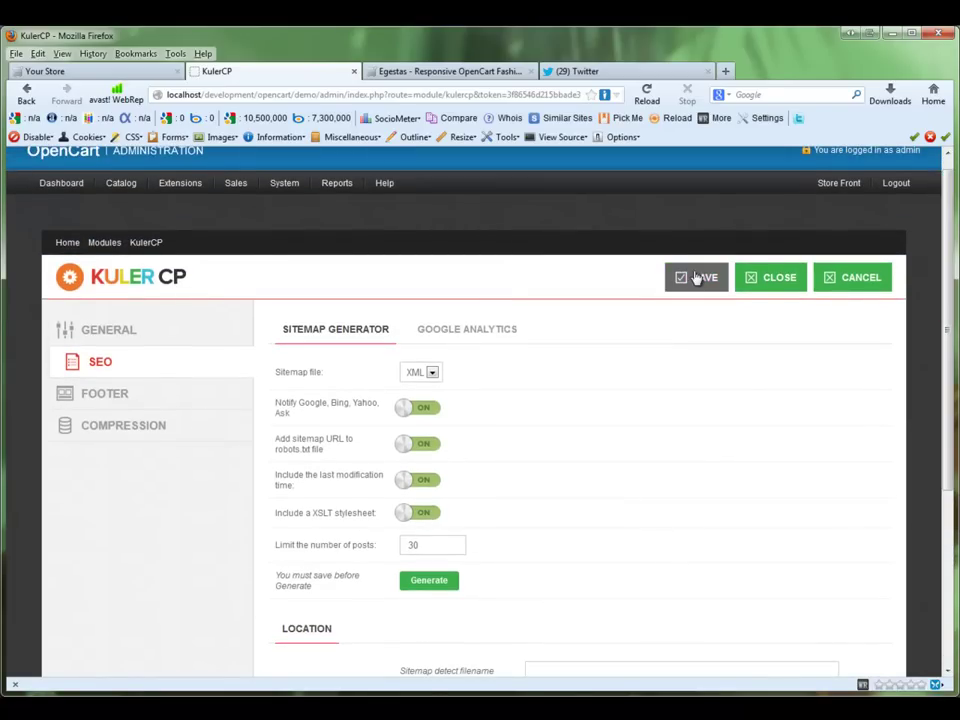
Step: Save the SEO settings, generate the sitemap, and bring up the Google Analytics sub-tab
left_click(716, 285)
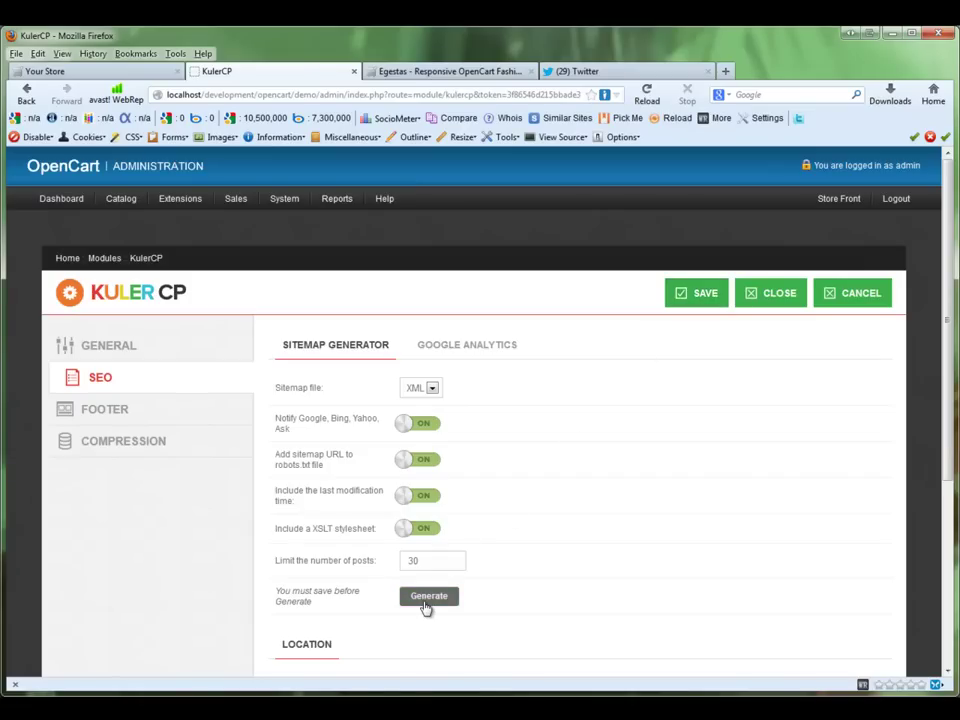
left_click(426, 600)
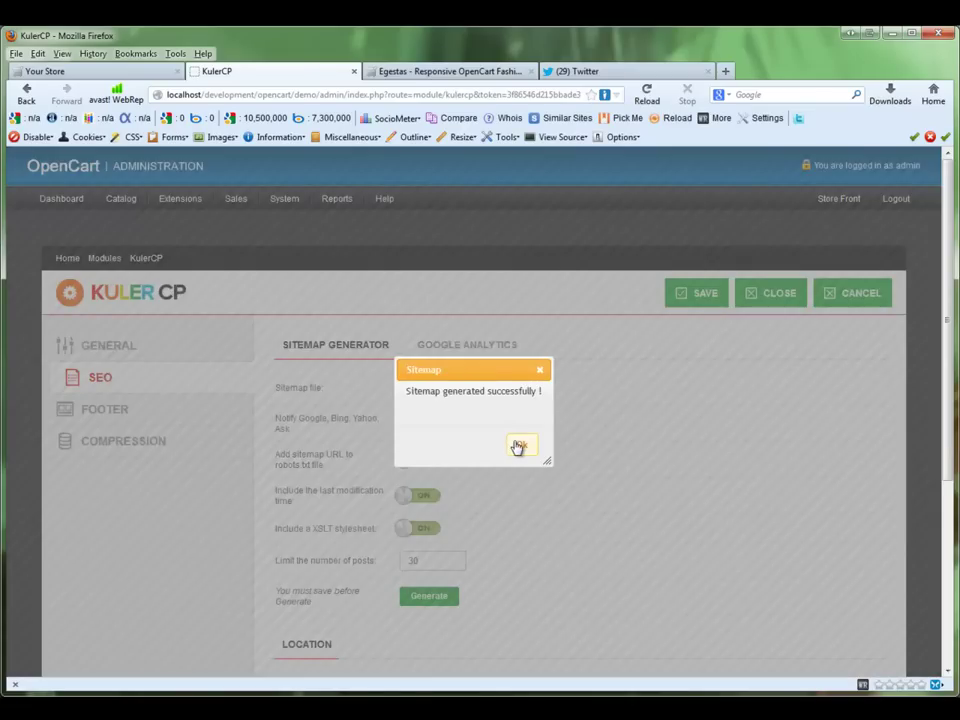
left_click(516, 444)
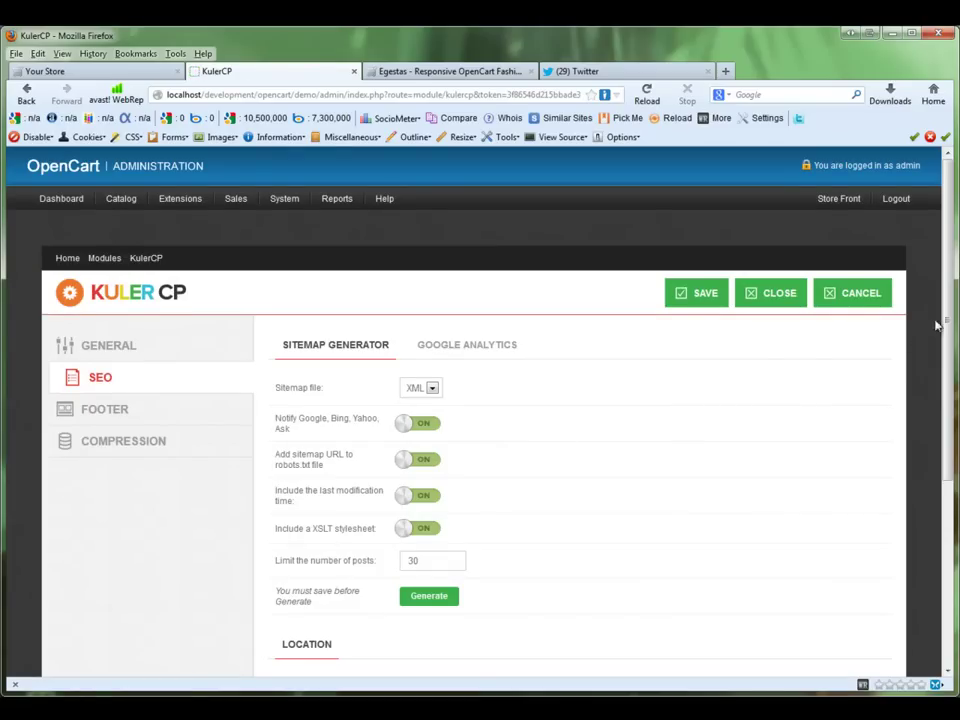
left_click_drag(945, 320, 911, 526)
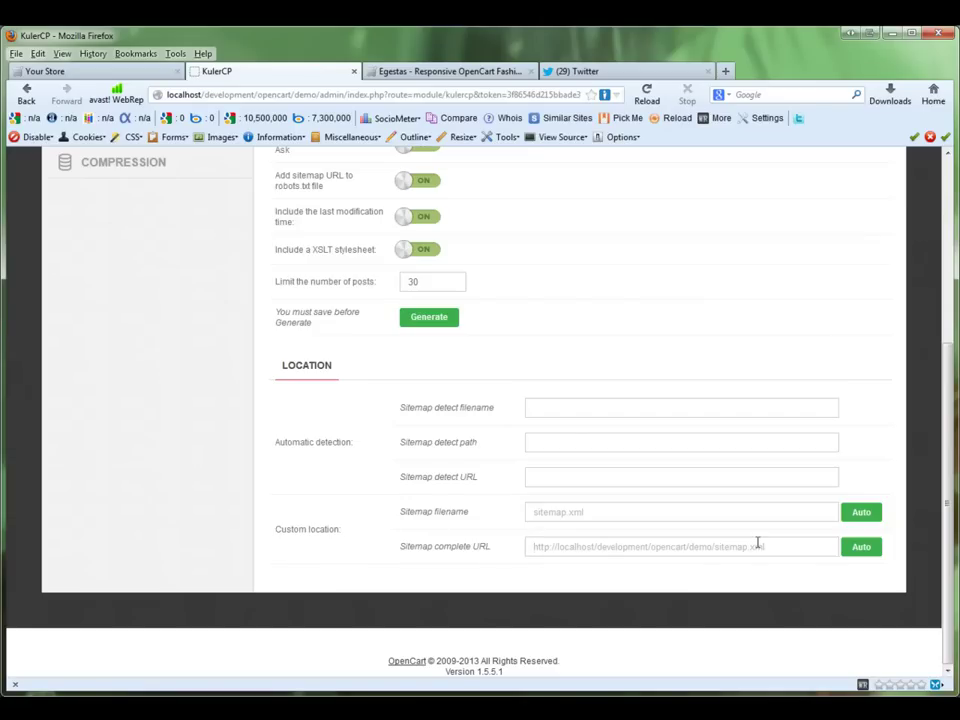
left_click_drag(947, 520, 930, 401)
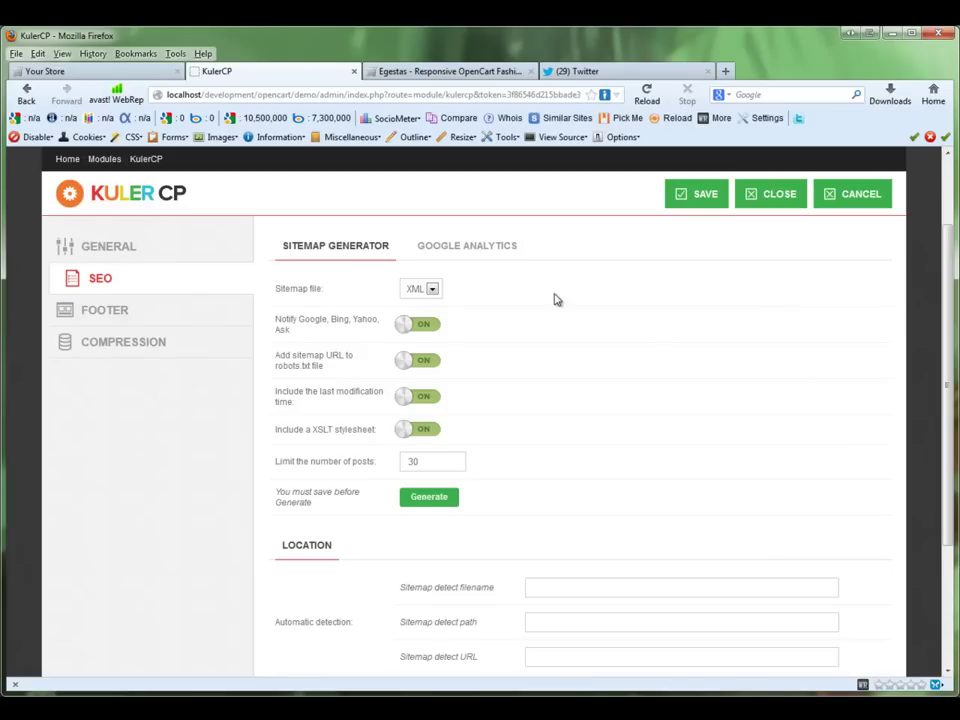
left_click(481, 250)
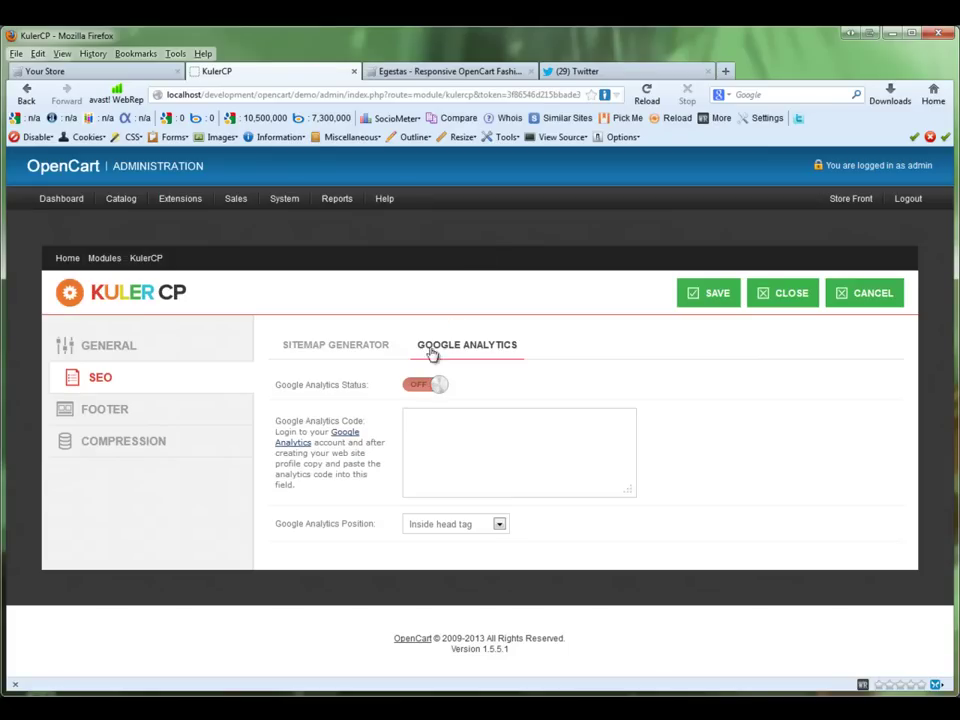
Step: View the Egestas demo store's page source and scroll to its end
left_click(440, 71)
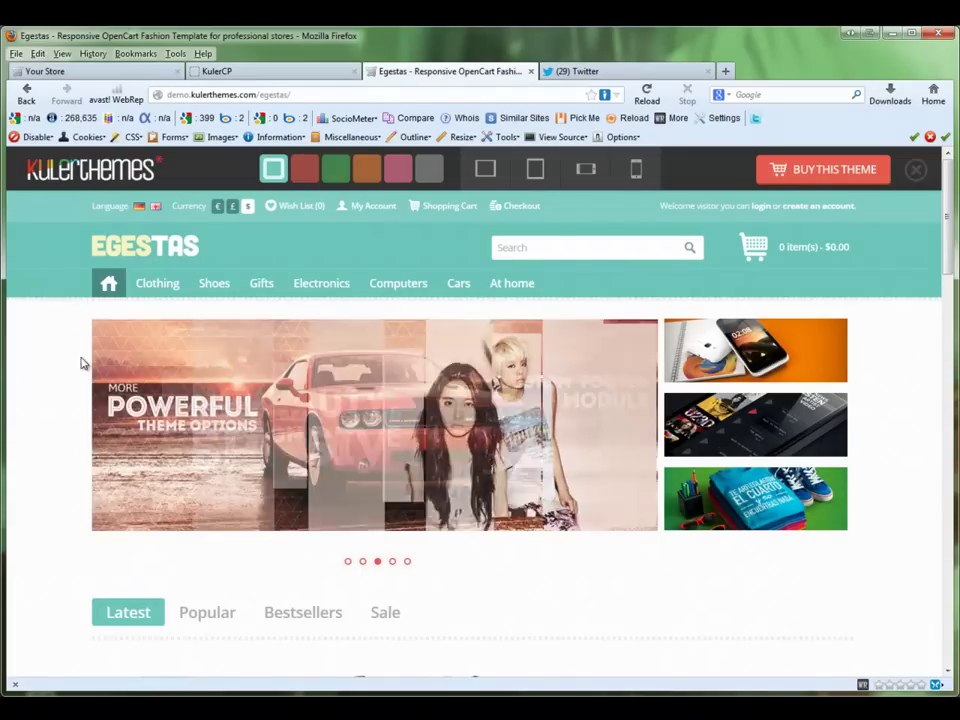
right_click(54, 364)
left_click(147, 495)
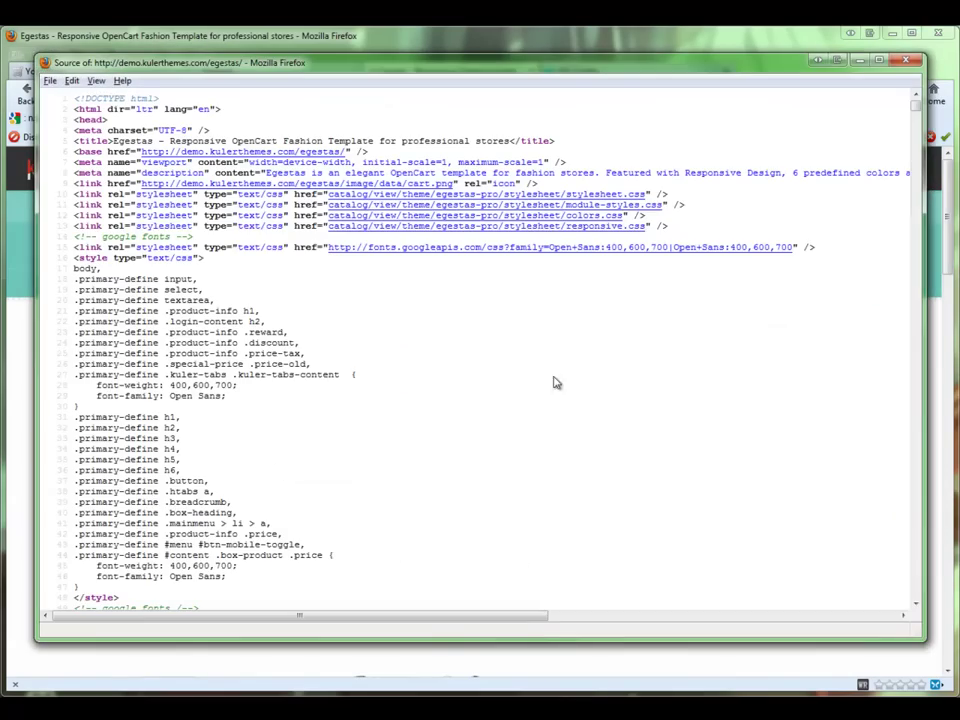
left_click(917, 125)
left_click_drag(917, 125, 911, 604)
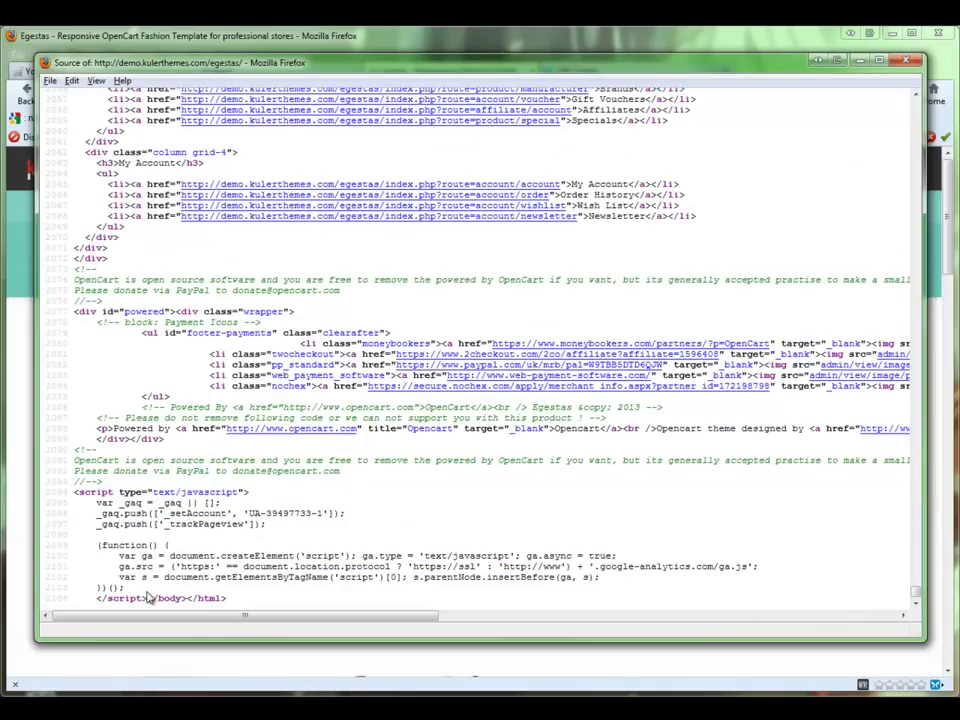
Step: Copy the Google Analytics script block and close the source window
left_click_drag(148, 598, 74, 492)
right_click(104, 493)
left_click(135, 561)
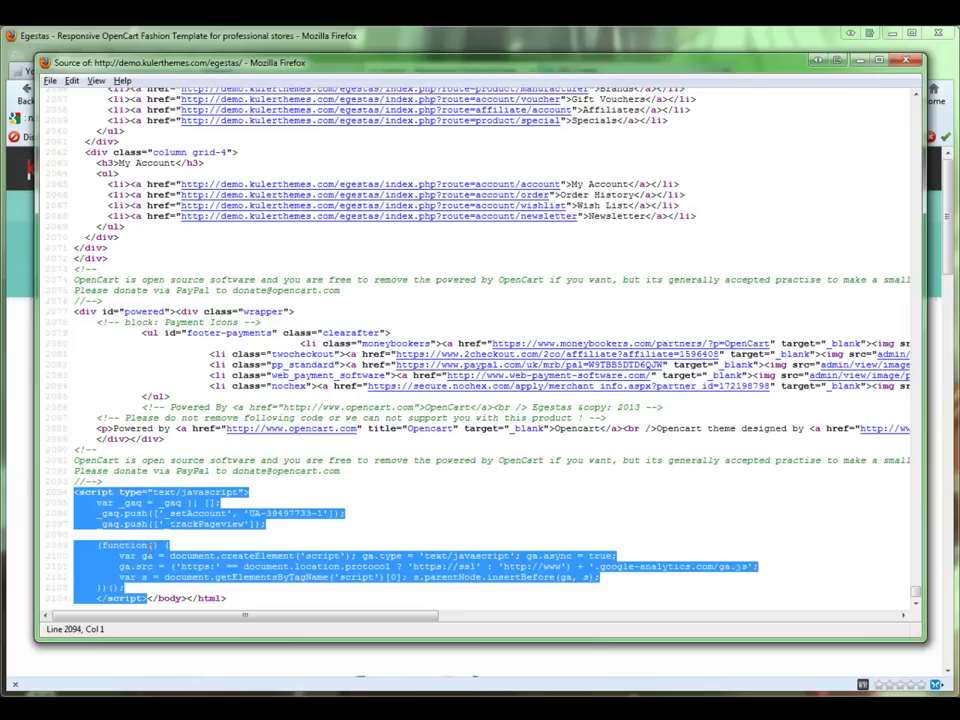
left_click(665, 44)
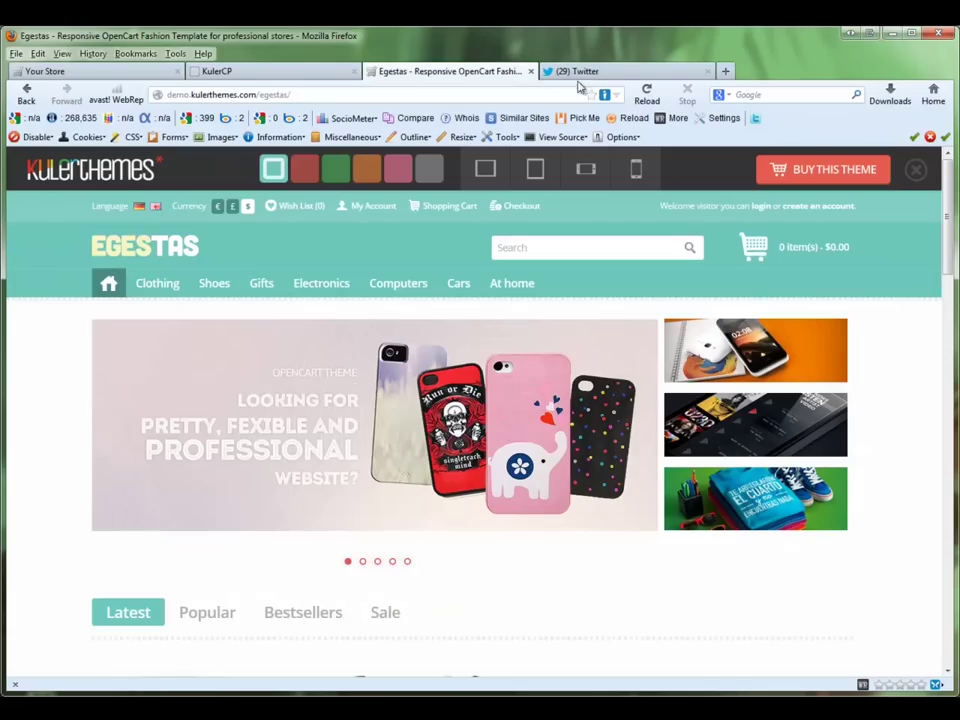
Step: Paste the copied Google Analytics script into the KulerCP analytics code box
left_click(298, 74)
left_click(450, 452)
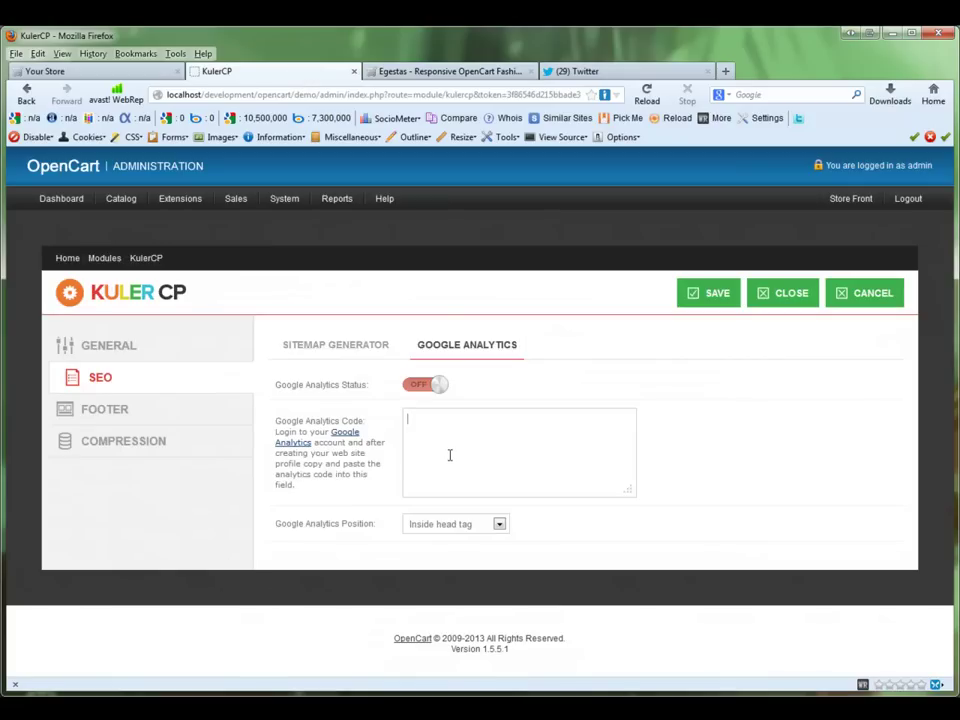
right_click(450, 461)
left_click(508, 520)
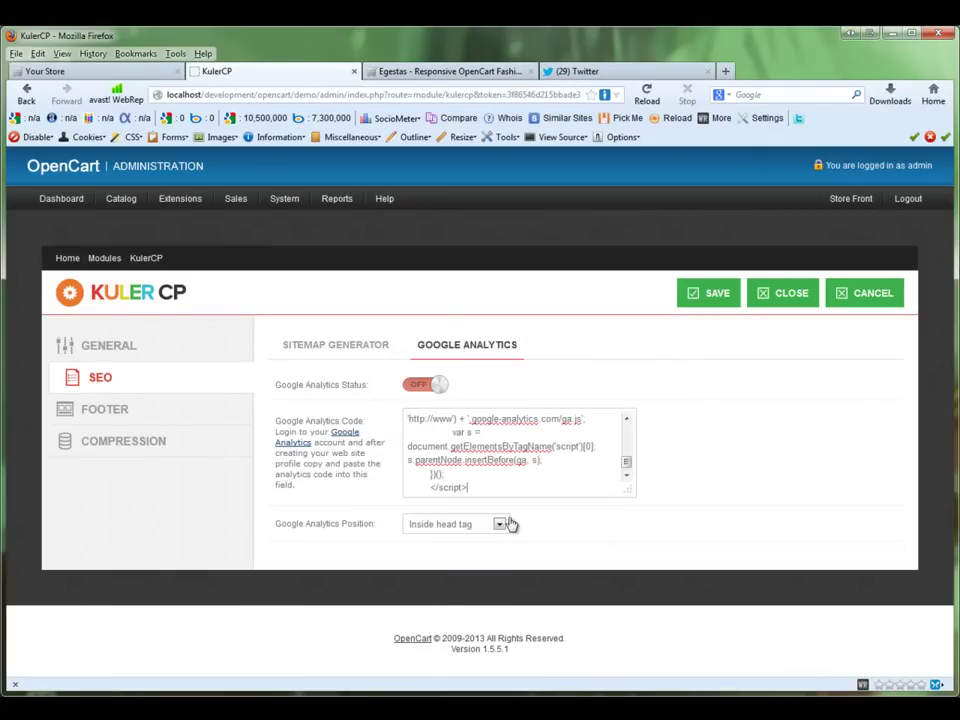
left_click_drag(626, 463, 626, 427)
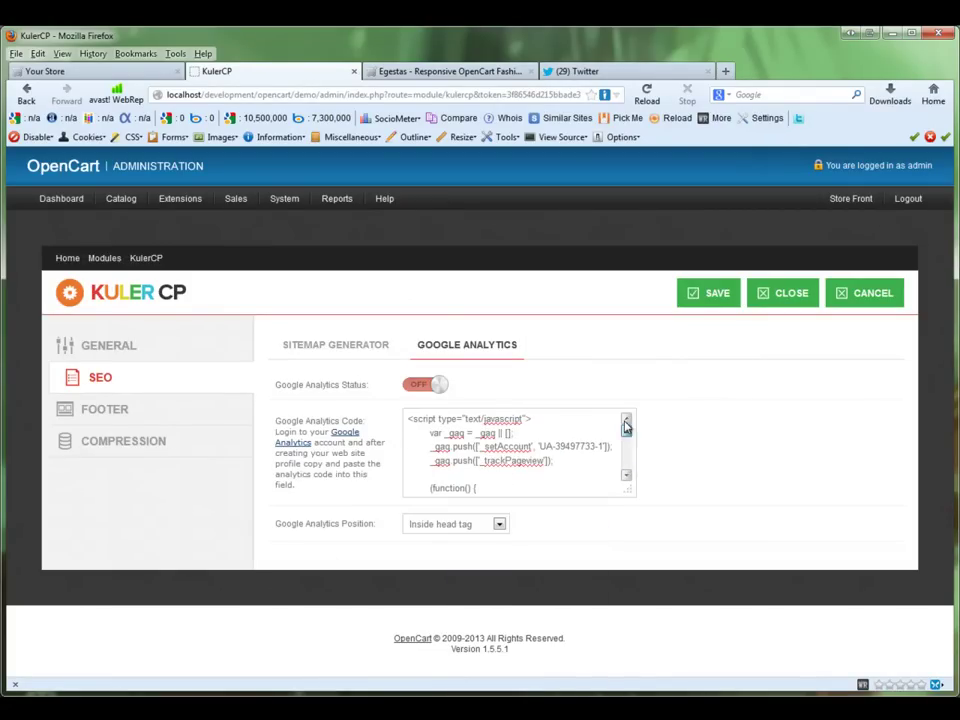
Step: Turn Google Analytics on with code at page bottom, save, and open the Footer settings
left_click(417, 388)
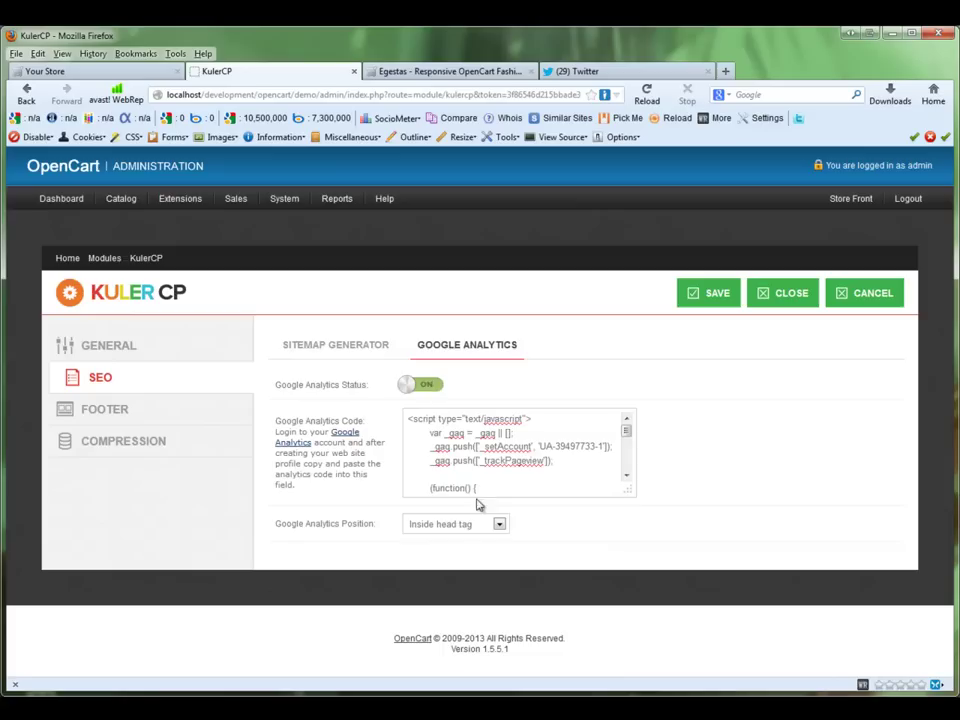
left_click(499, 524)
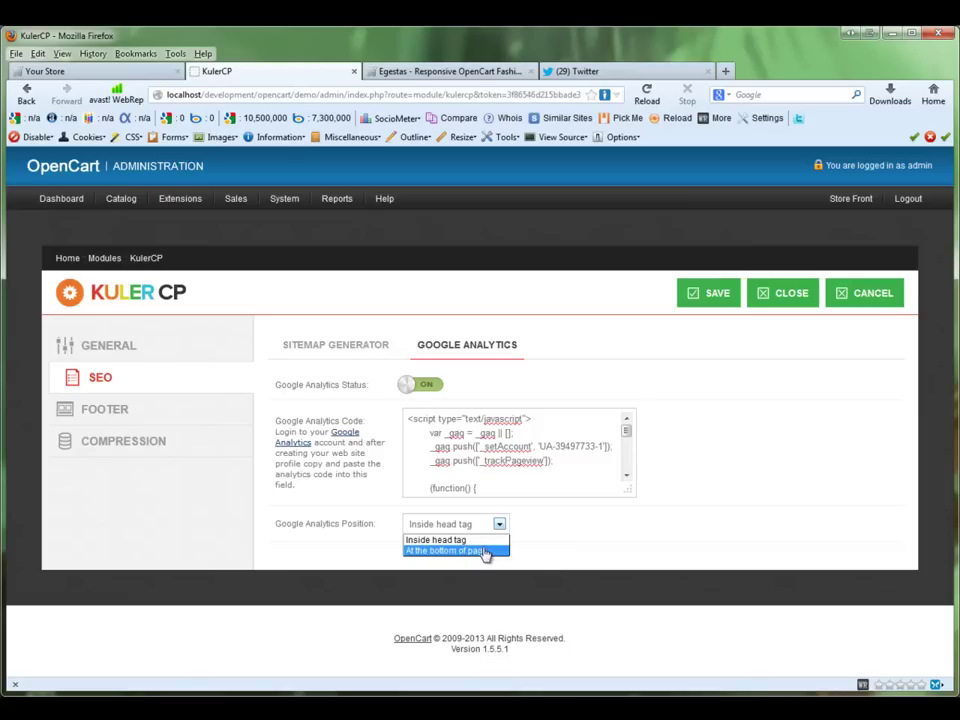
left_click(484, 551)
left_click(718, 294)
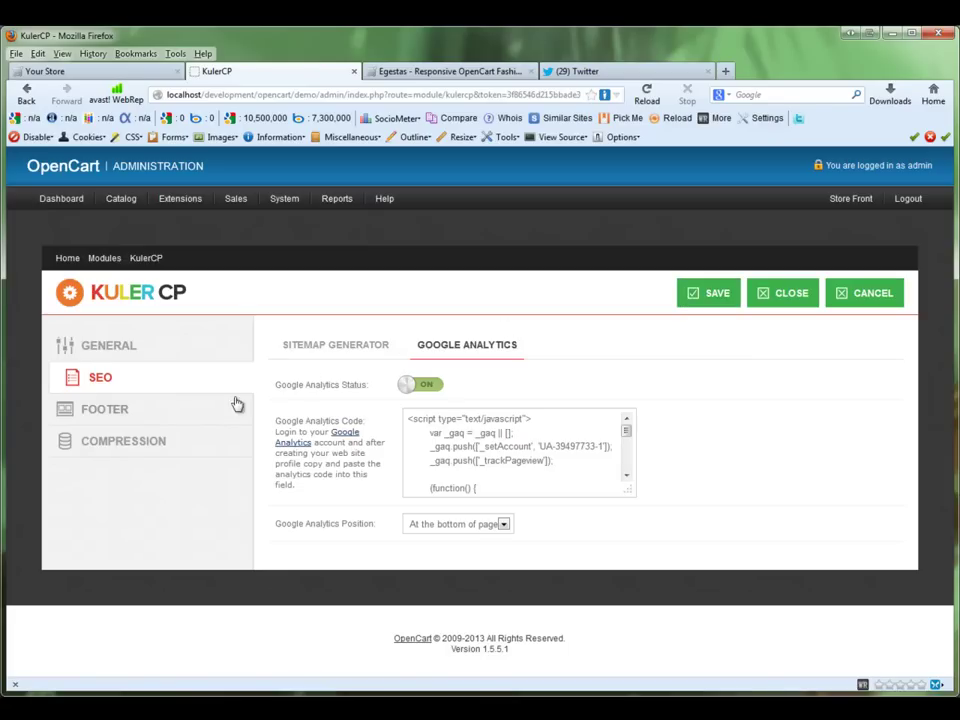
left_click(175, 421)
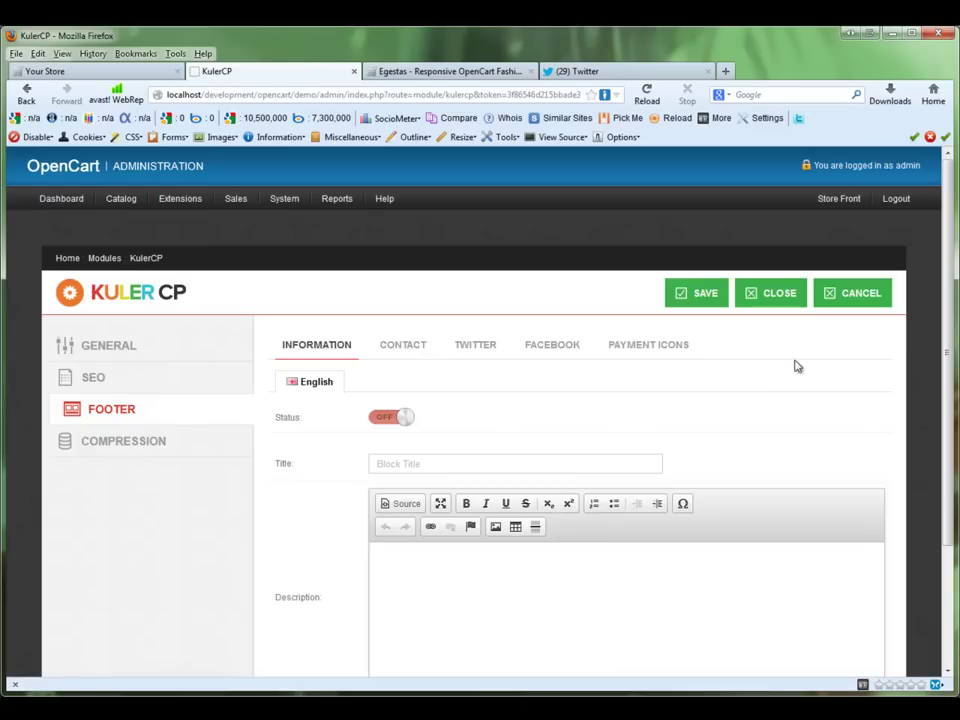
scroll(947, 340, "down", 2)
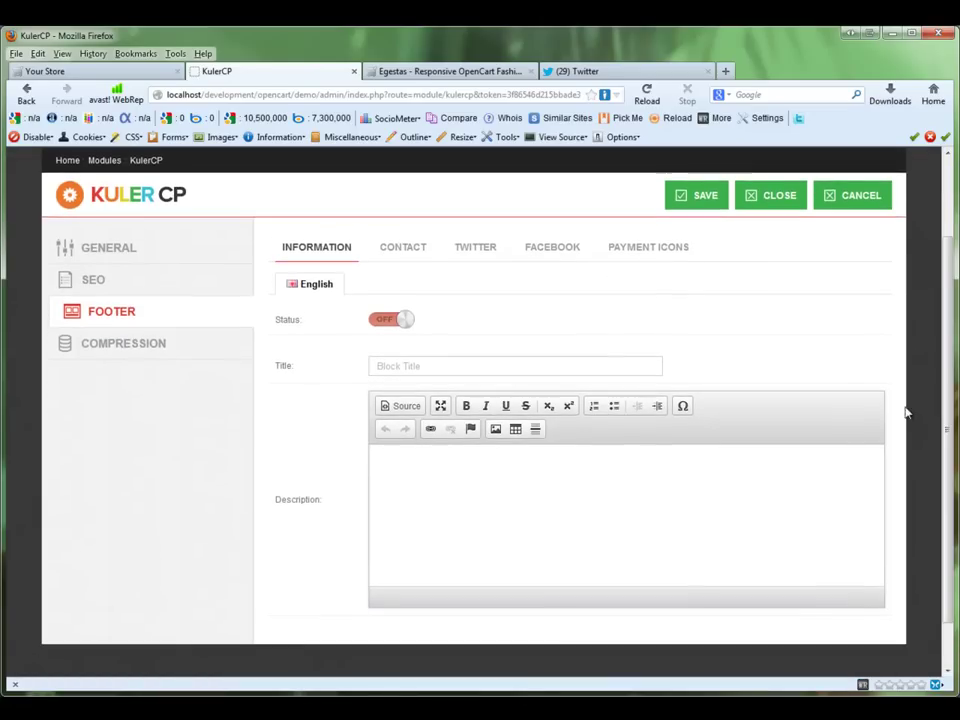
left_click(478, 72)
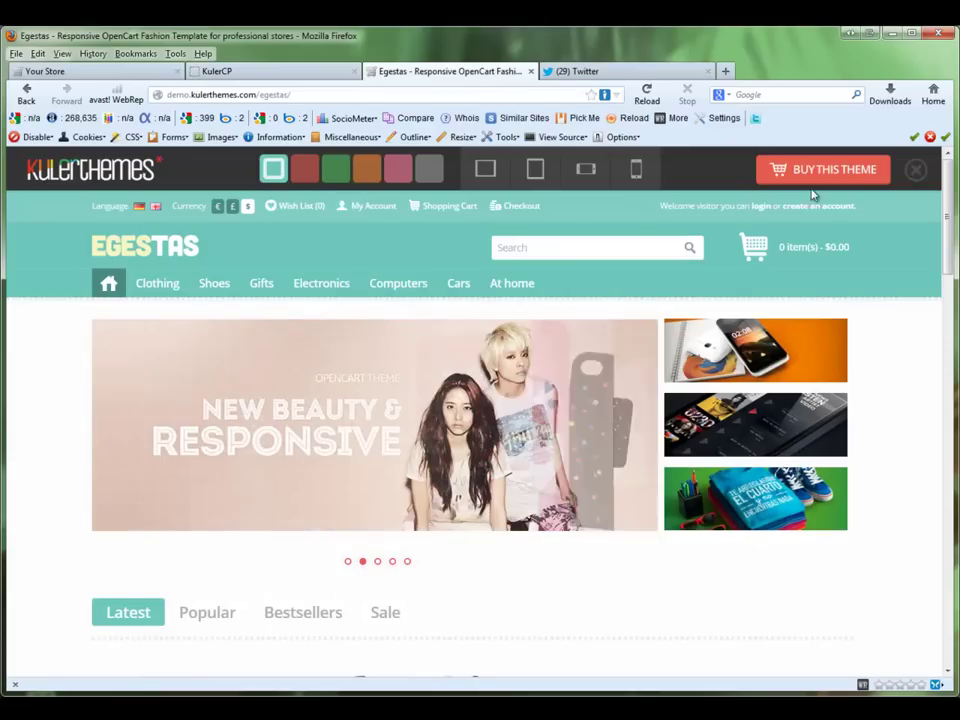
left_click_drag(946, 195, 936, 563)
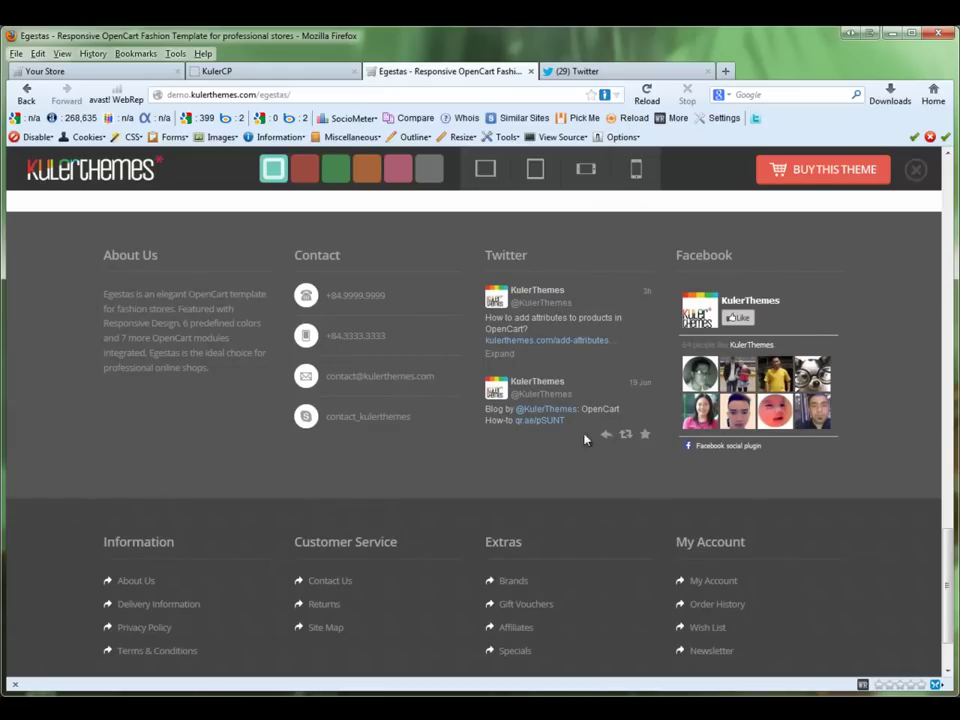
left_click(249, 74)
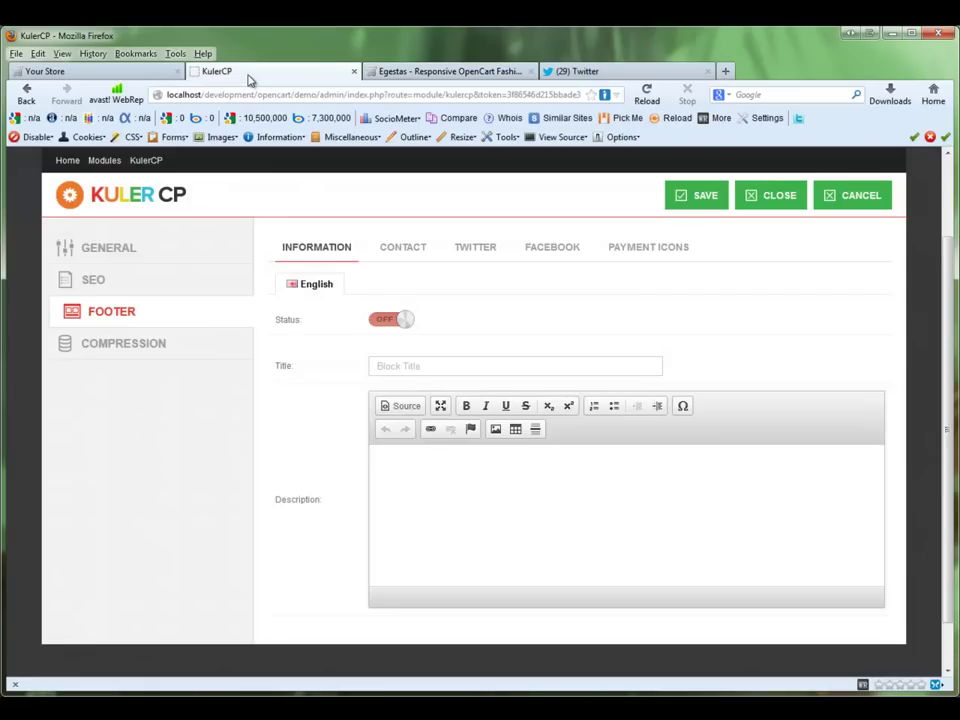
Step: Copy the About Us paragraph from the Egestas demo footer
left_click(395, 72)
left_click_drag(112, 288, 106, 294)
left_click(213, 375)
right_click(130, 294)
left_click(152, 305)
Step: Turn on the footer Information block titled 'About Us', paste the Egestas paragraph as description, and save
left_click(230, 71)
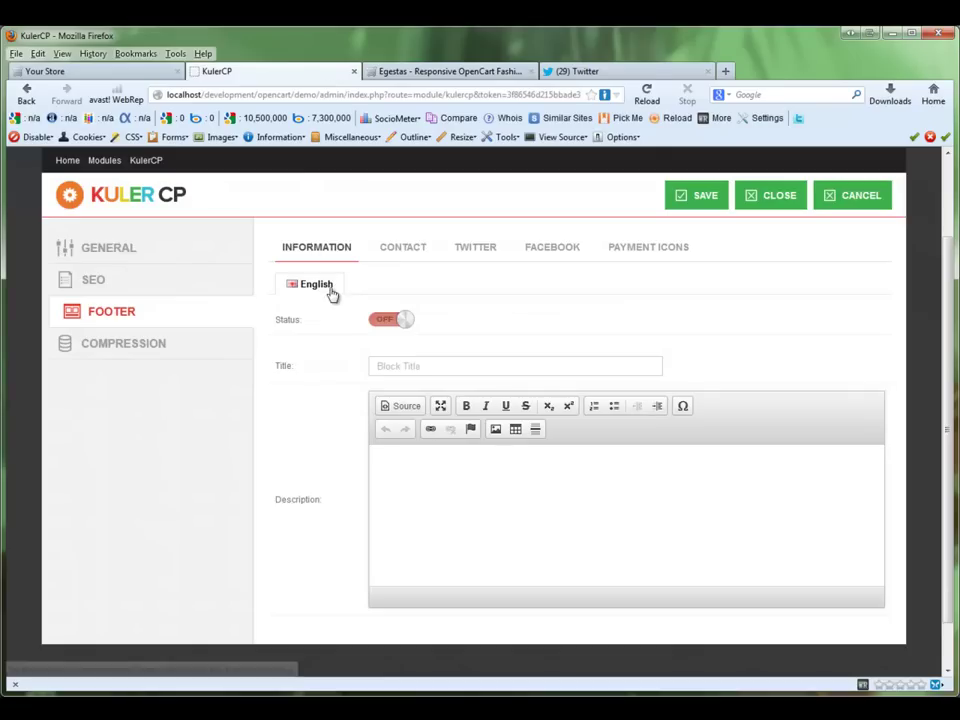
left_click(392, 320)
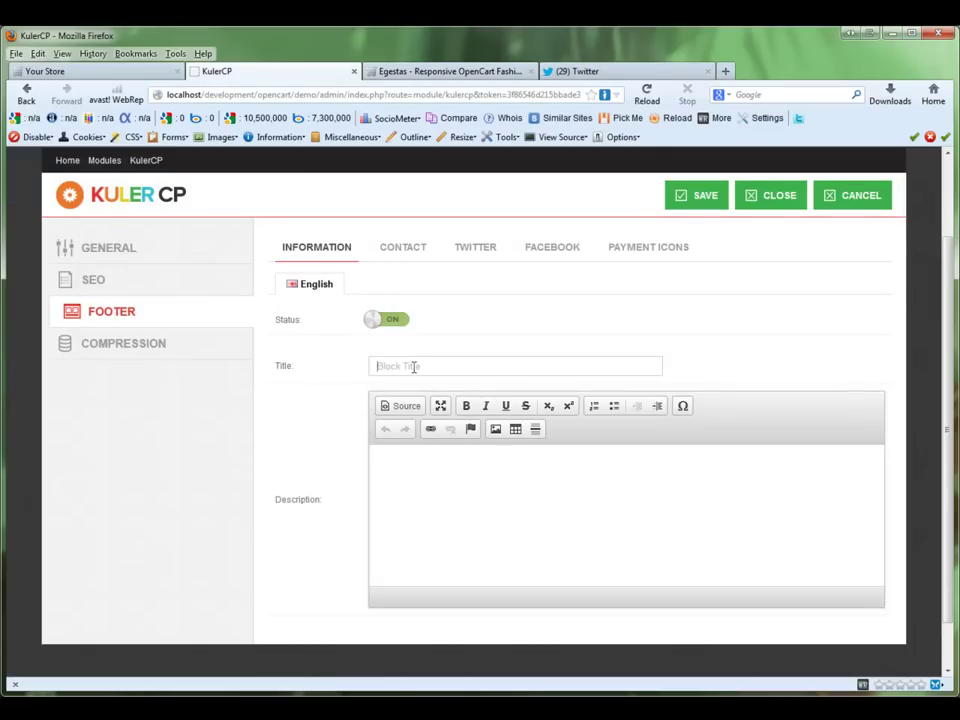
type("About Us")
left_click(467, 471)
right_click(469, 480)
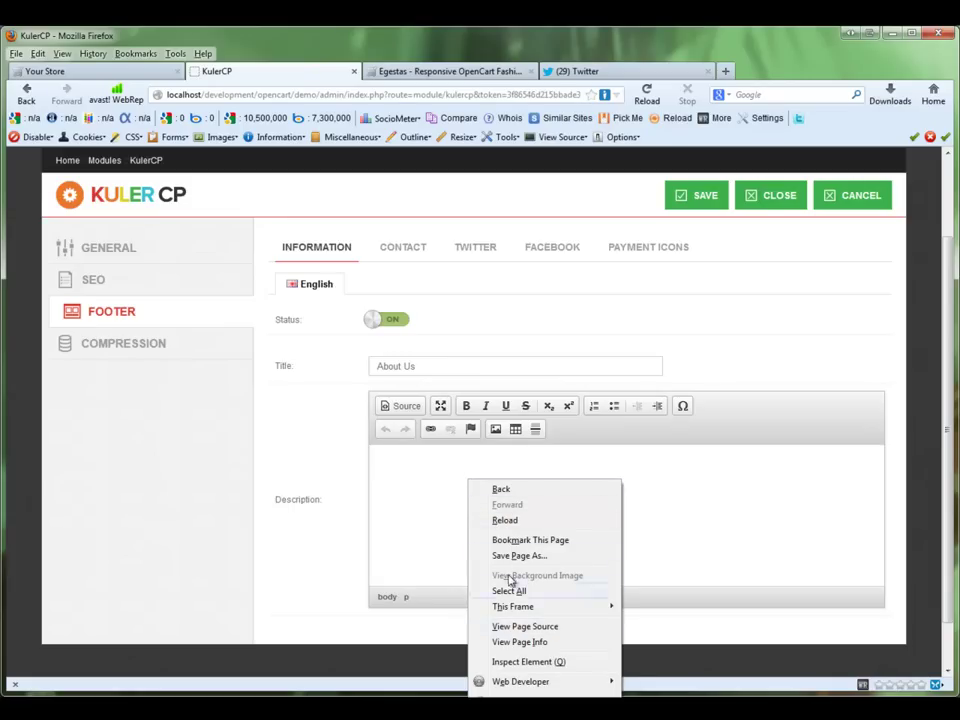
left_click(398, 510)
key("ctrl+v")
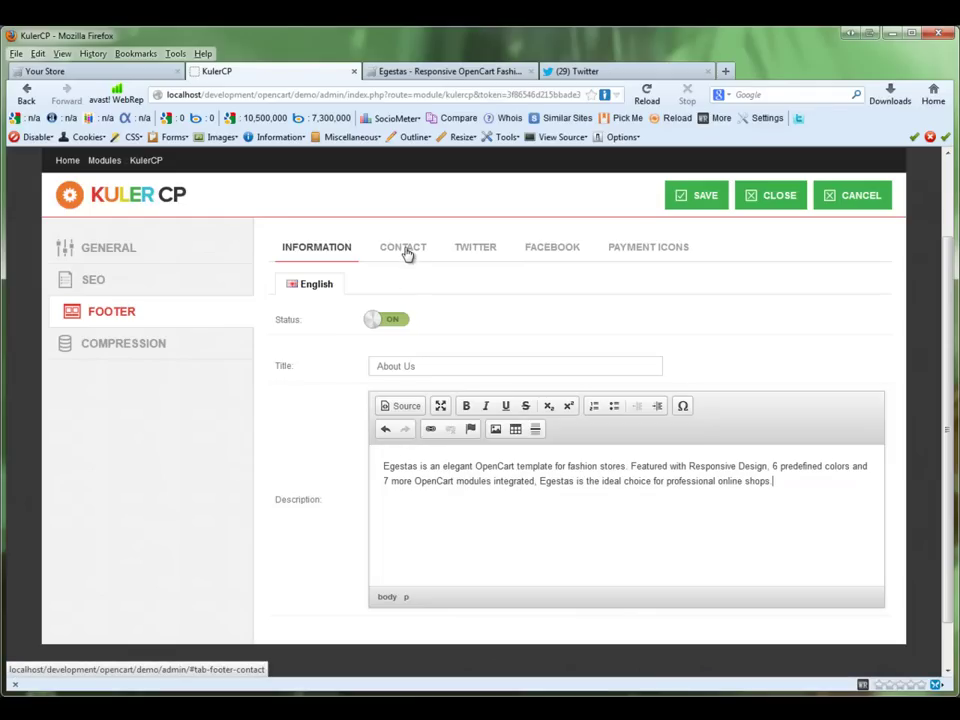
left_click(697, 203)
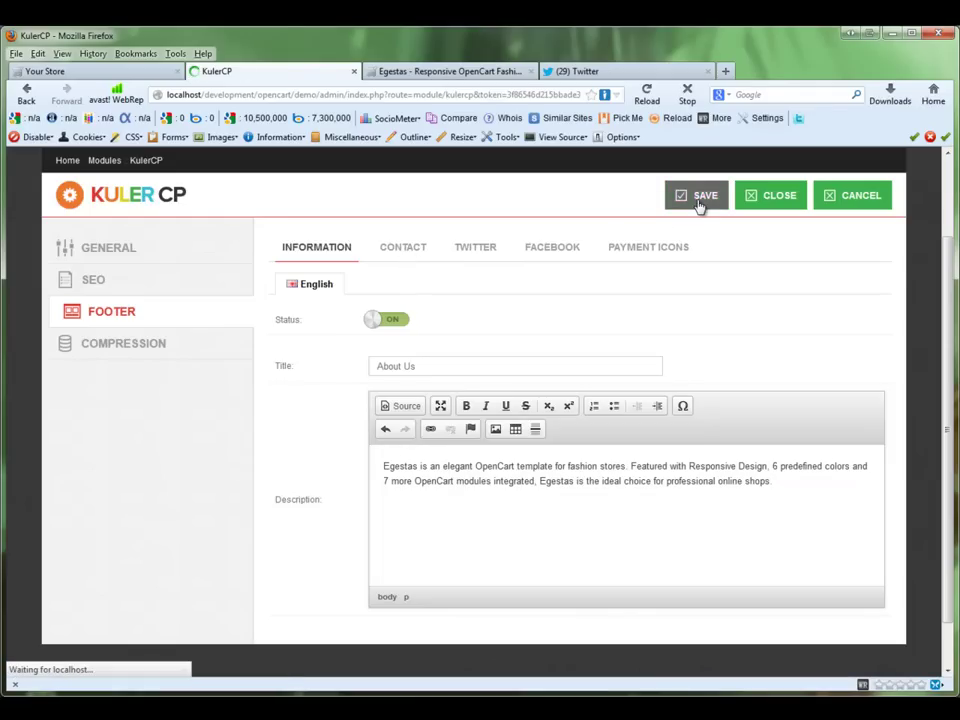
left_click(60, 71)
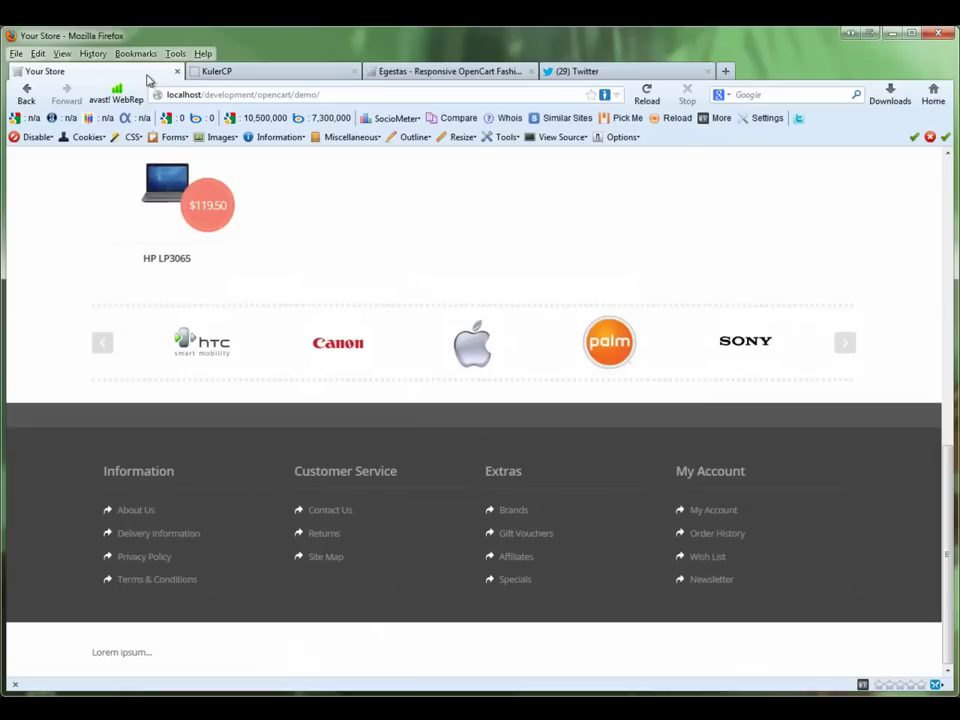
Step: Reload the storefront and scroll down to the new About Us footer block
left_click(646, 92)
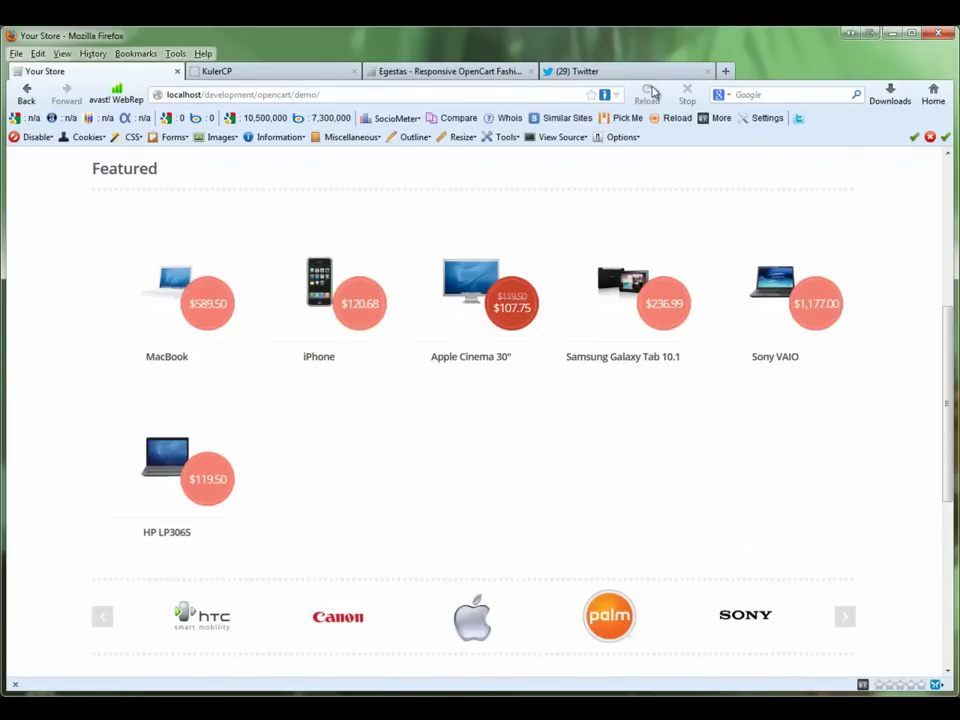
left_click_drag(944, 350, 927, 509)
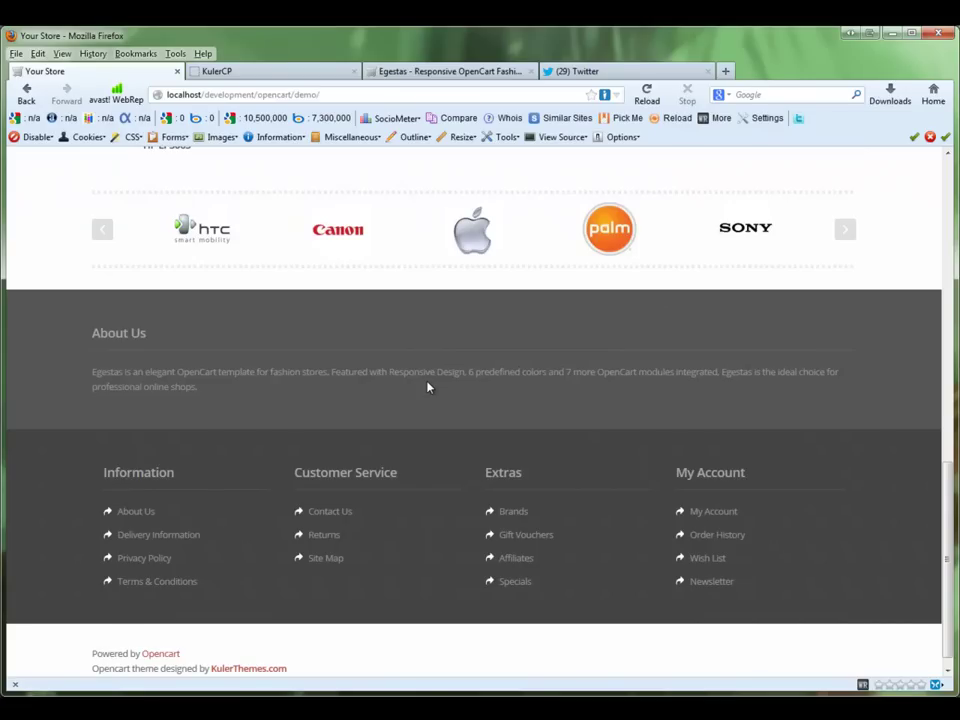
Step: Copy the phone number from the Egestas demo footer
left_click(422, 71)
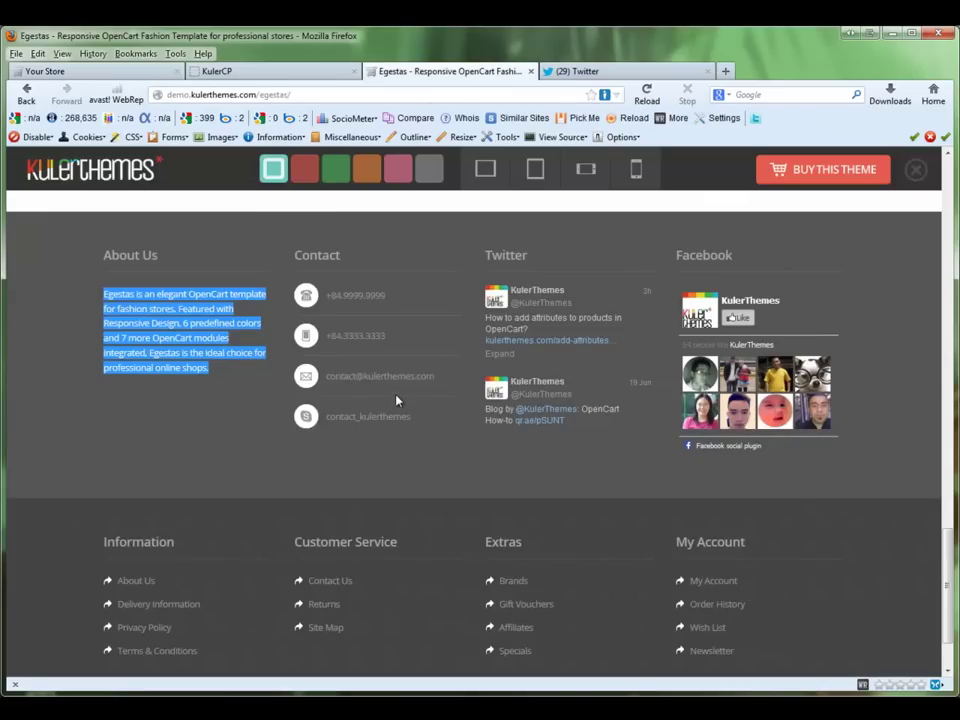
left_click(366, 356)
left_click_drag(328, 294, 388, 296)
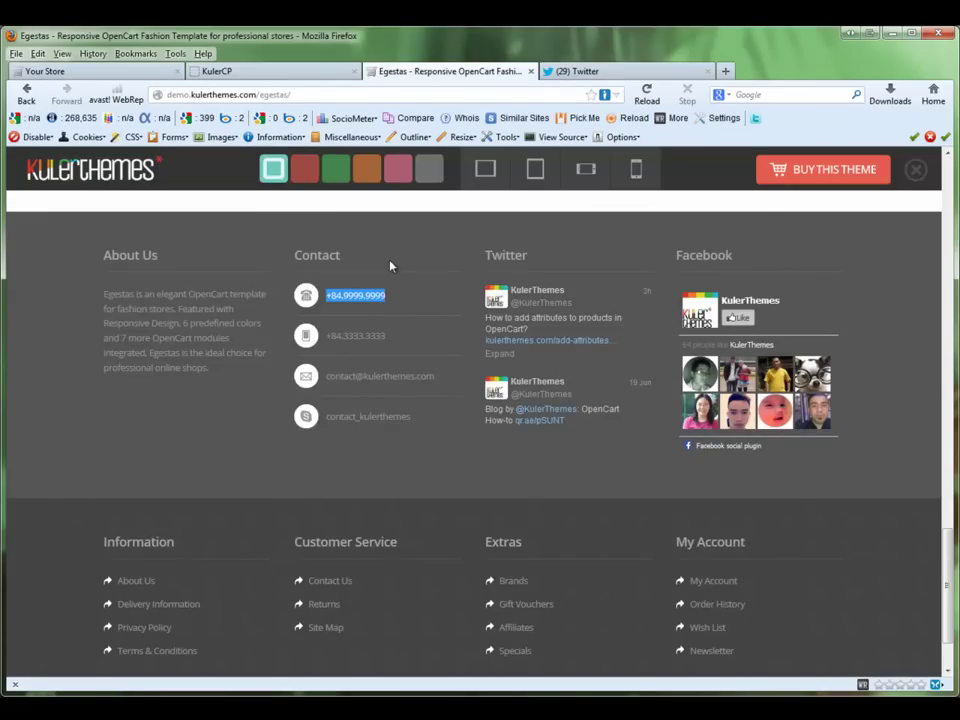
Step: Turn on the footer Contact block with two Skype usernames and the contact e-mail address
left_click(293, 77)
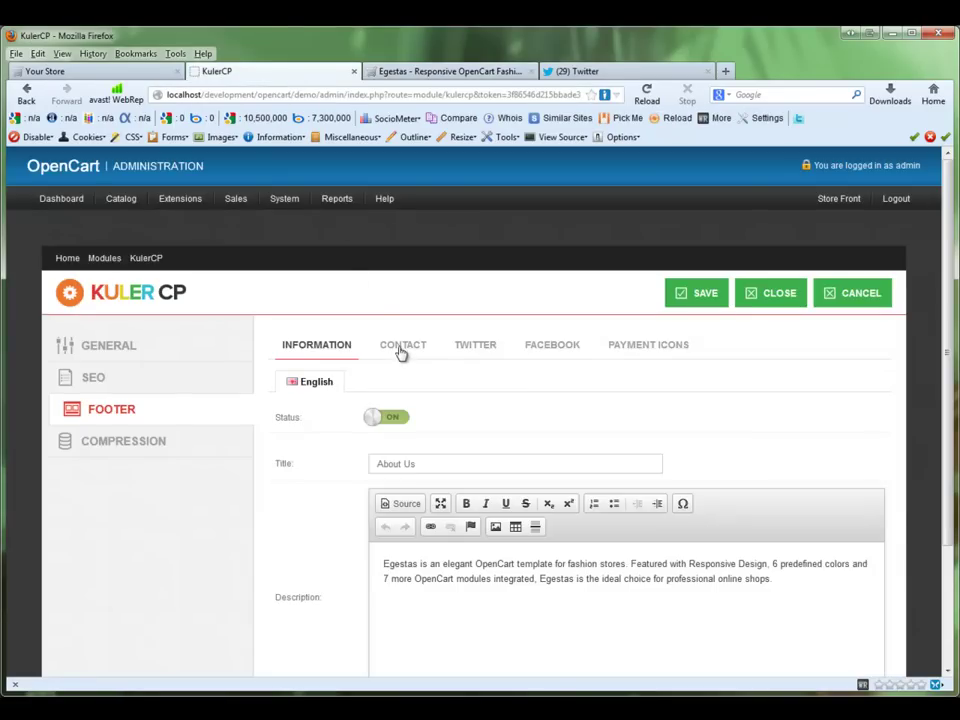
left_click(418, 352)
scroll(944, 377, "down", 1)
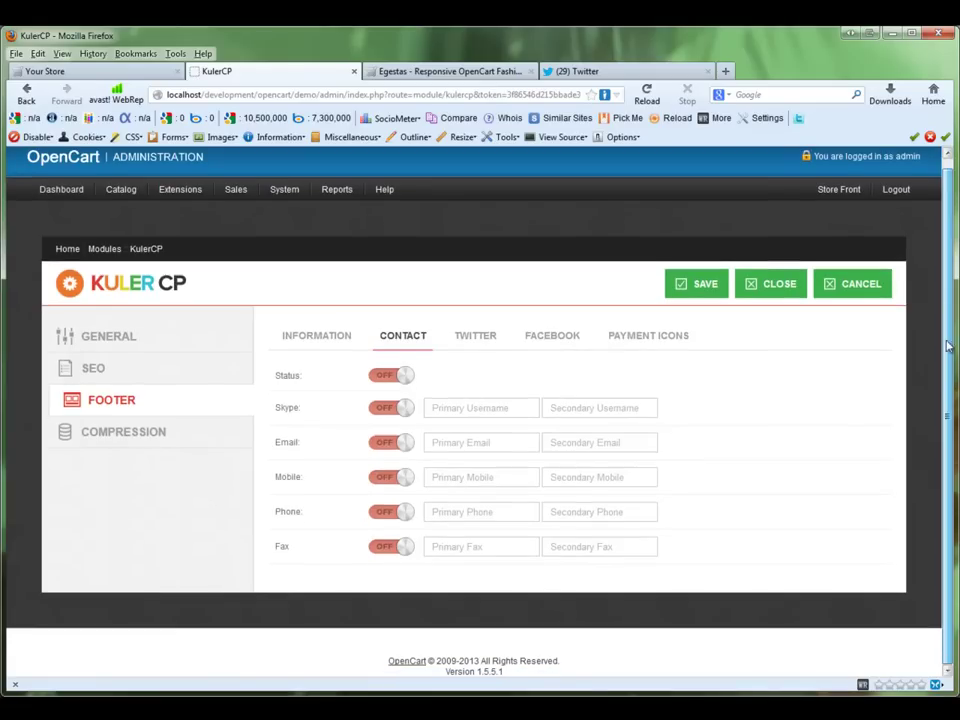
left_click(393, 375)
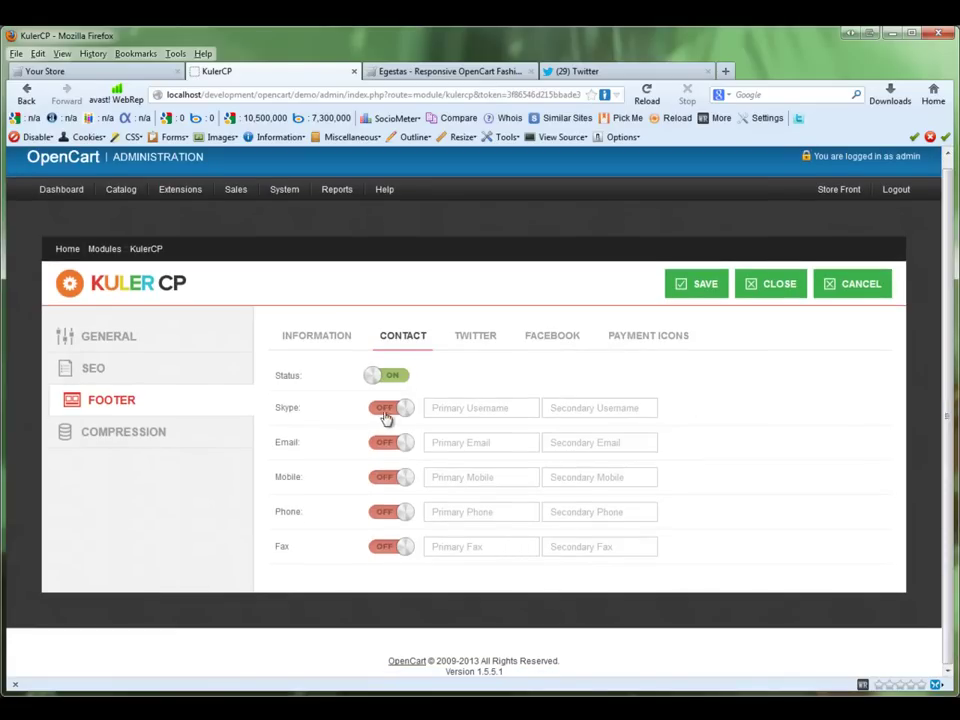
left_click(391, 407)
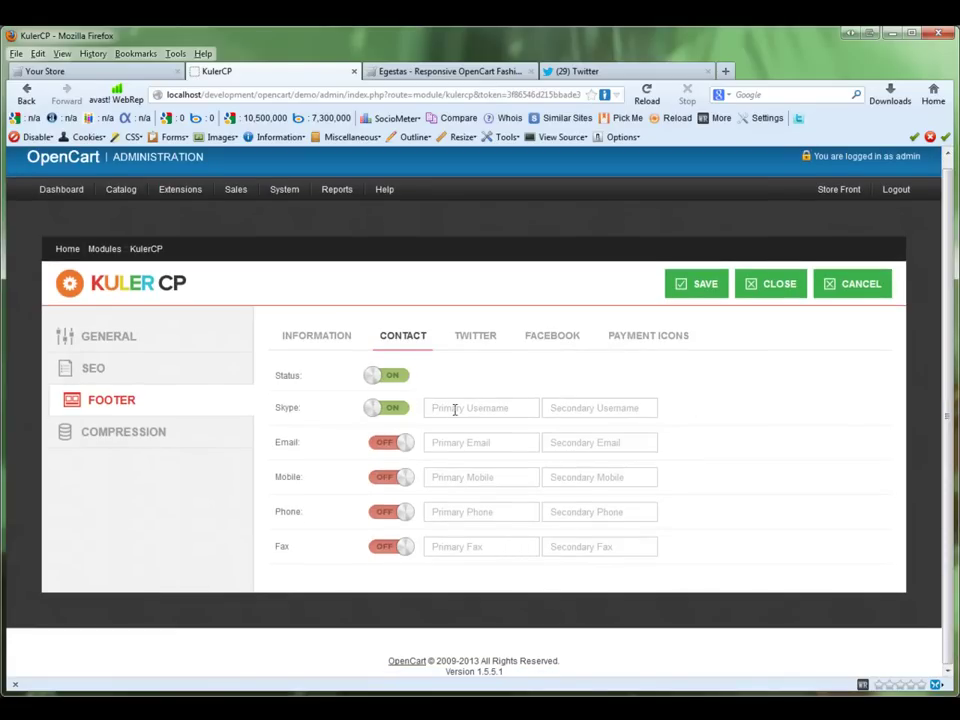
type("kulerthemes")
left_click(623, 412)
type("kule")
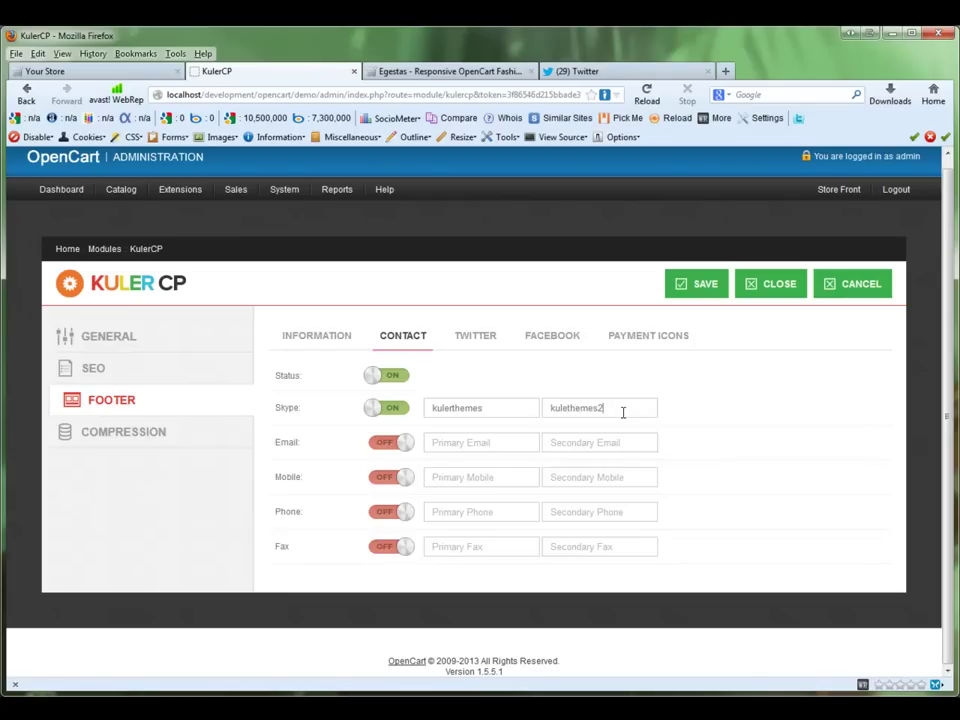
left_click(392, 446)
left_click(474, 443)
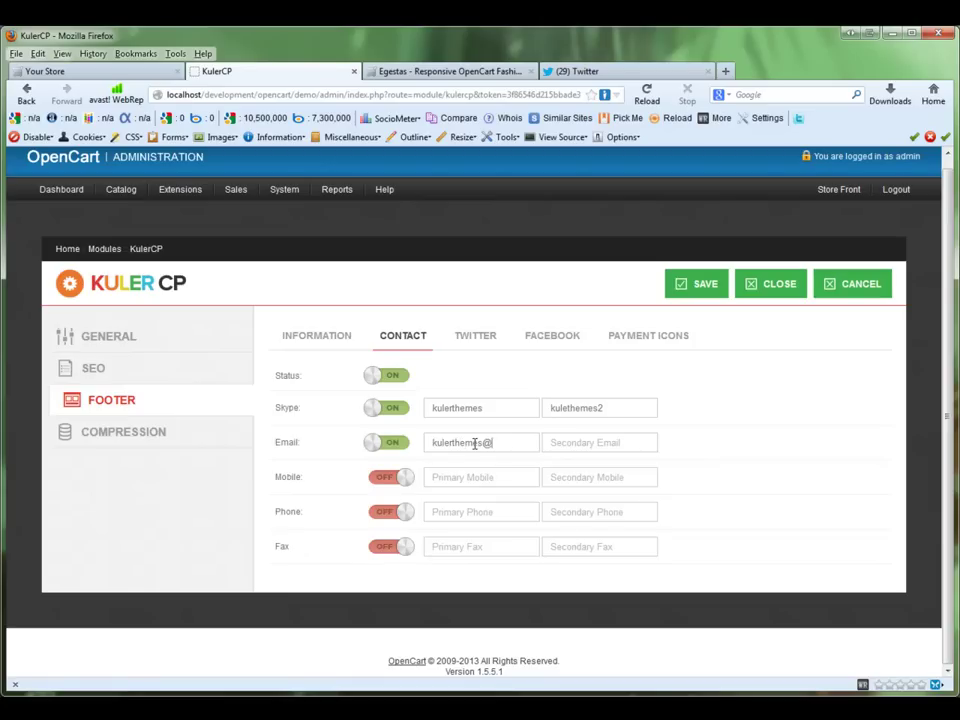
Step: Turn on mobile, phone and fax with the copied phone number, then save the Contact settings
left_click(378, 477)
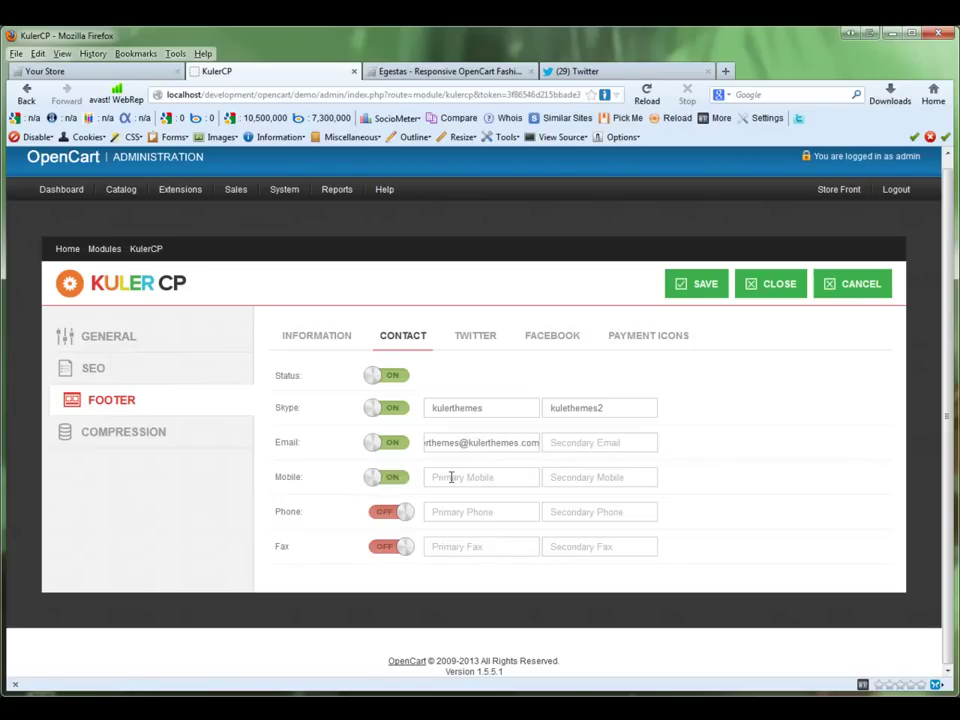
key("ctrl+v")
left_click(392, 511)
left_click(440, 512)
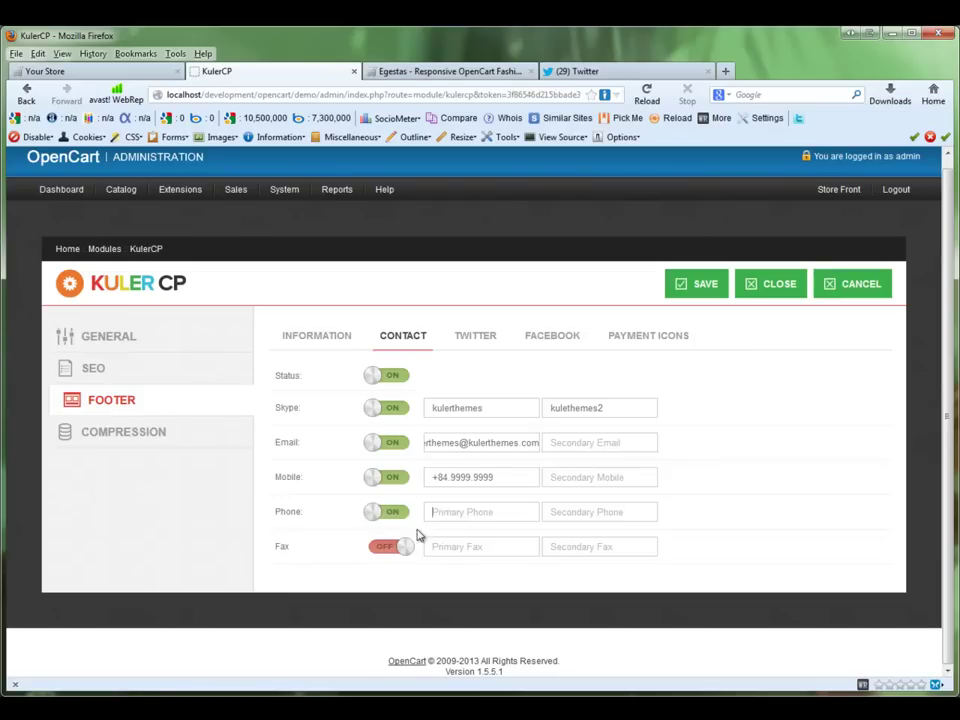
key("ctrl+v")
left_click(404, 547)
left_click(437, 547)
key("ctrl+v")
left_click(691, 288)
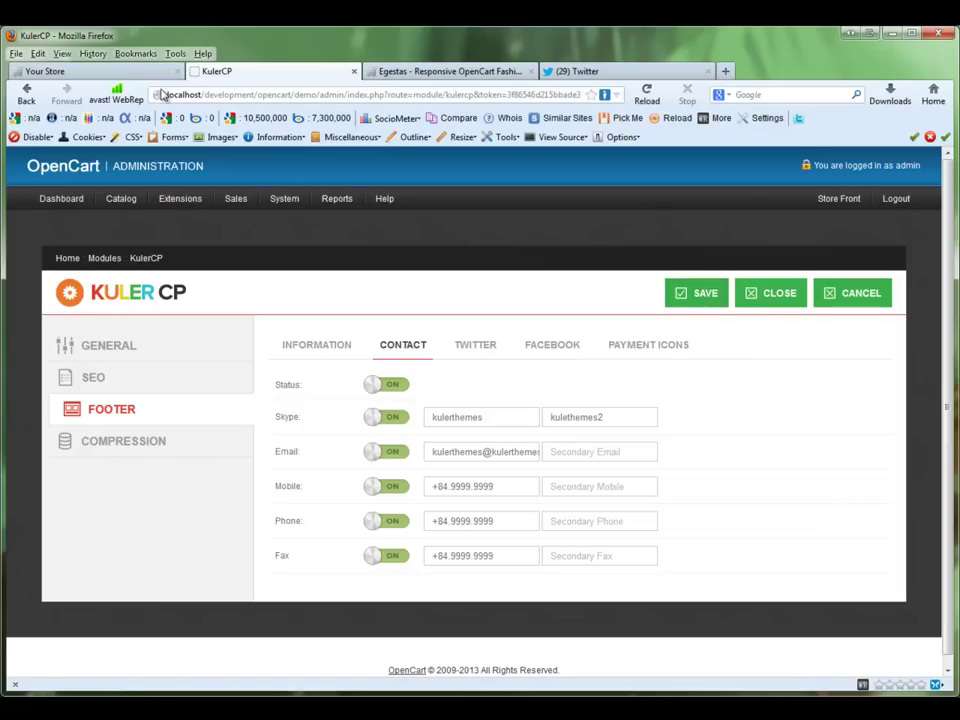
left_click(135, 74)
Step: Reload the storefront to confirm the Contact block, then view KulerCP's empty footer Twitter settings
left_click(642, 93)
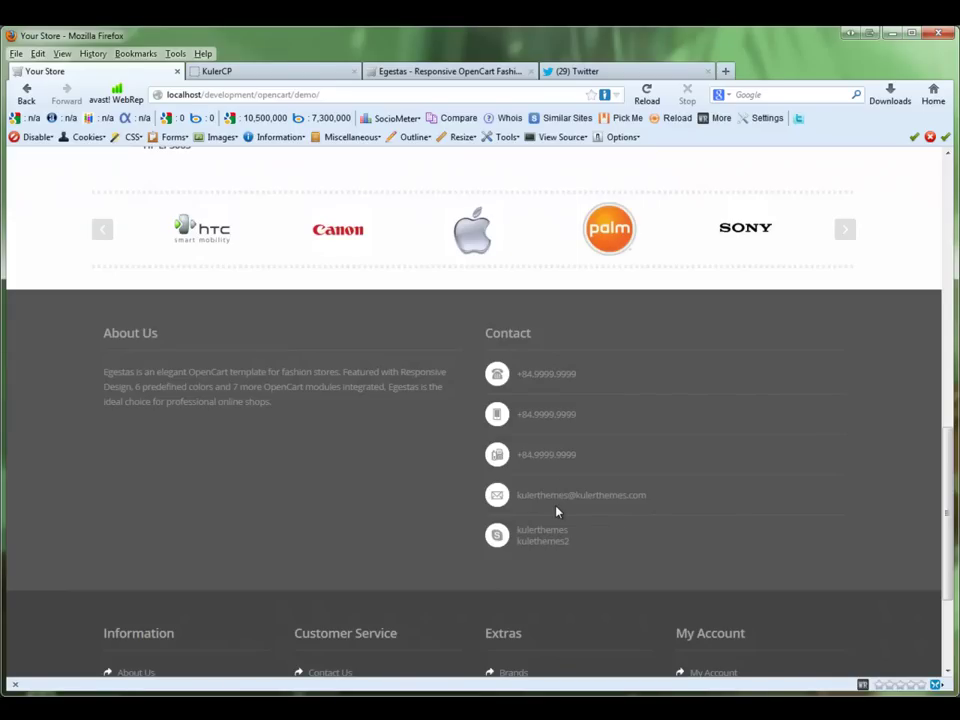
left_click(334, 79)
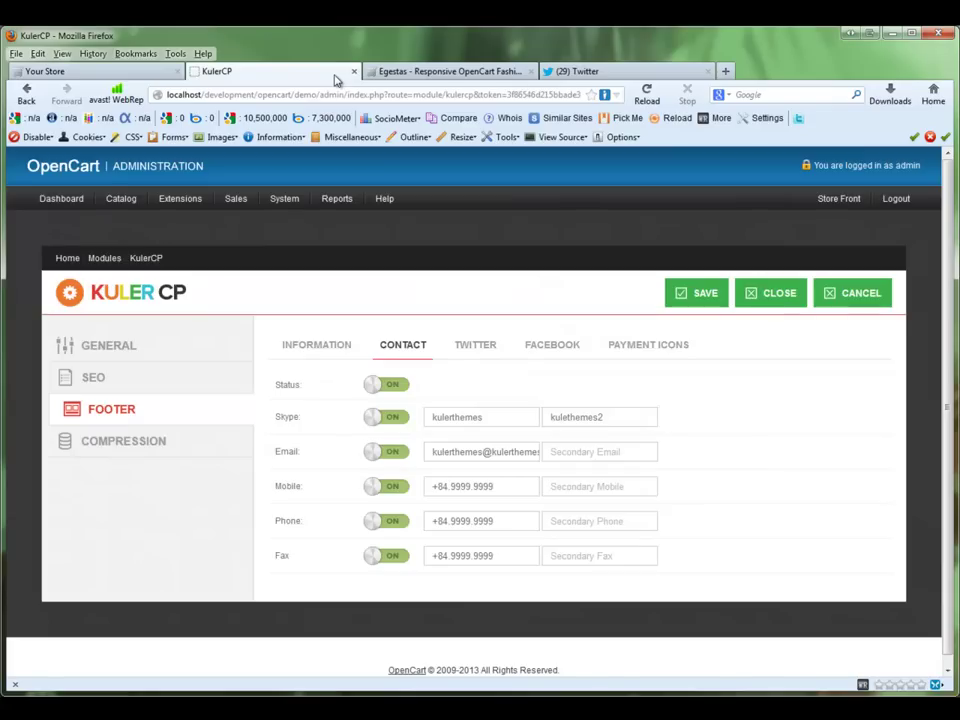
left_click(468, 349)
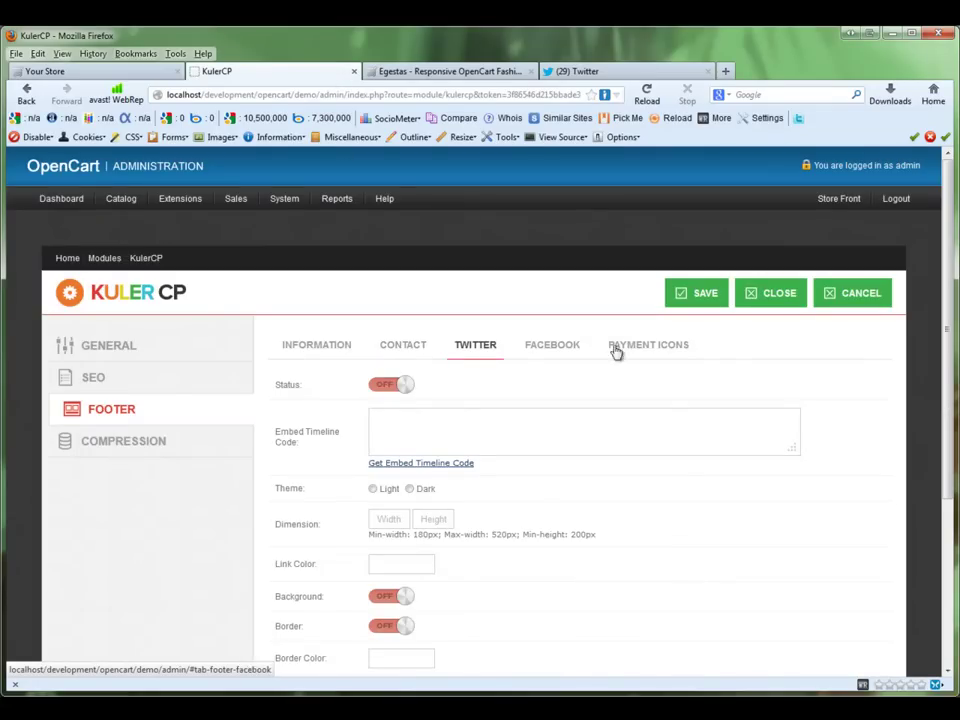
left_click_drag(941, 332, 931, 430)
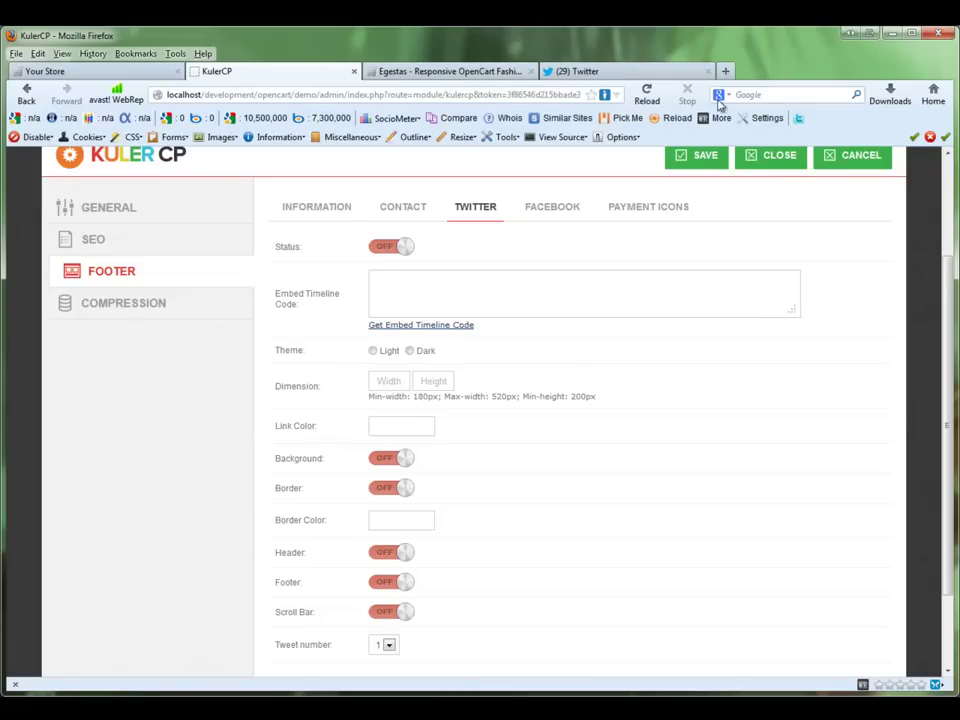
left_click(686, 72)
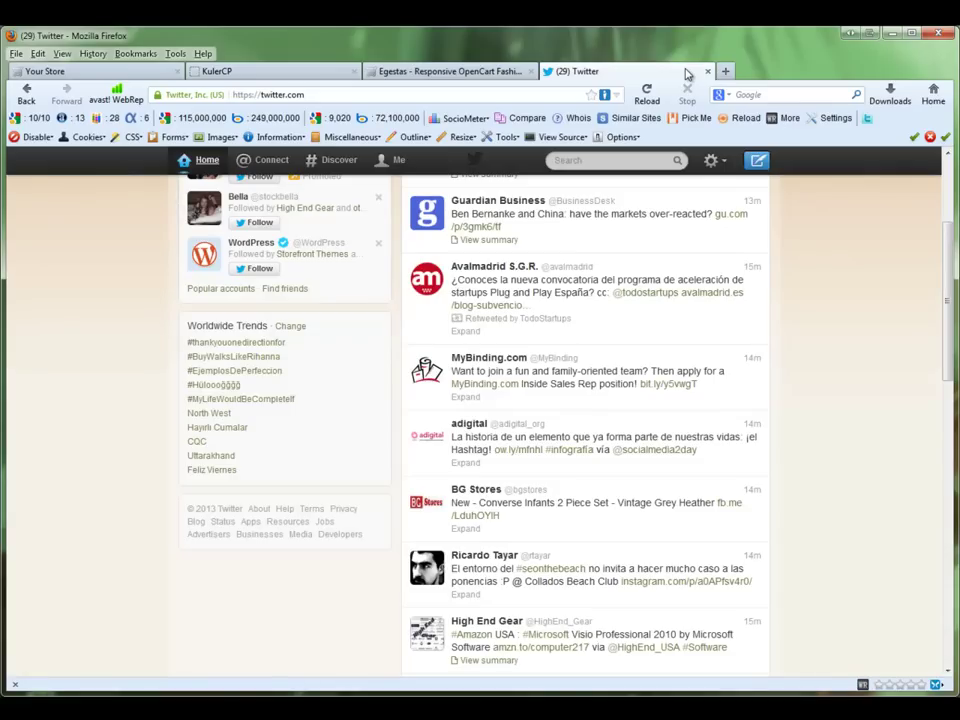
left_click(711, 161)
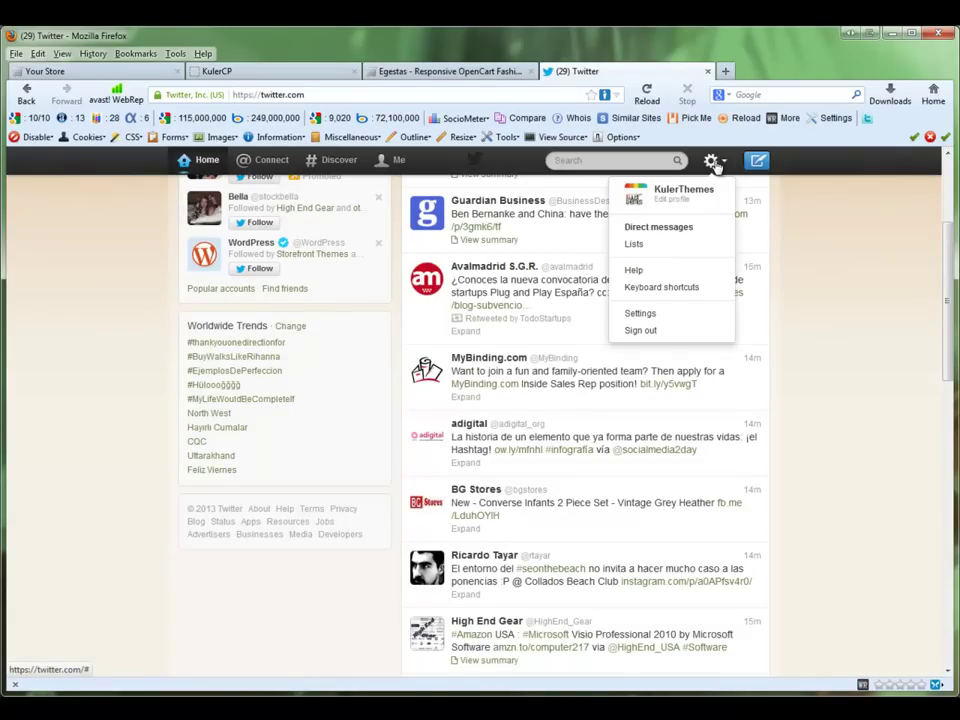
left_click(648, 314)
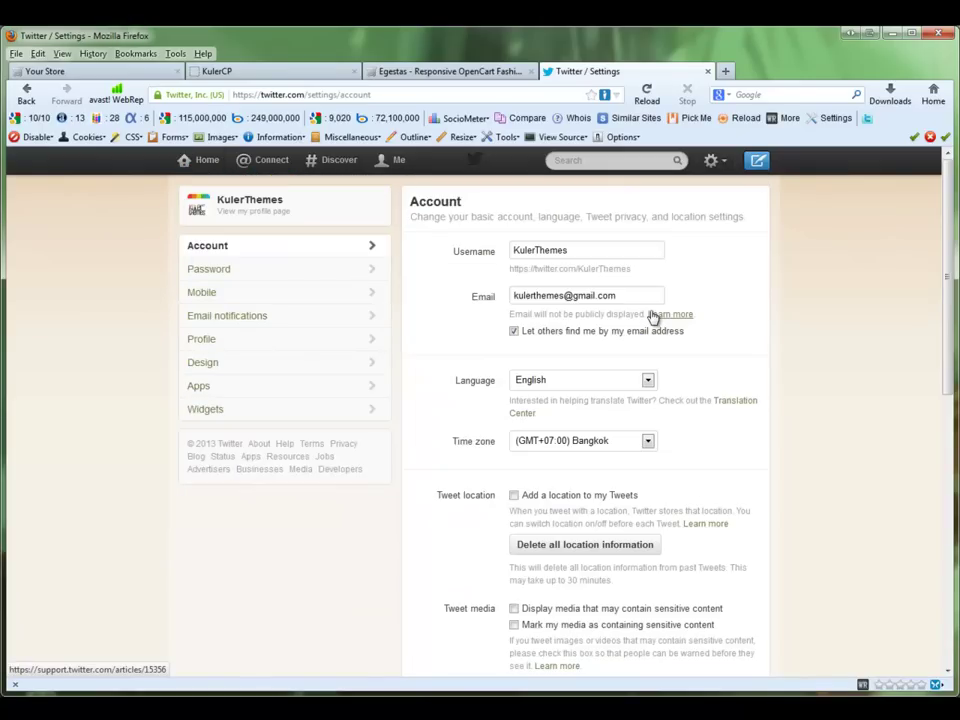
left_click(219, 410)
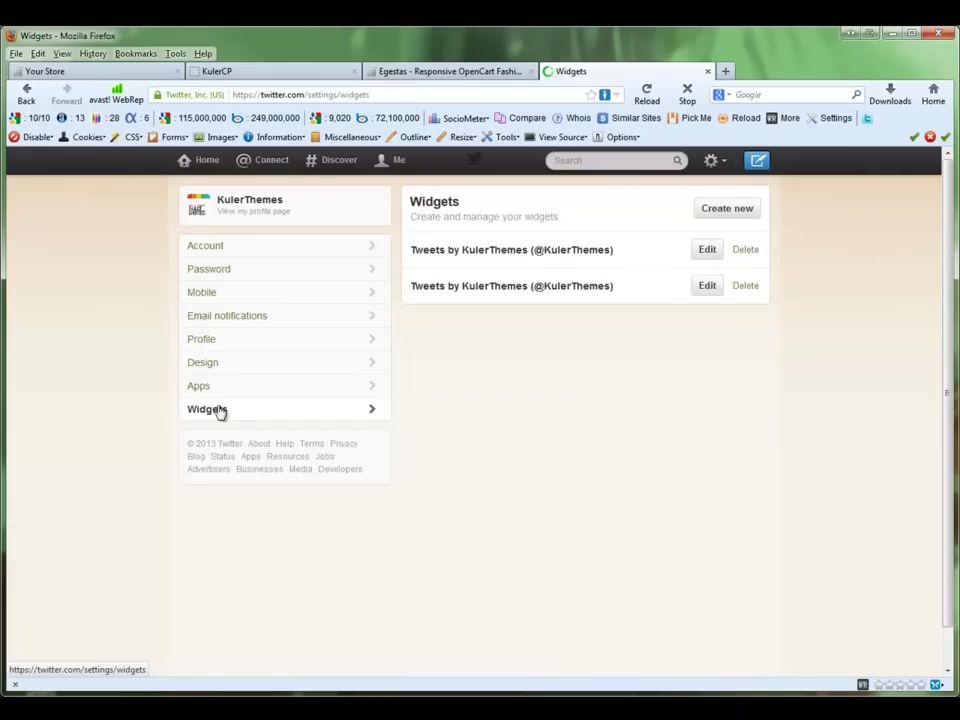
left_click(718, 215)
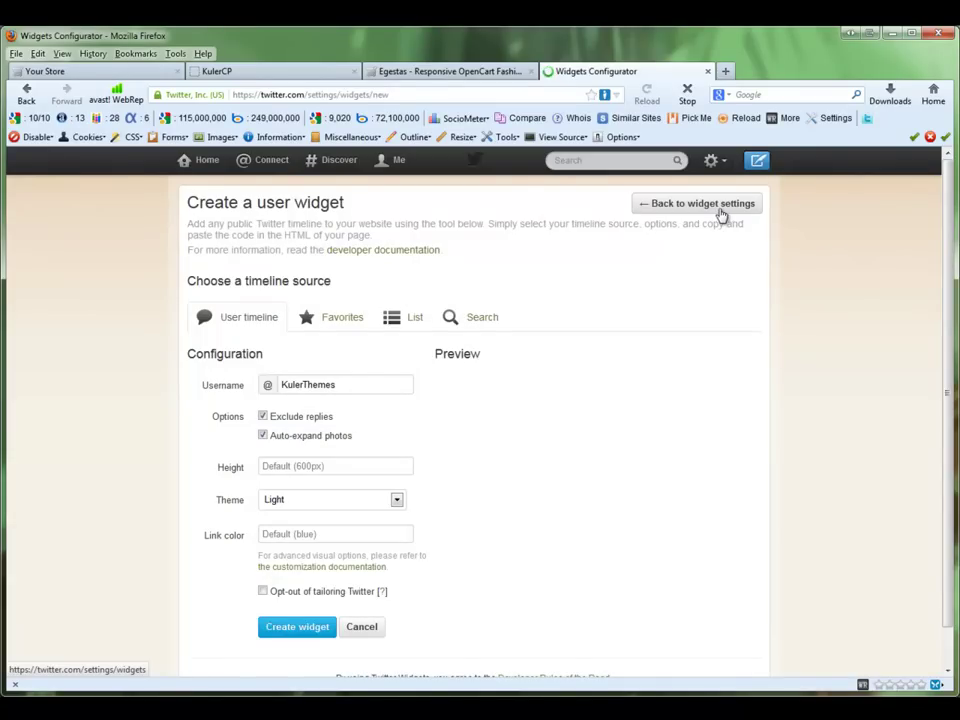
Step: Create the KulerThemes user-timeline widget and copy its generated embed code
scroll(932, 314, "down", 1)
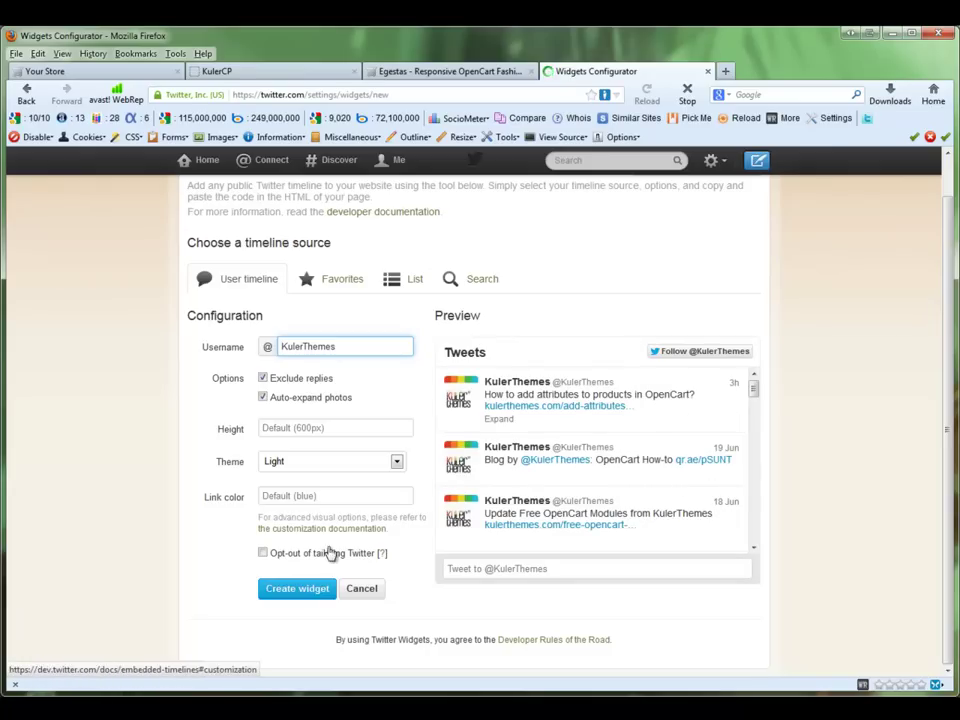
left_click(297, 590)
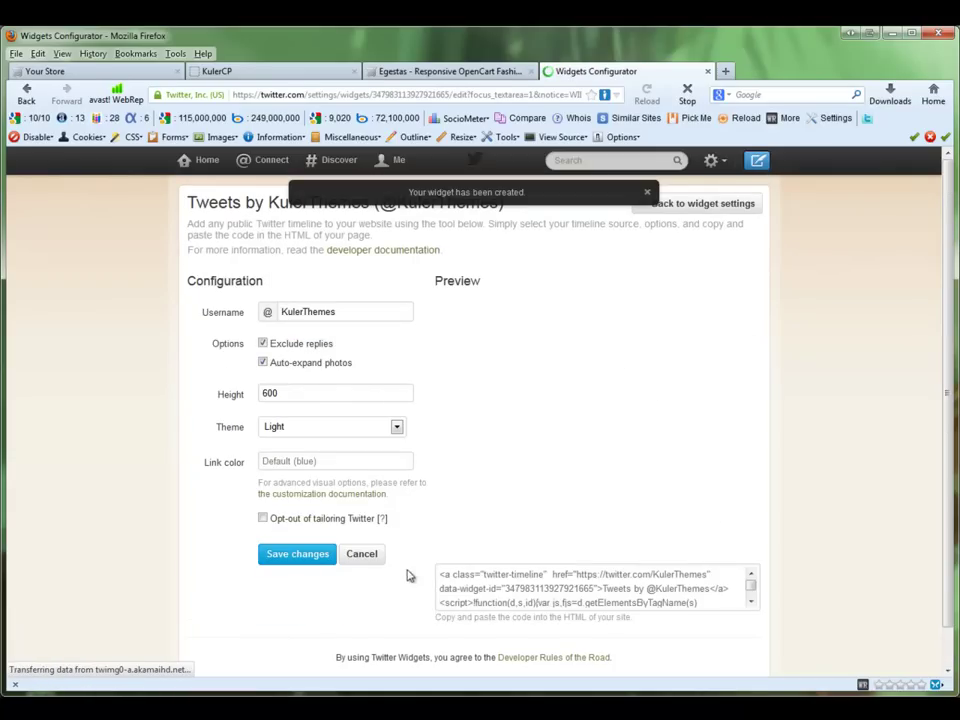
left_click(507, 575)
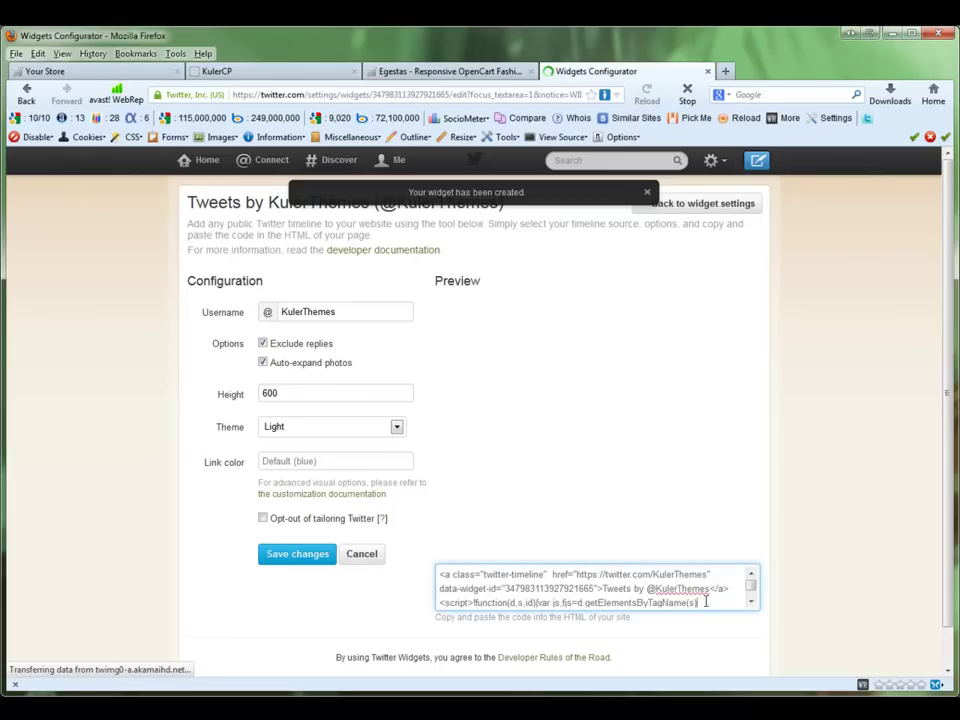
key("ctrl+a")
scroll(706, 601, "down", 2)
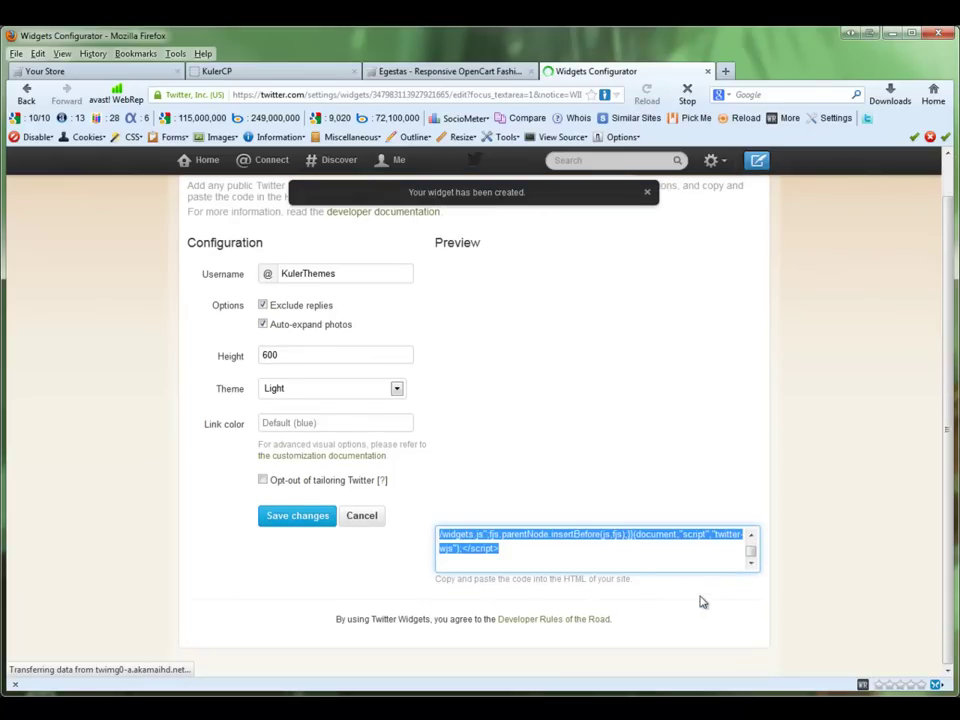
right_click(534, 532)
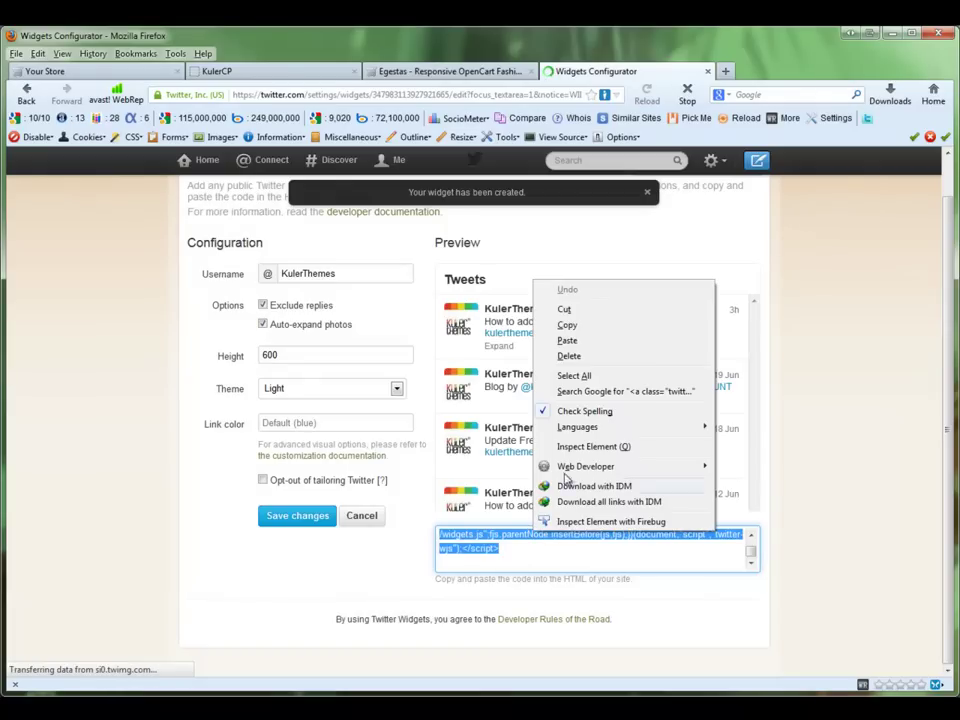
left_click(567, 325)
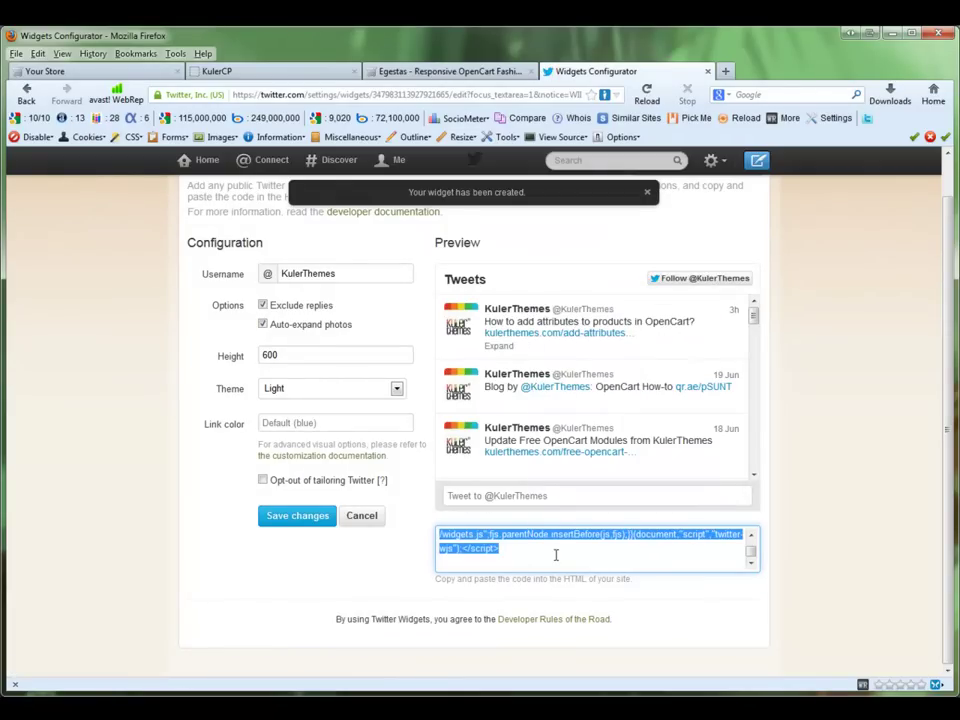
left_click(426, 71)
Step: Paste the embed code, switch the footer Twitter block on with Dark theme, and save
left_click(280, 71)
right_click(318, 196)
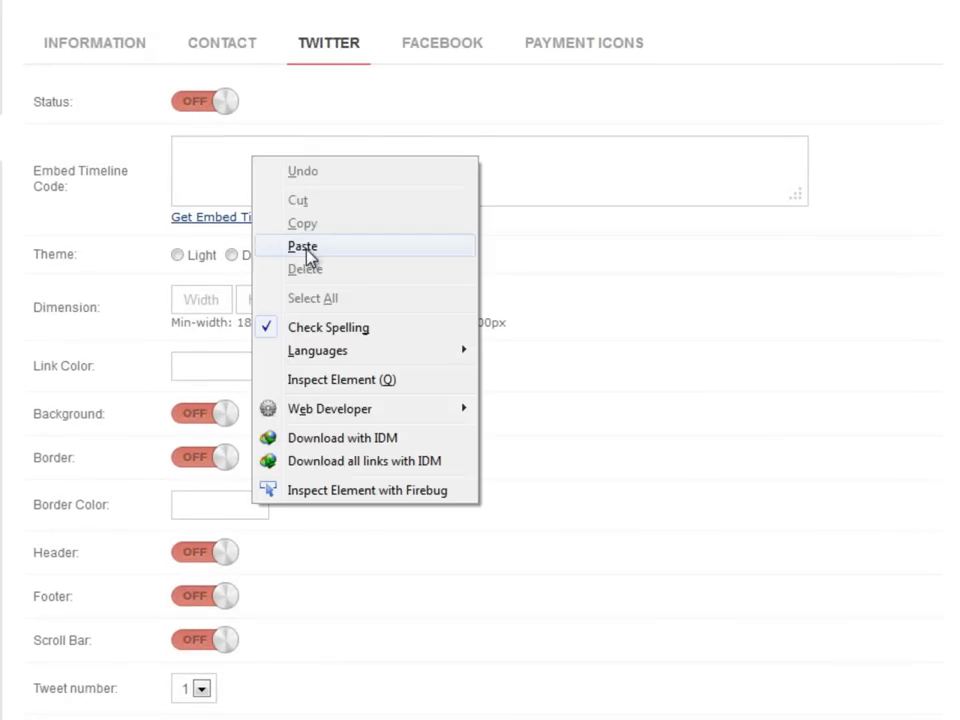
left_click(360, 282)
left_click(216, 108)
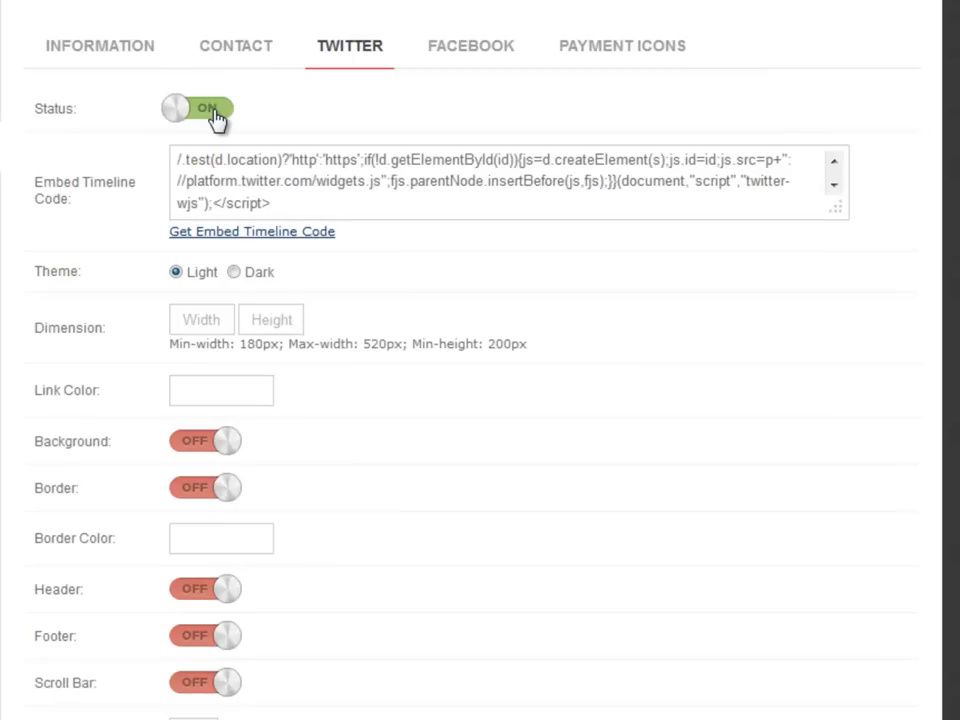
left_click(234, 272)
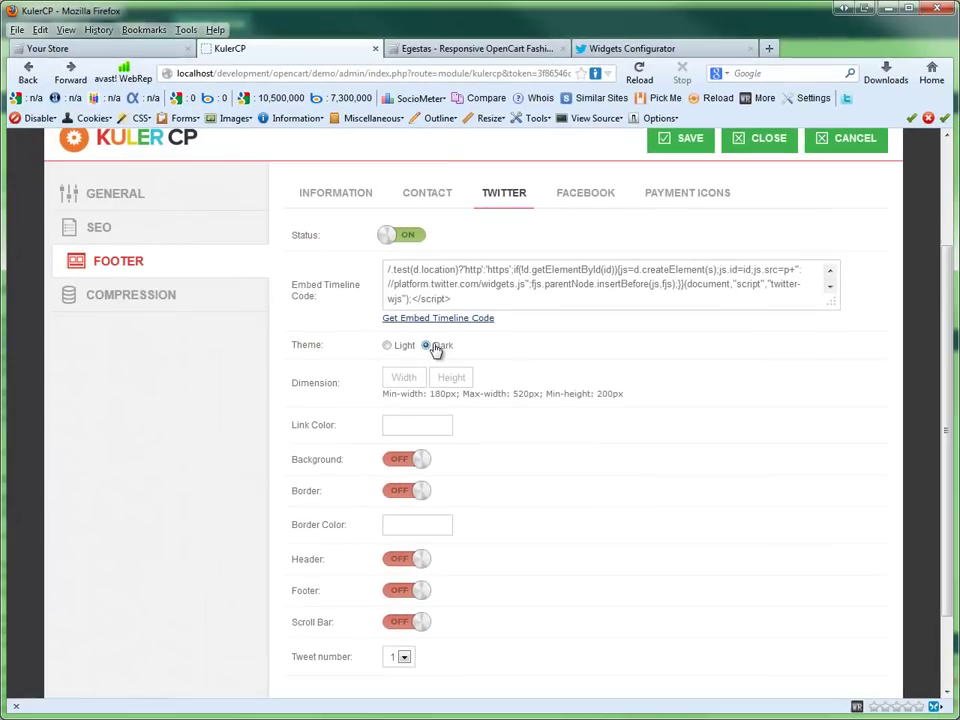
left_click(460, 48)
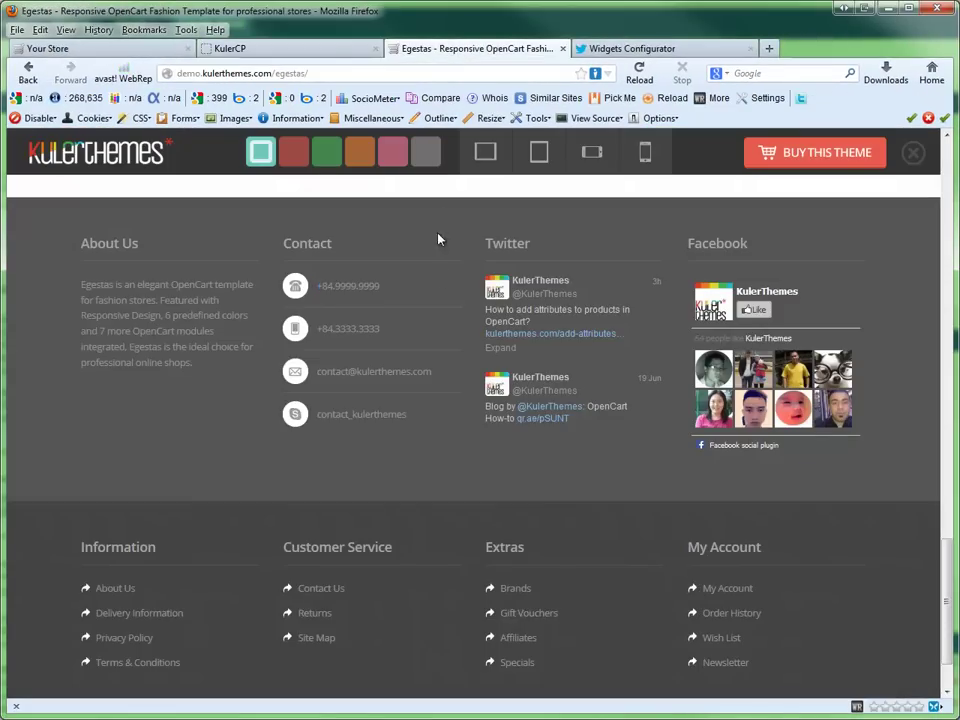
left_click(355, 48)
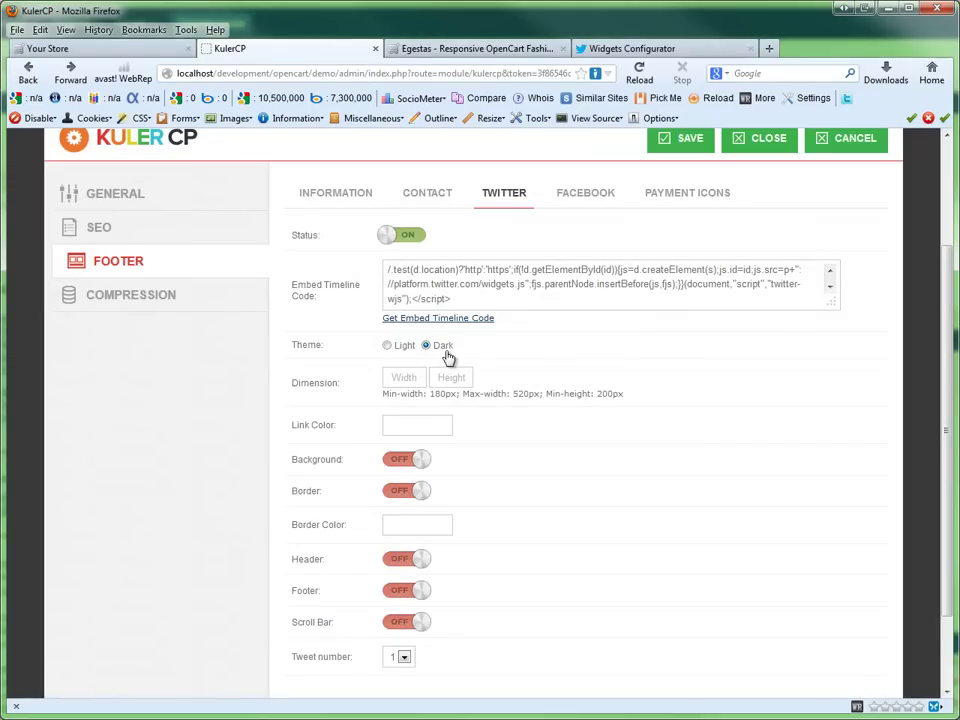
left_click(680, 142)
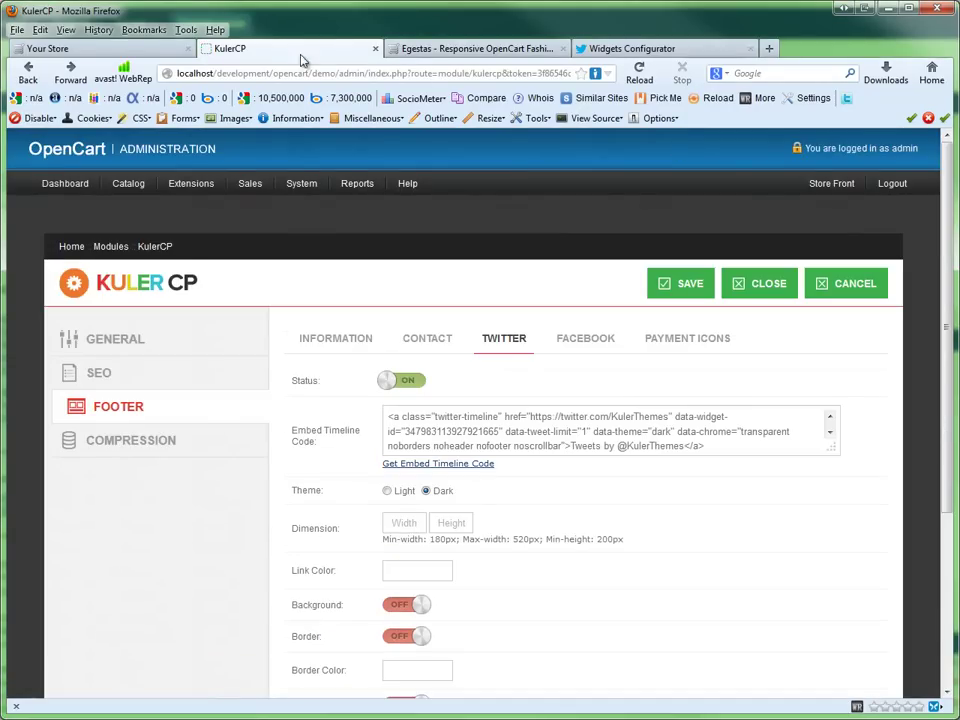
left_click(147, 48)
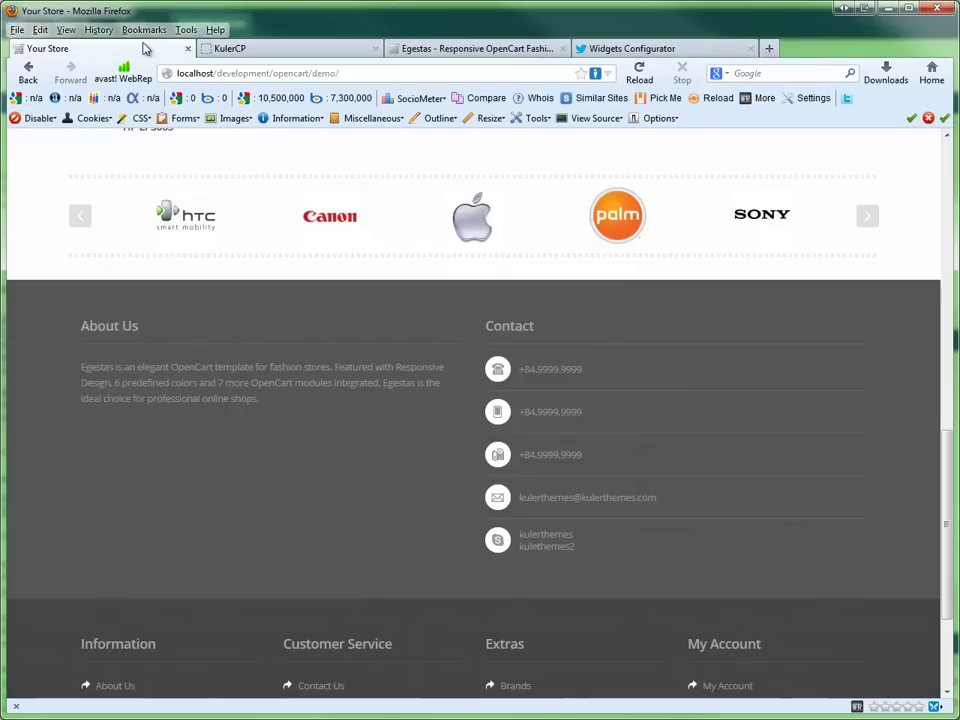
Step: Reload the storefront, then set the Twitter widget's tweet number to 2
left_click(641, 78)
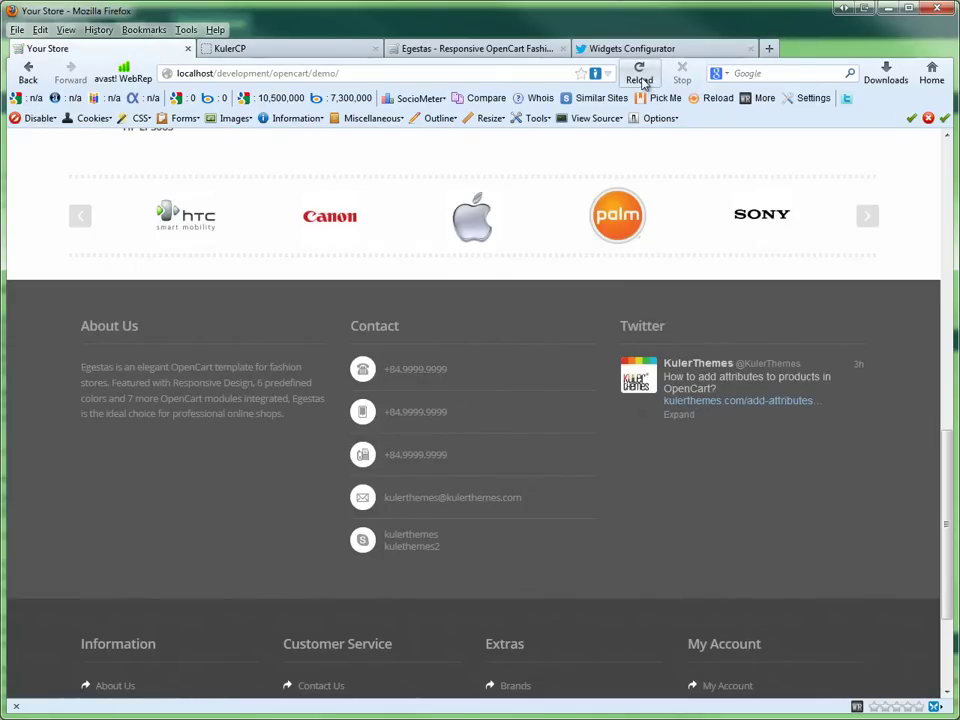
left_click(274, 50)
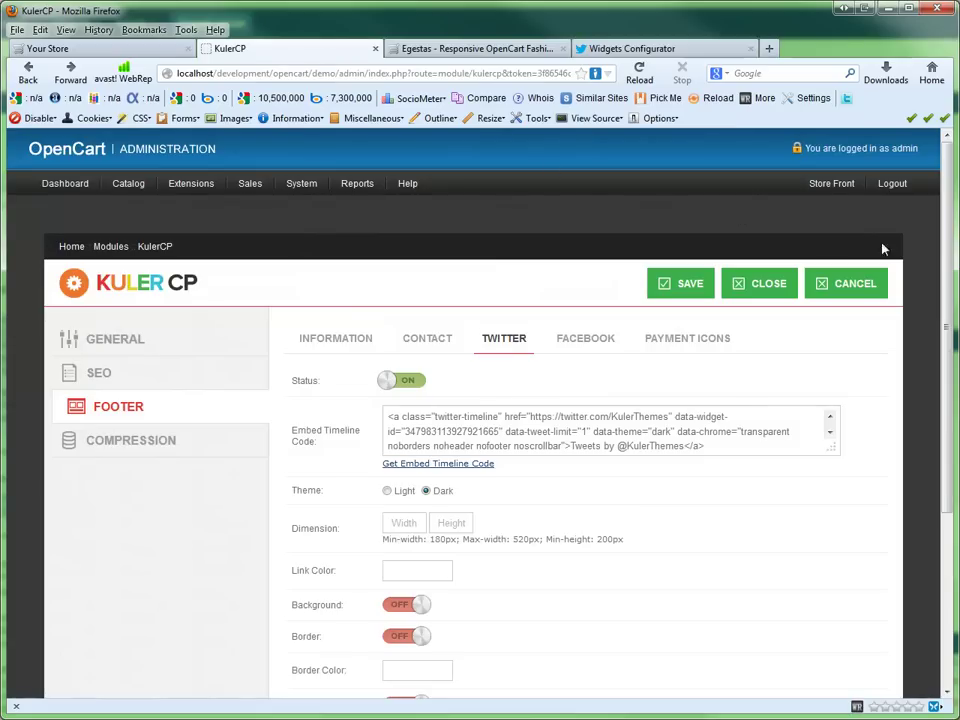
left_click_drag(942, 250, 942, 420)
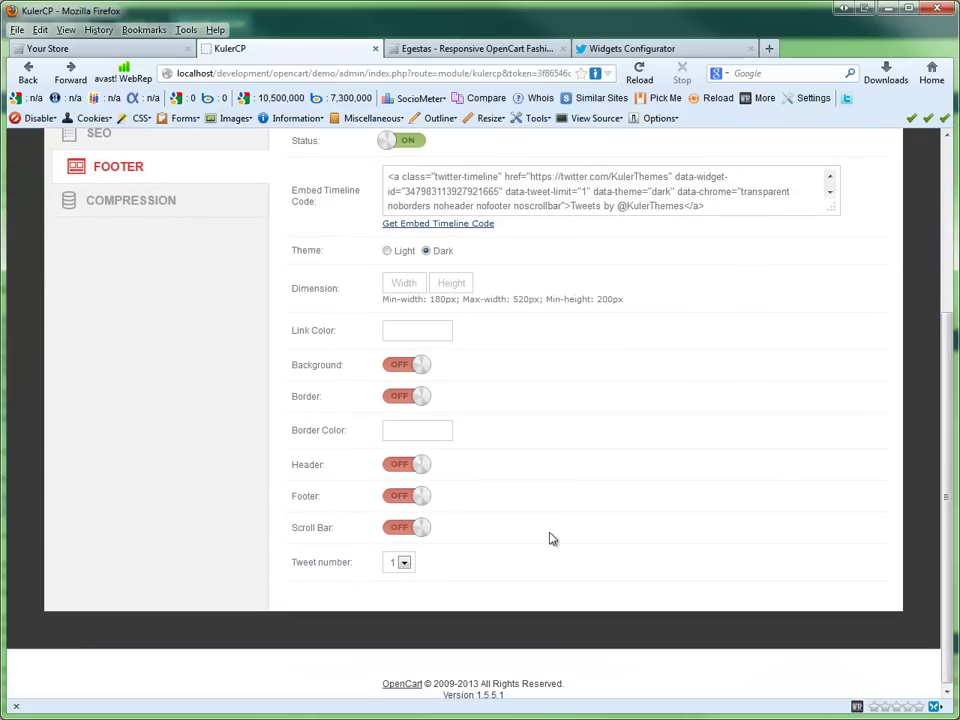
left_click(404, 566)
left_click(403, 589)
Step: Enable scroll bar, footer, header, border and background, save, and reload the storefront
left_click(405, 527)
left_click(405, 496)
left_click(407, 467)
left_click(397, 400)
left_click(406, 366)
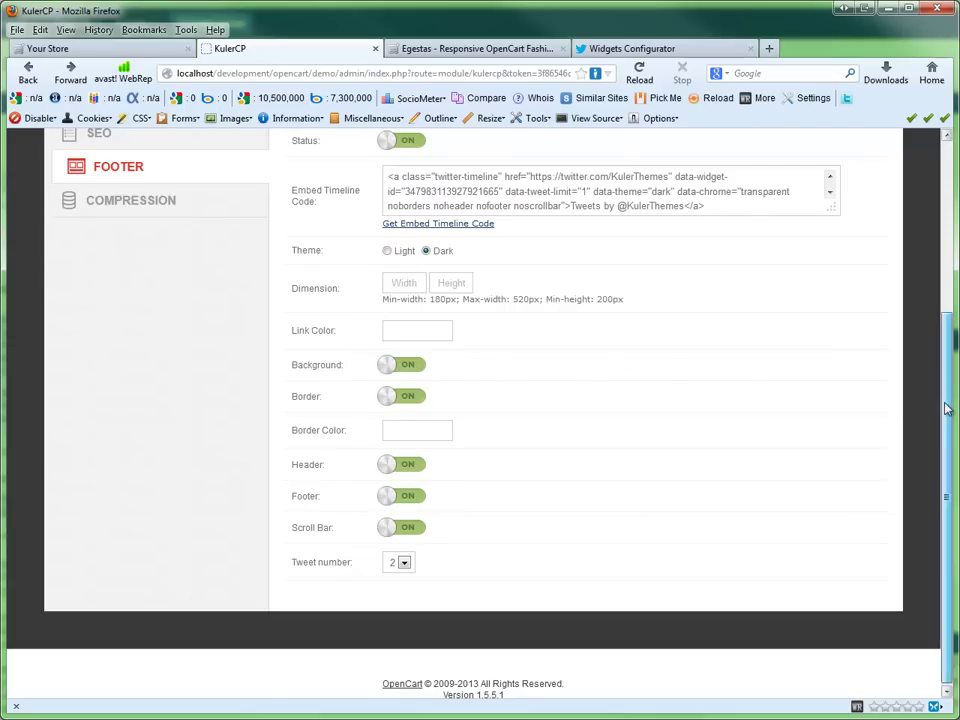
scroll(940, 410, "up", 2)
left_click(698, 141)
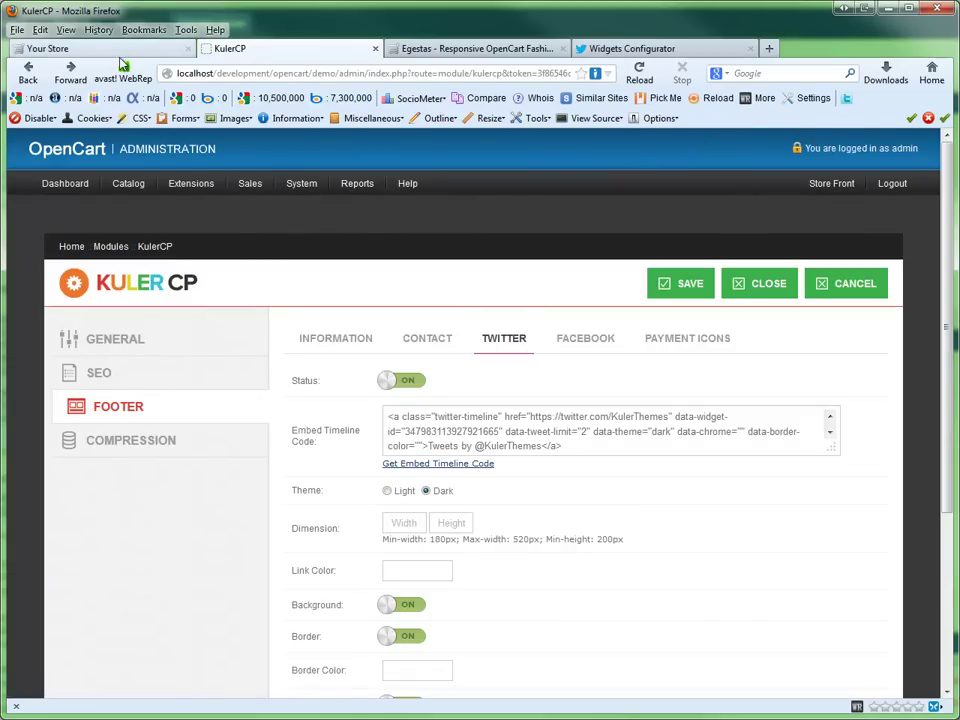
left_click(90, 48)
left_click(639, 72)
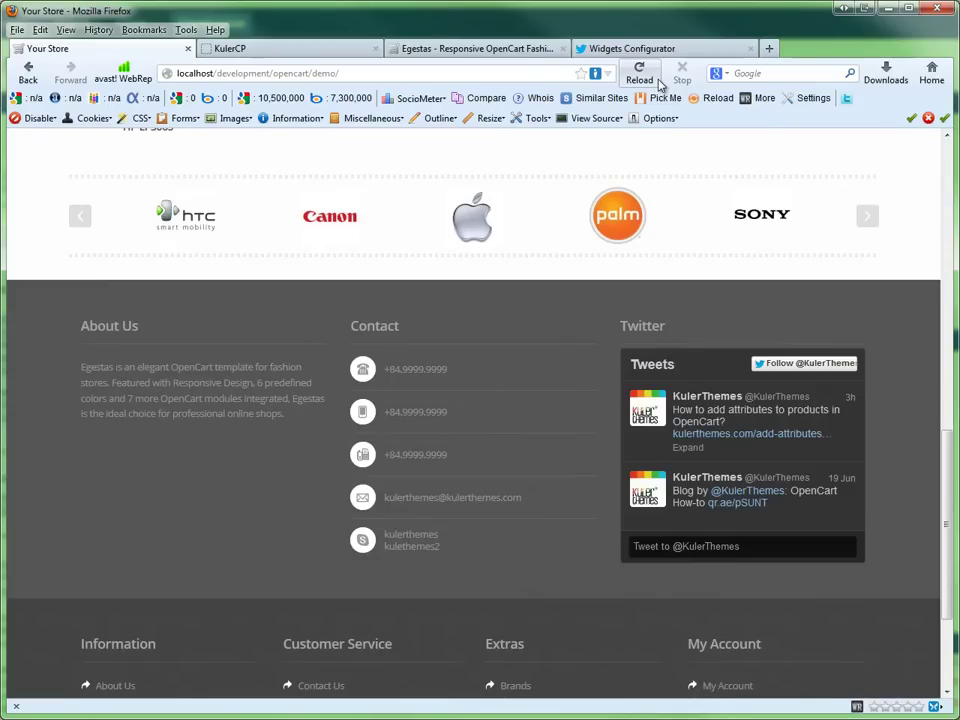
left_click(293, 50)
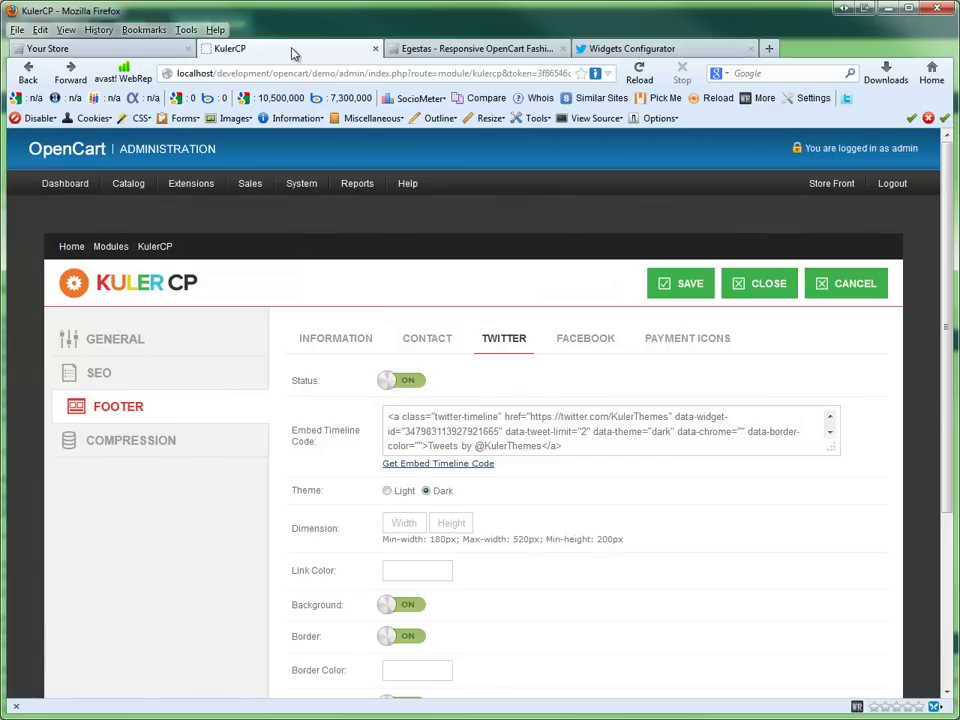
Step: Turn on the footer Facebook box, enter the store's Facebook username via autocomplete, and save
left_click(566, 338)
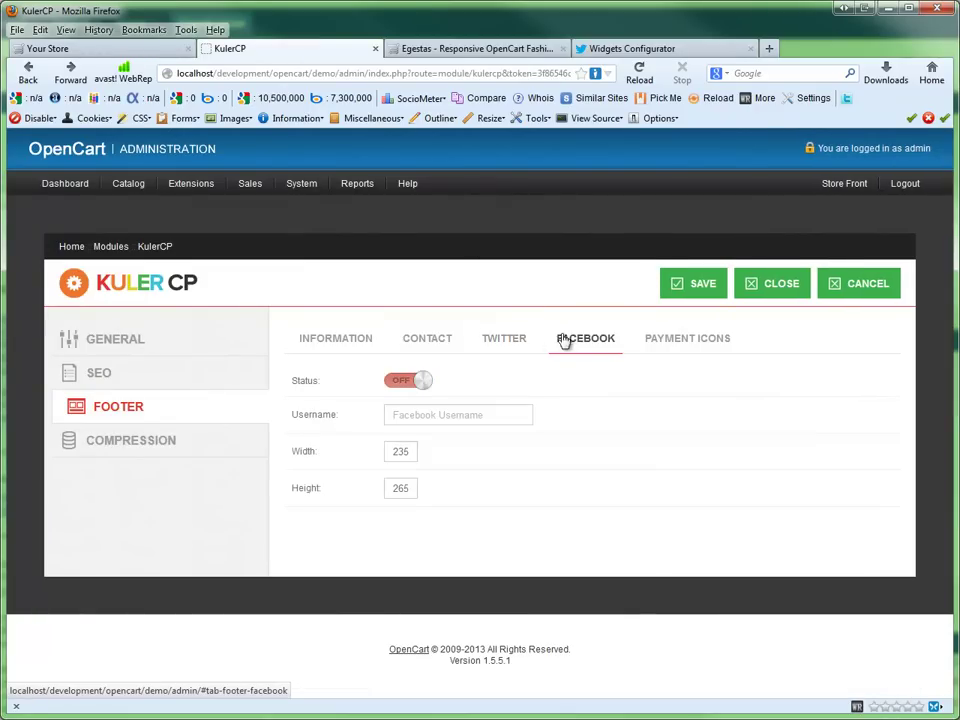
left_click(405, 385)
left_click(425, 413)
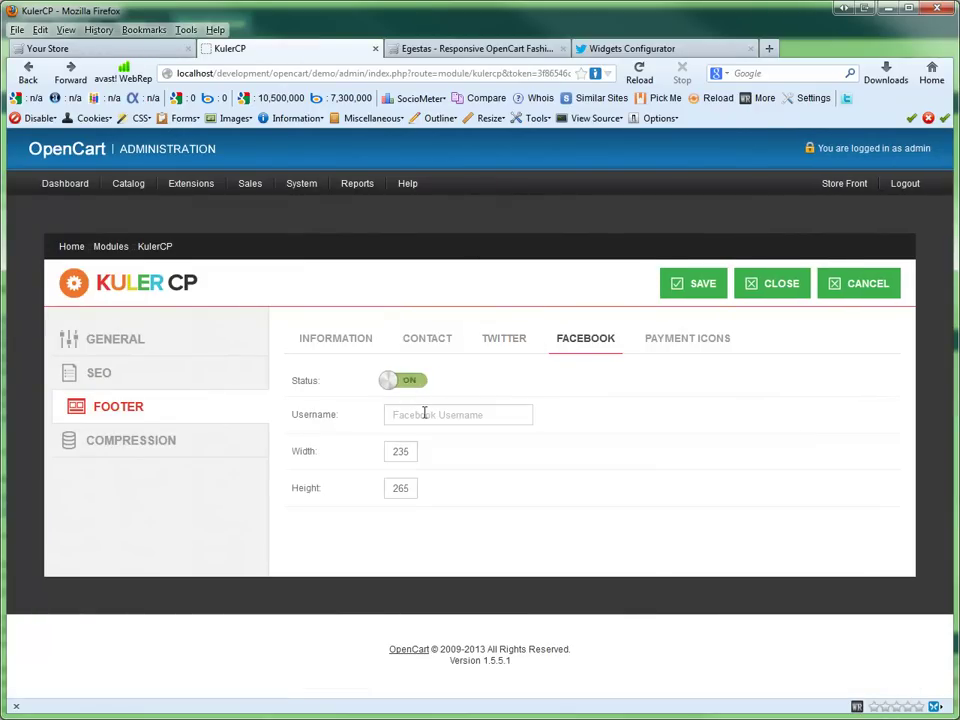
type("kuler")
key("Down")
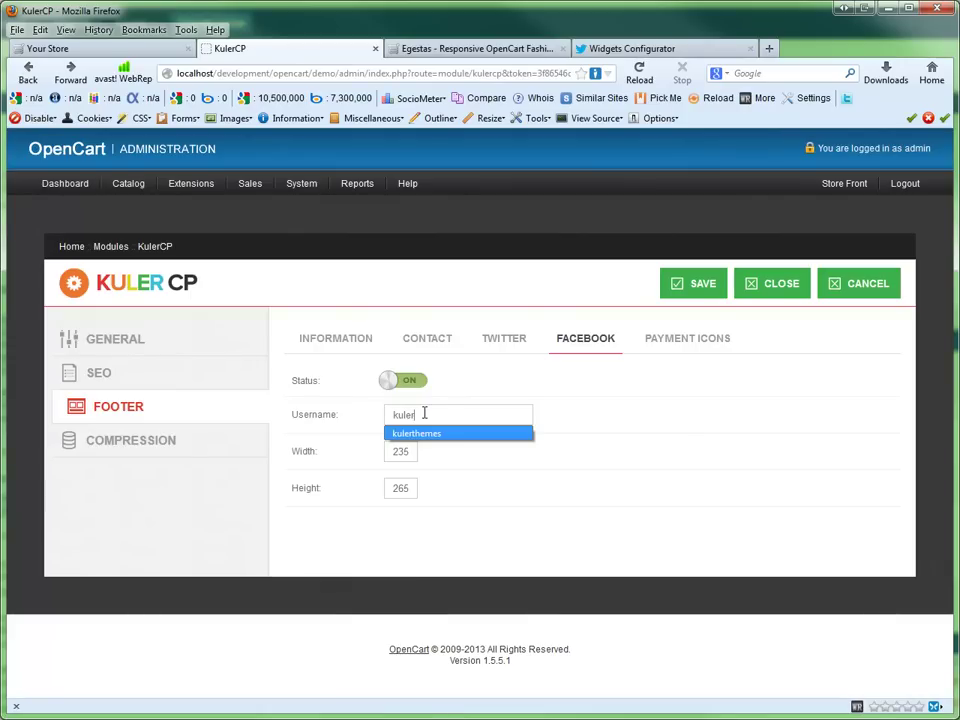
key("Return")
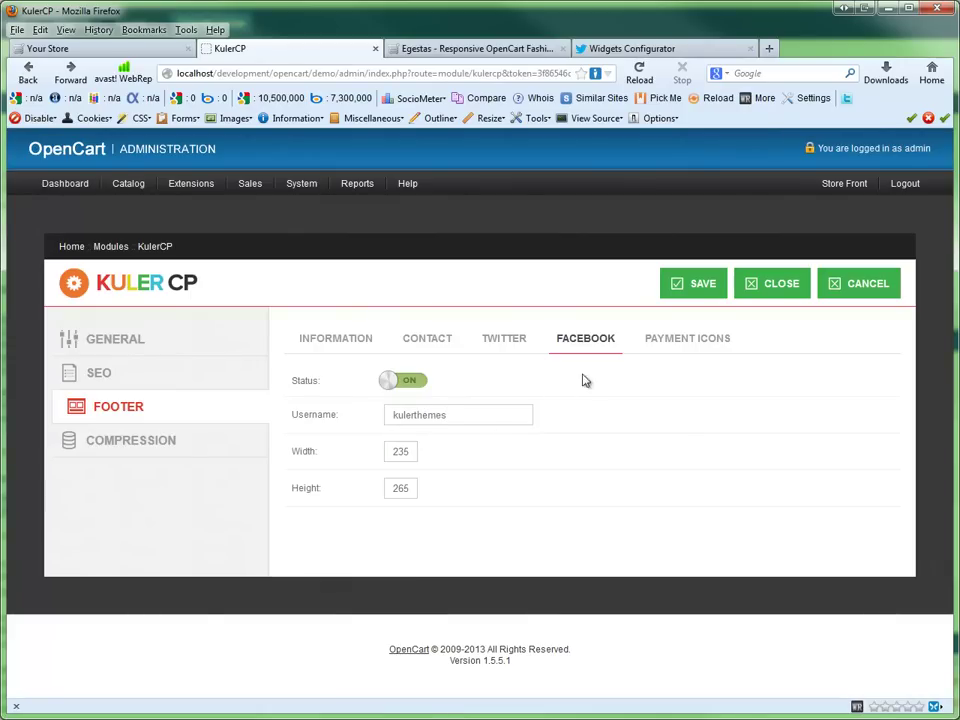
left_click(689, 293)
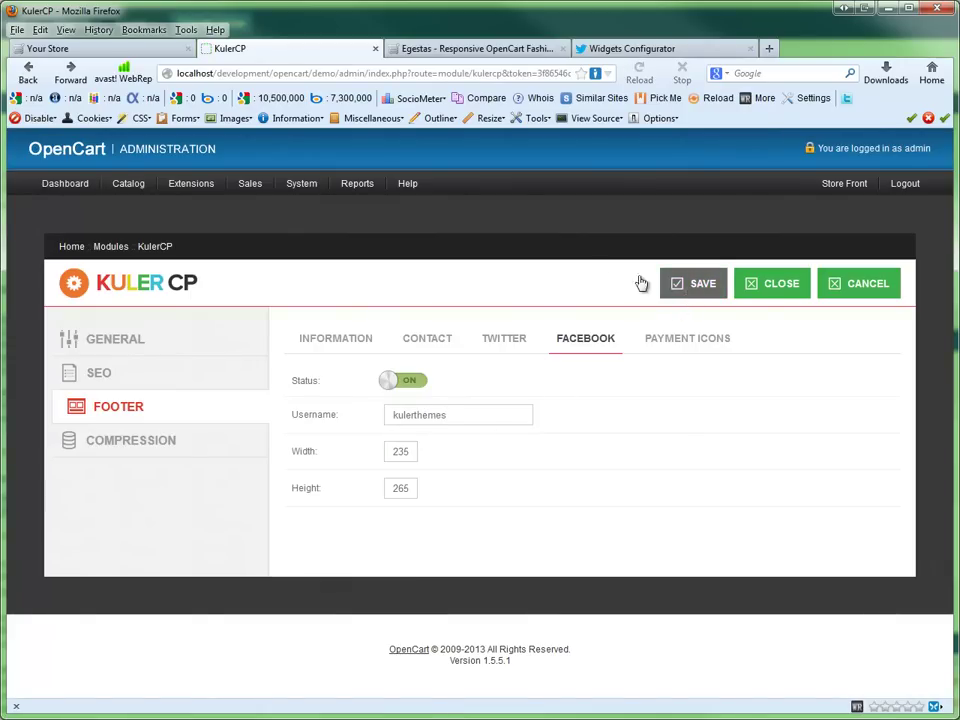
left_click(140, 50)
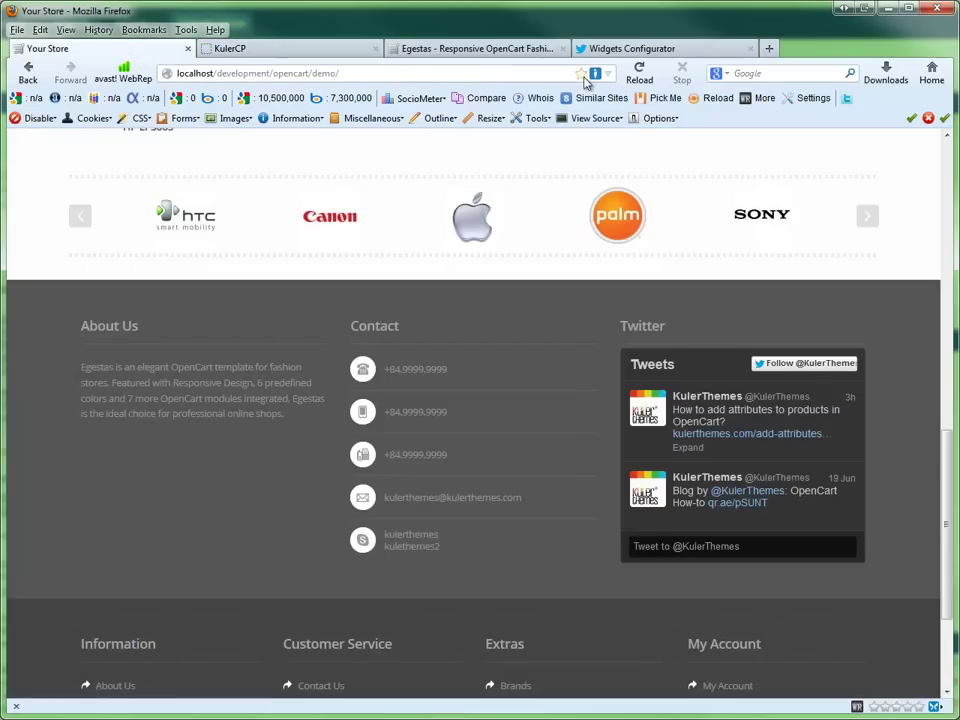
Step: Reload the storefront to see the Facebook box, then compare the demo's payment logos
left_click(634, 79)
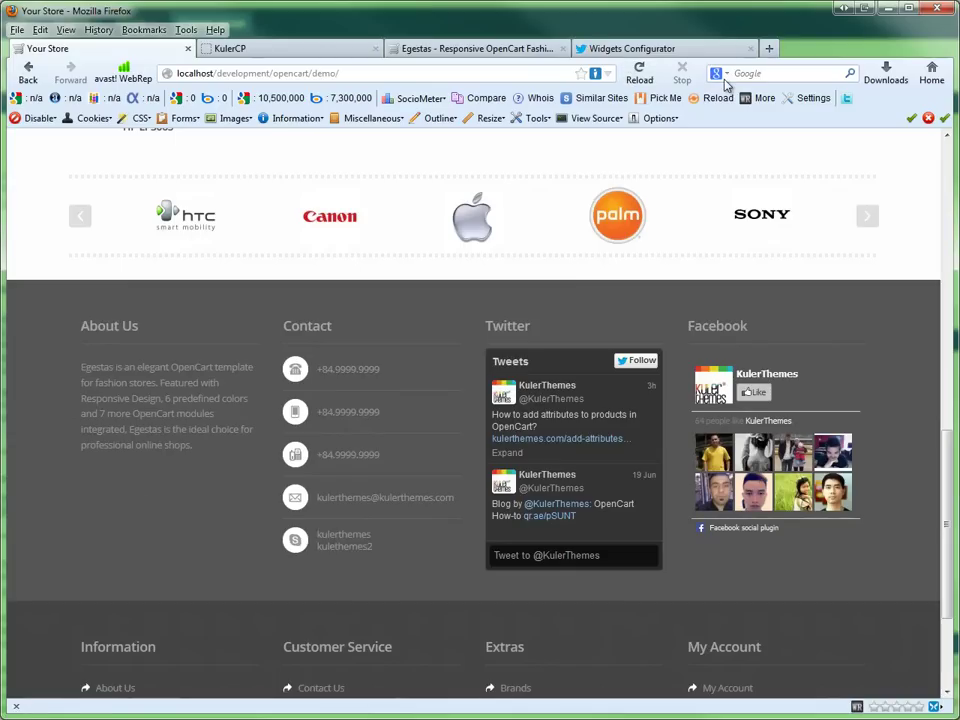
left_click(445, 50)
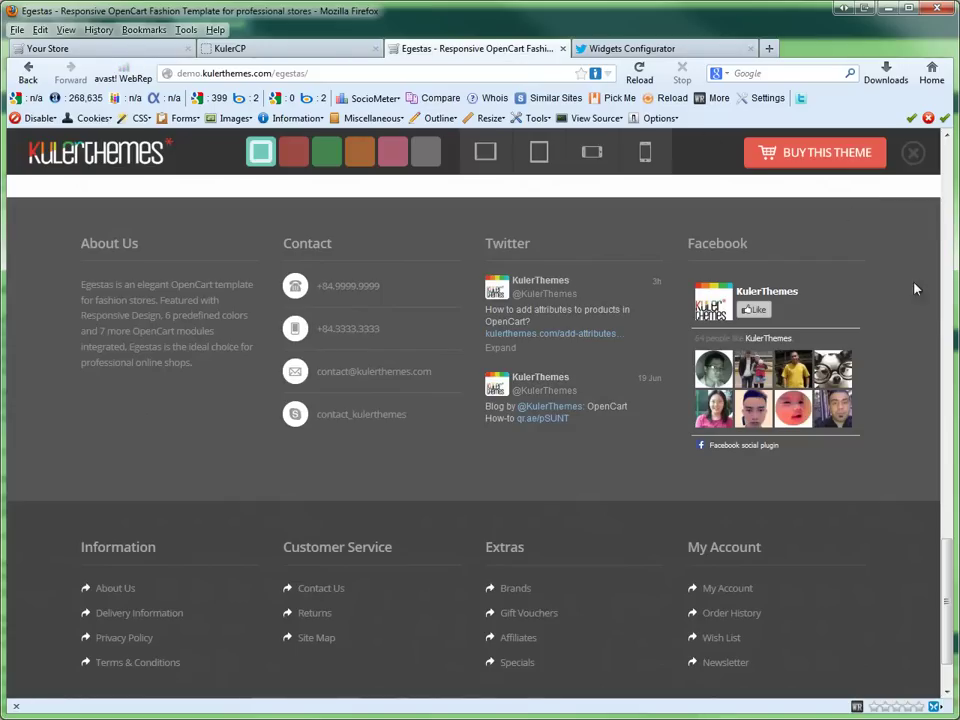
scroll(932, 530, "down", 2)
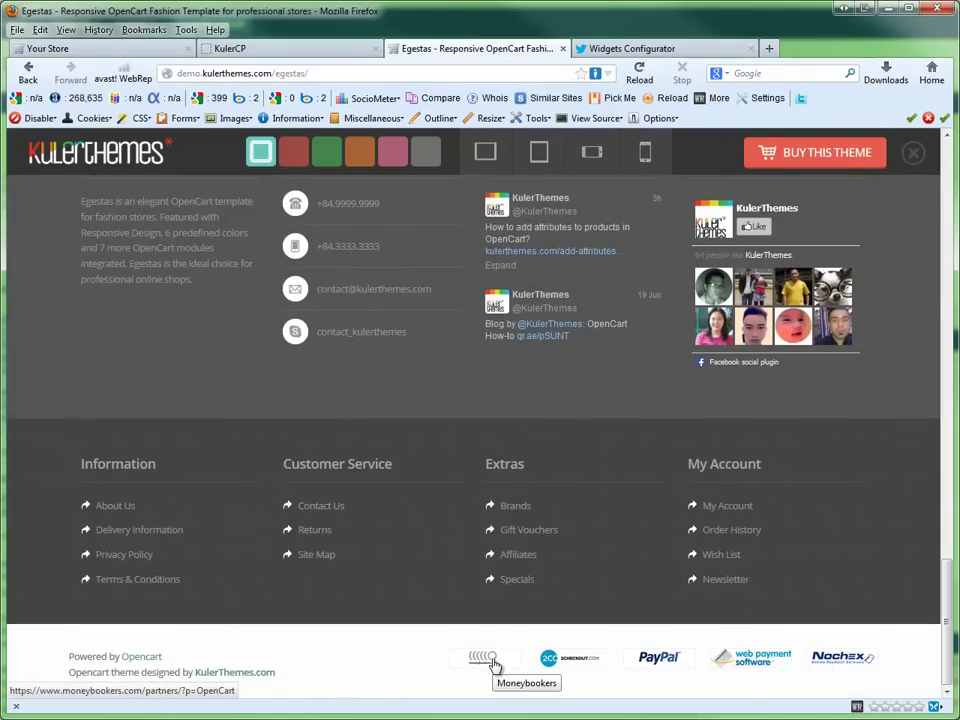
left_click(296, 52)
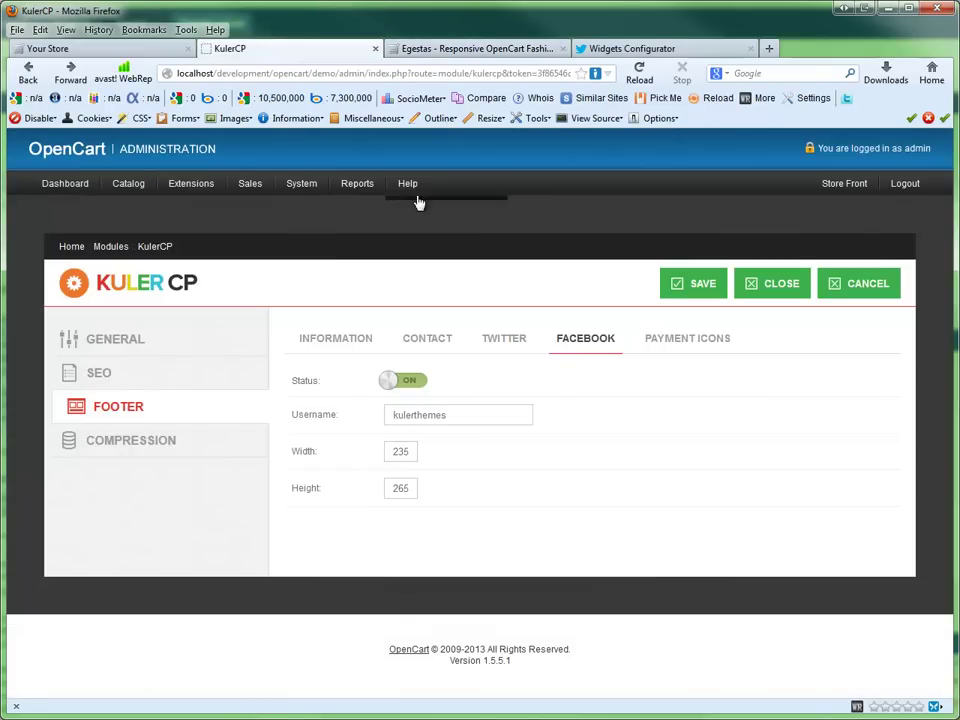
Step: Install the Web Payment Software and 2Checkout payment methods from the Payments extension list
left_click(692, 345)
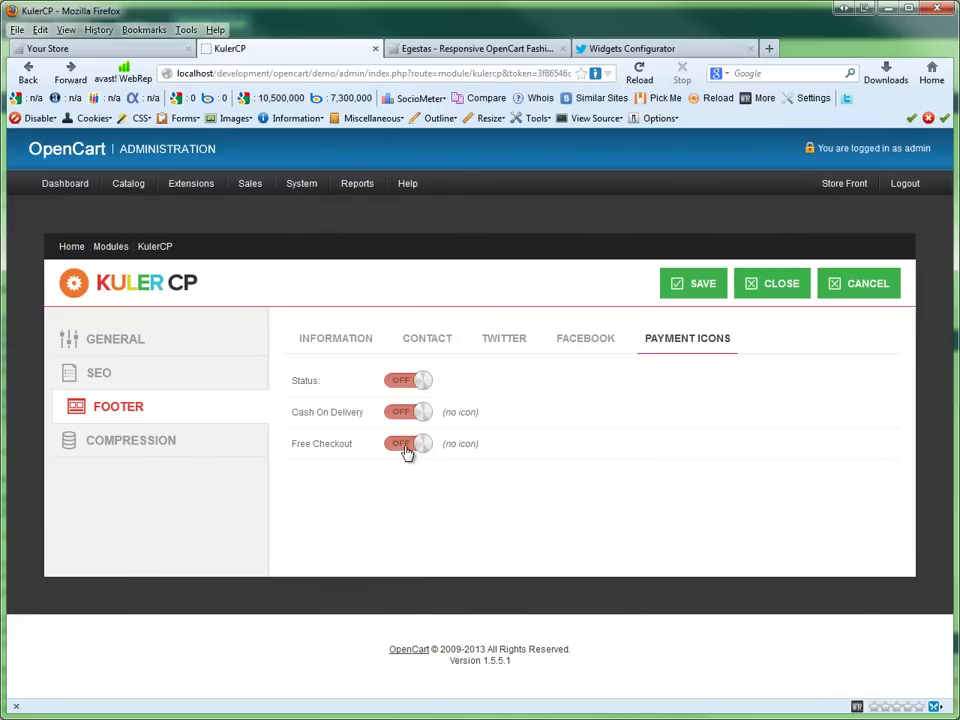
mouse_move(202, 192)
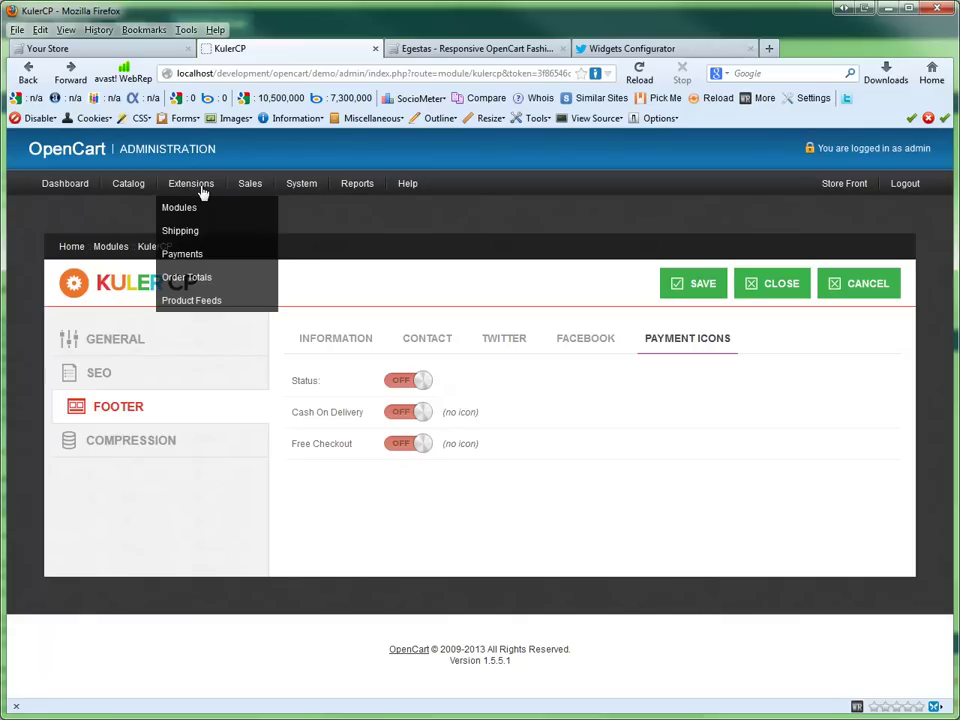
left_click(197, 253)
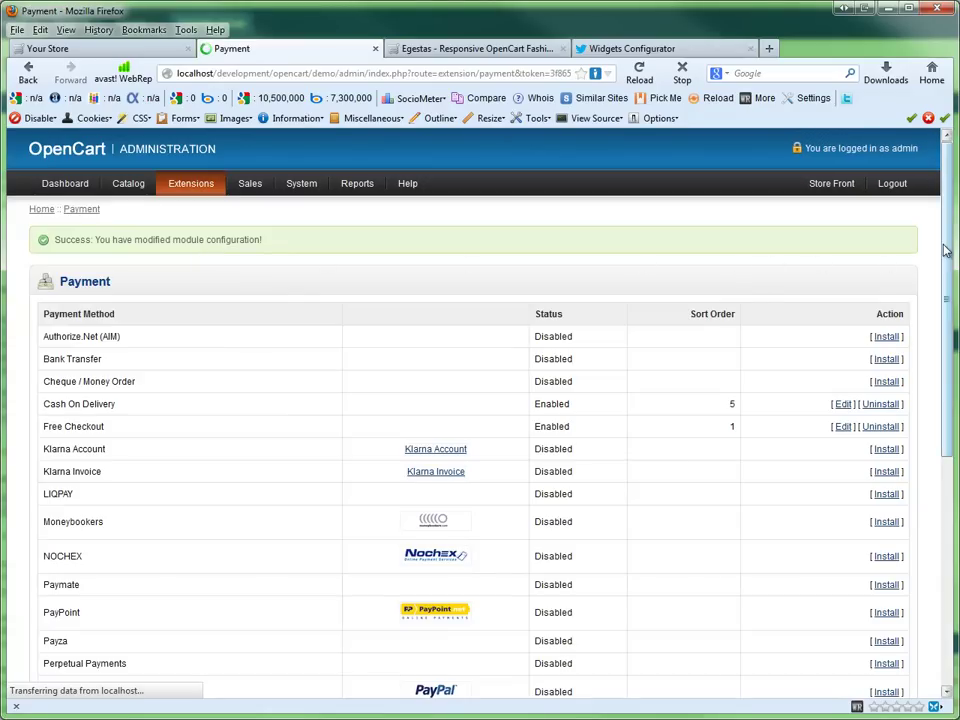
scroll(941, 312, "down", 2)
left_click_drag(941, 312, 926, 454)
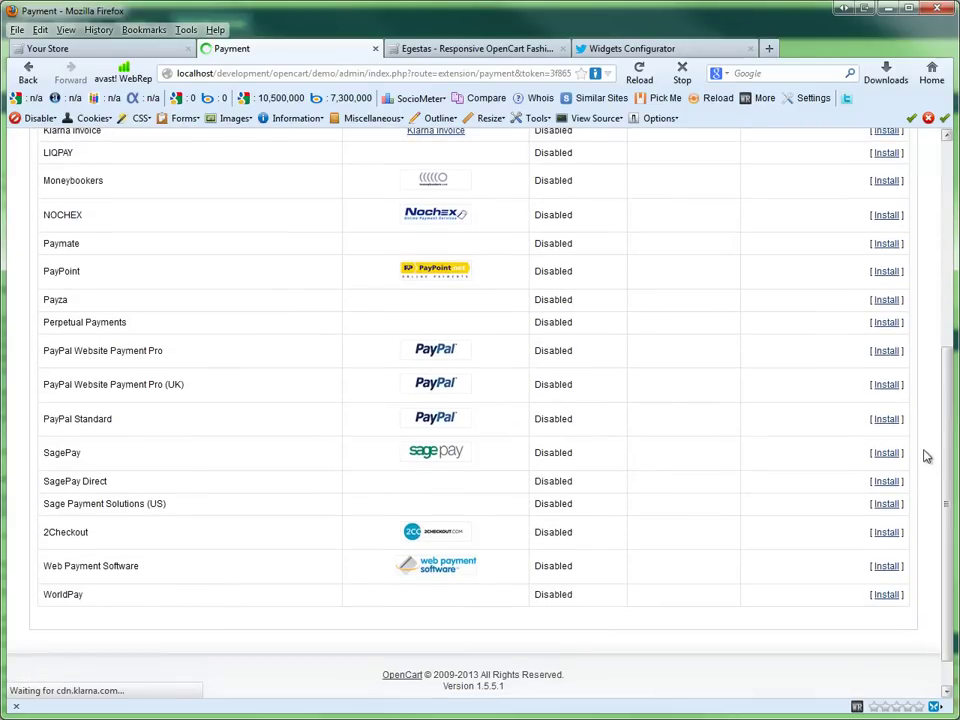
left_click(886, 567)
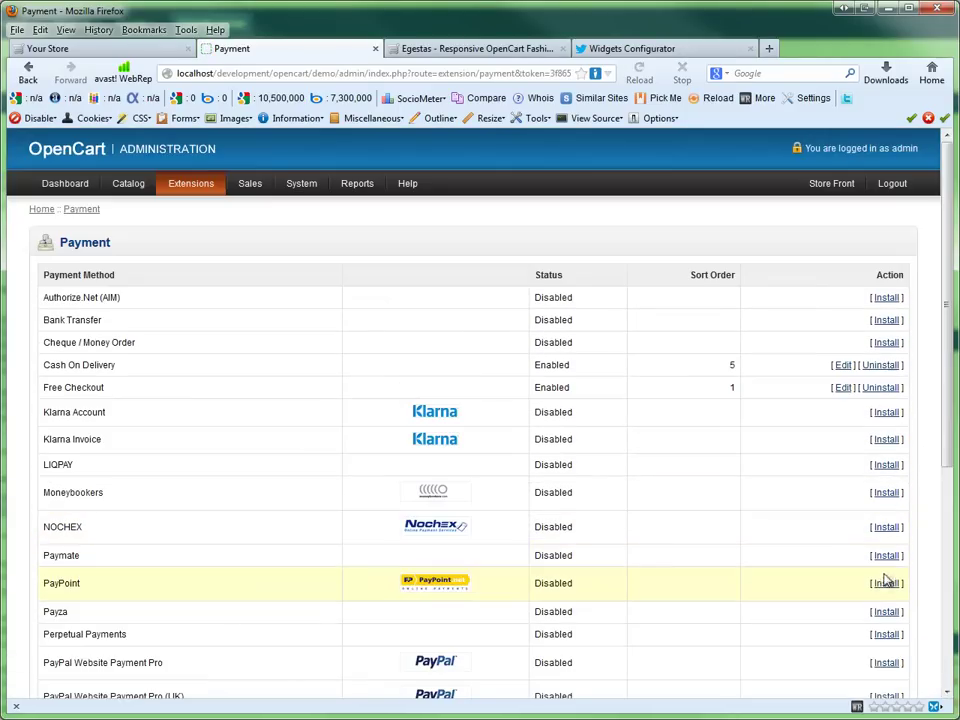
scroll(938, 440, "down", 6)
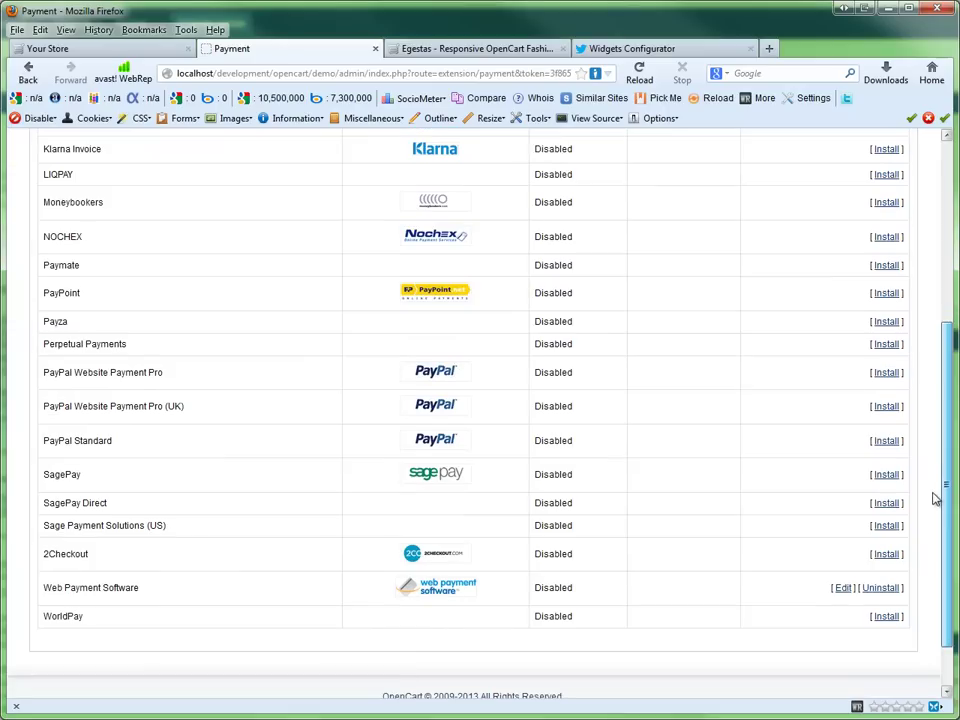
left_click(884, 556)
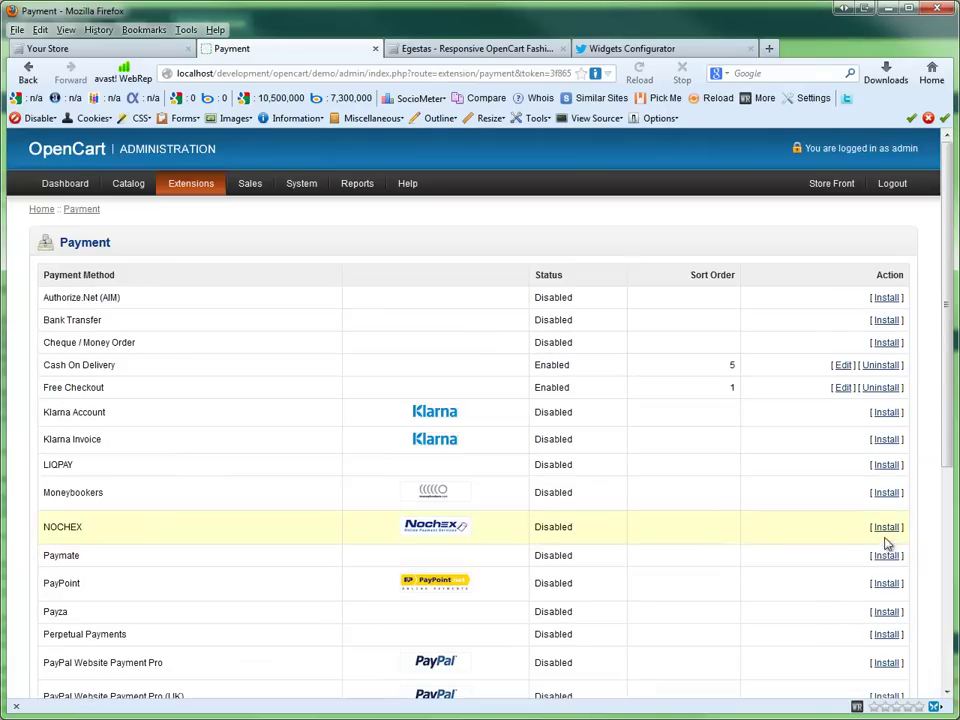
Step: Install Klarna Invoice, Moneybookers and NOCHEX, then go to the module list
left_click(884, 441)
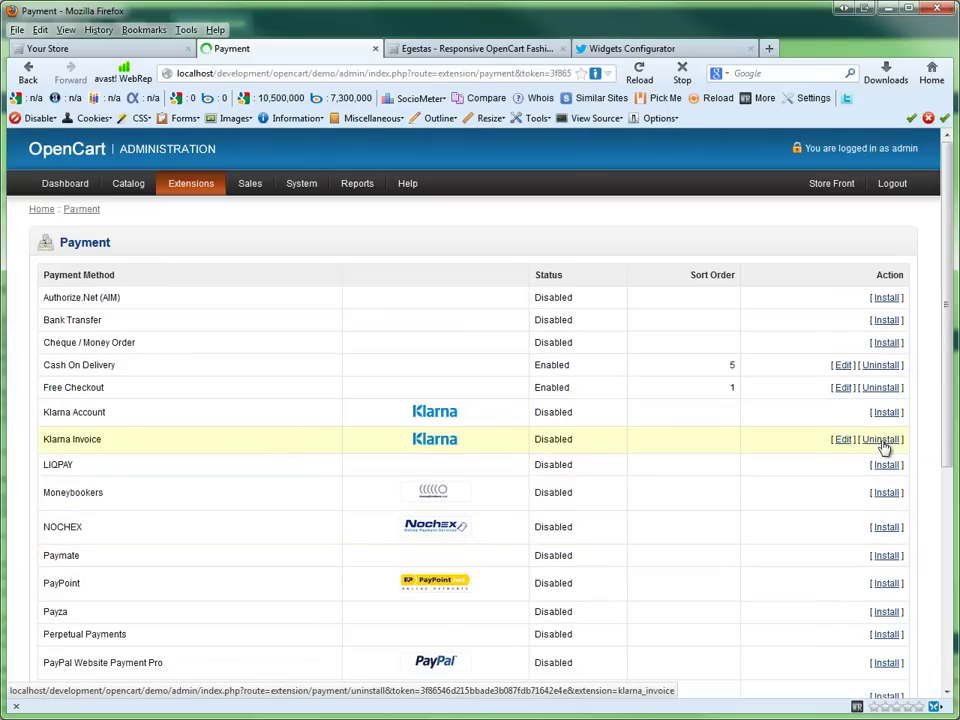
left_click(886, 494)
left_click(887, 528)
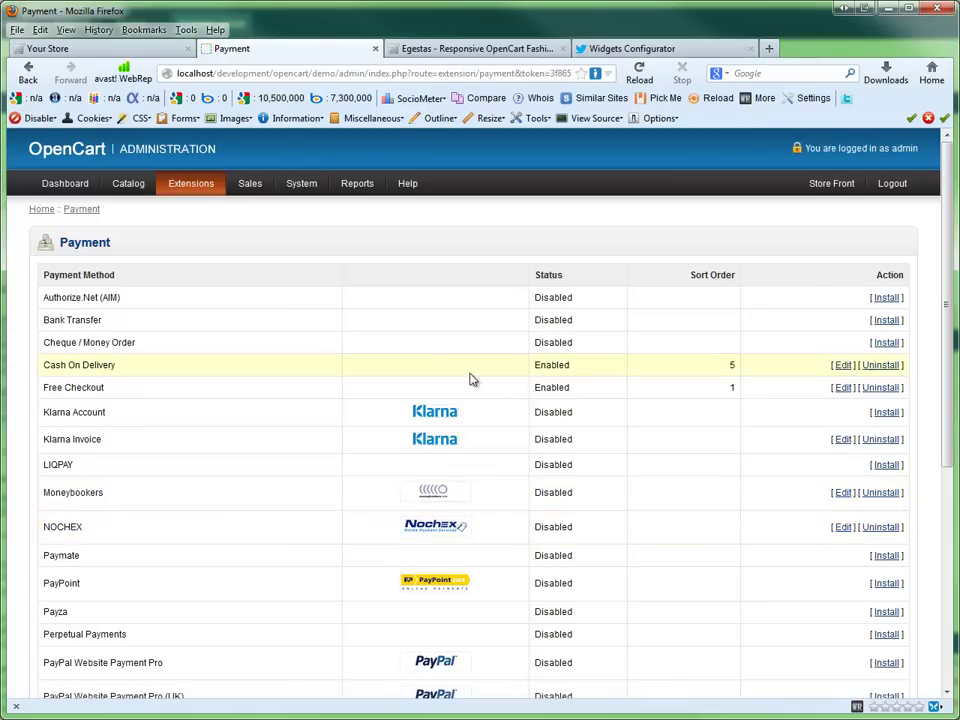
mouse_move(190, 187)
left_click(182, 208)
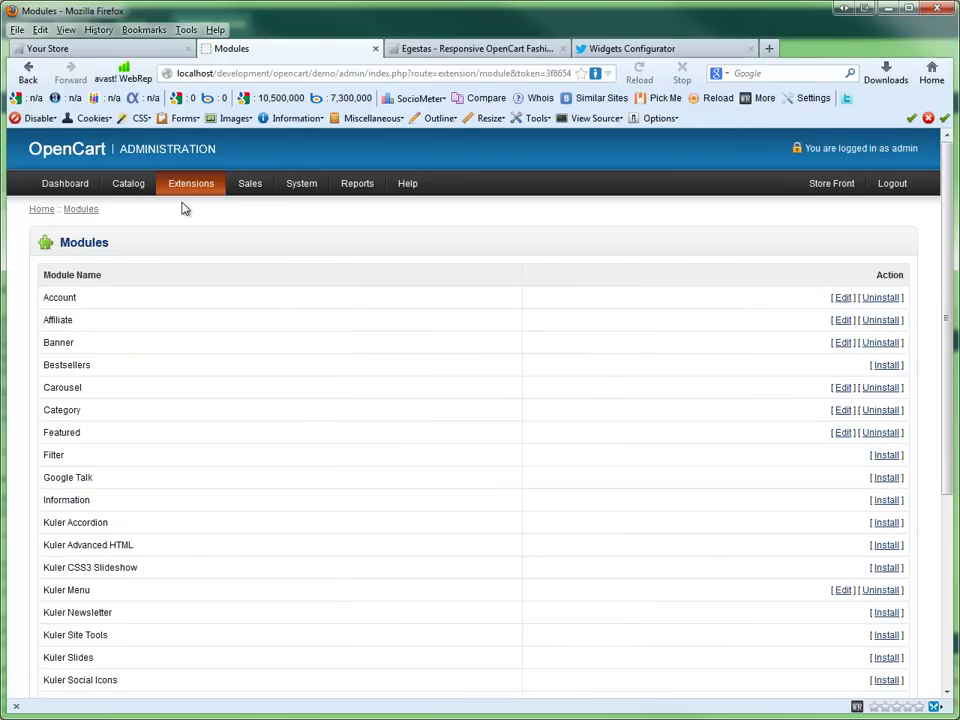
left_click_drag(946, 372, 940, 515)
Step: Switch on the footer Payment Icons status in KulerCP's Footer settings
left_click(843, 490)
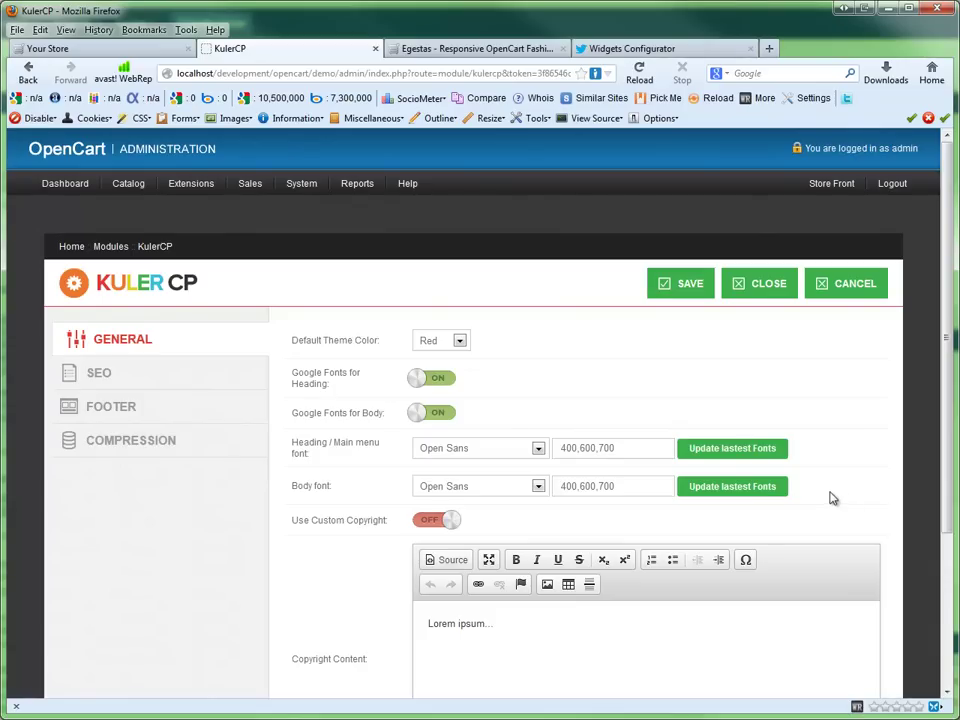
left_click(131, 405)
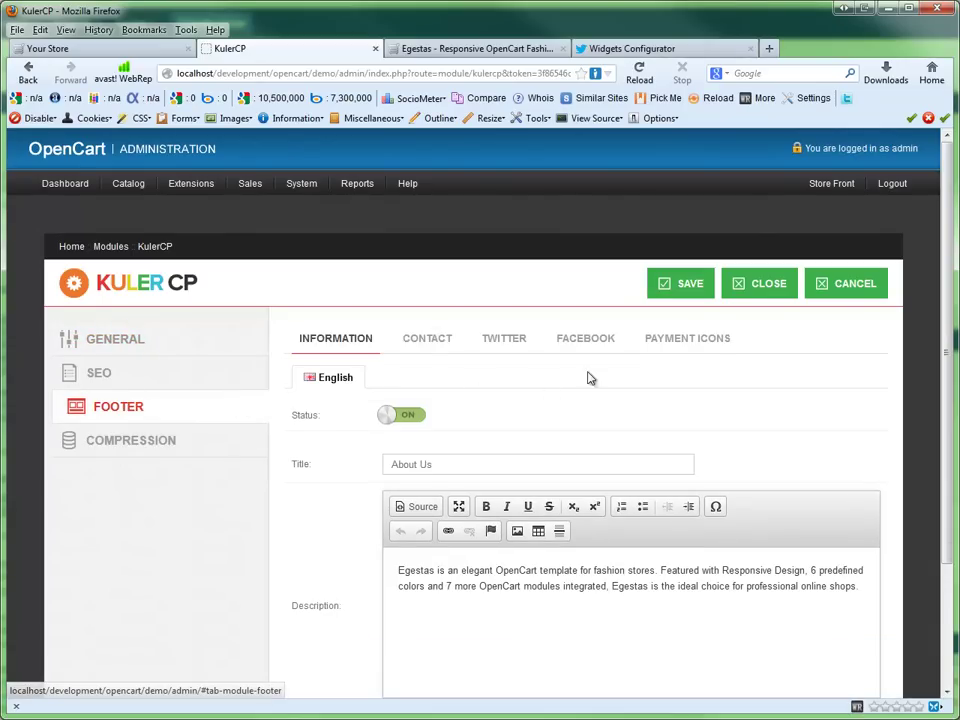
left_click(705, 344)
scroll(945, 396, "down", 1)
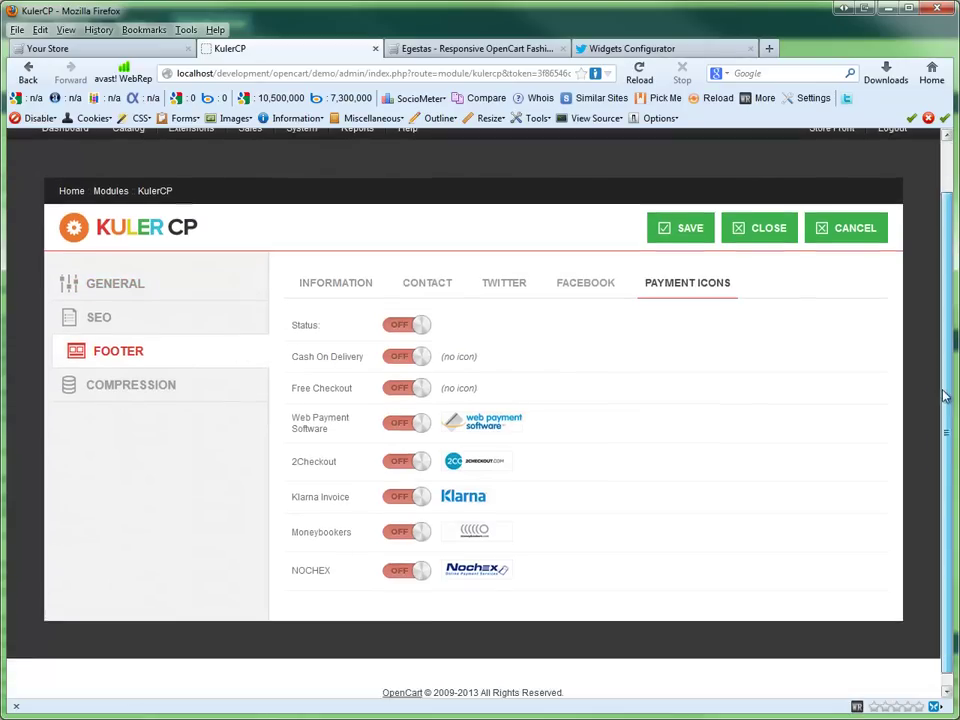
scroll(945, 396, "down", 1)
left_click(418, 318)
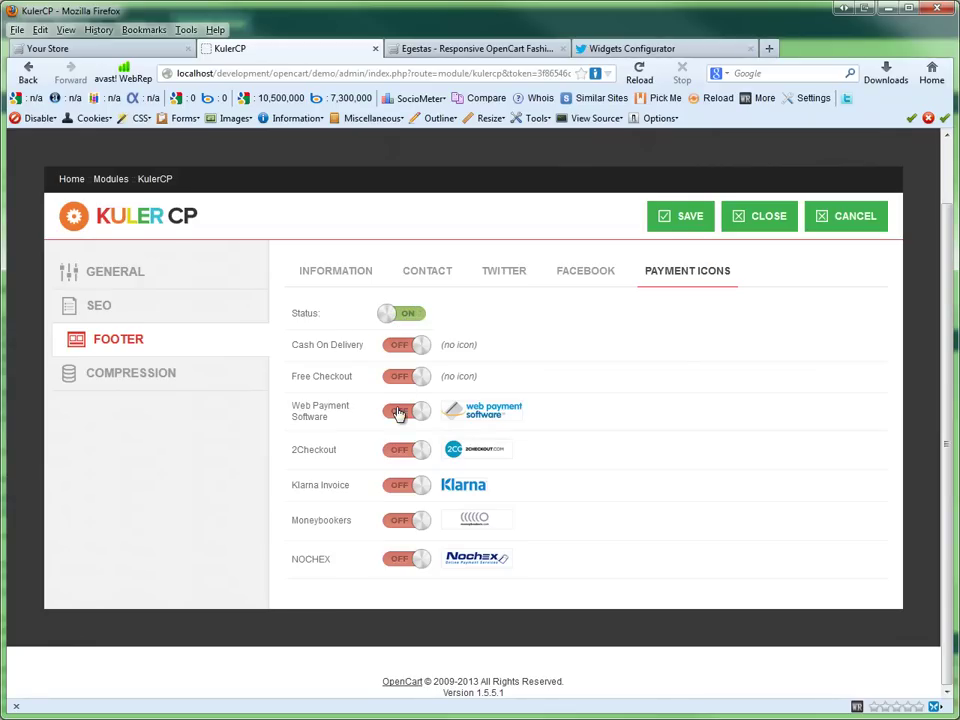
Step: Enable Web Payment Software, 2Checkout, Klarna Invoice, Moneybookers and NOCHEX icons and save
left_click(399, 412)
left_click(402, 449)
left_click(401, 484)
left_click(401, 522)
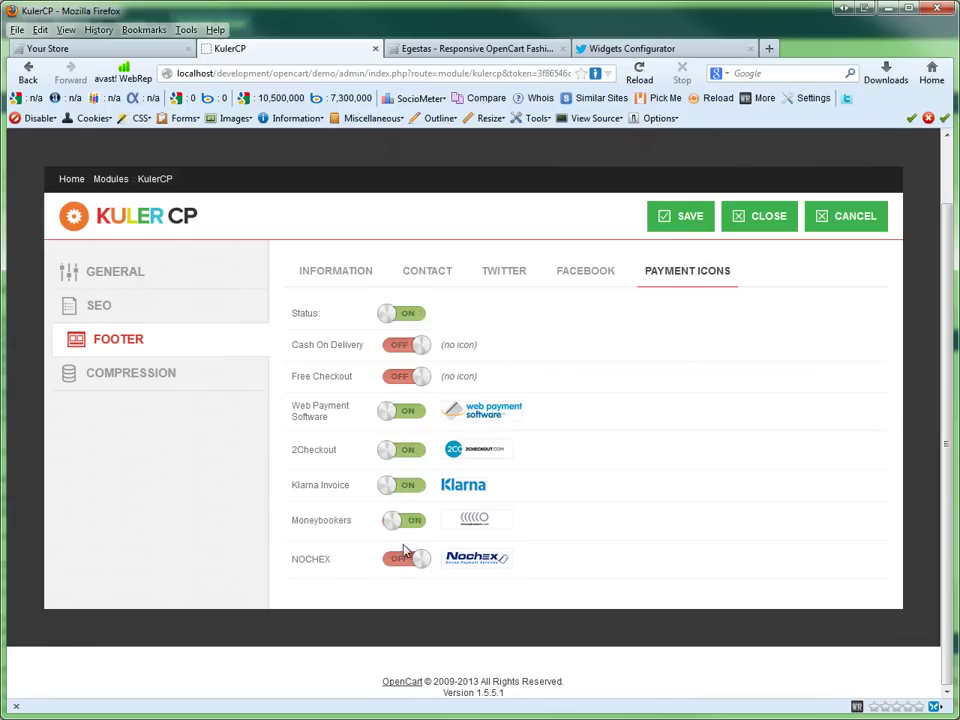
left_click(402, 561)
left_click(670, 226)
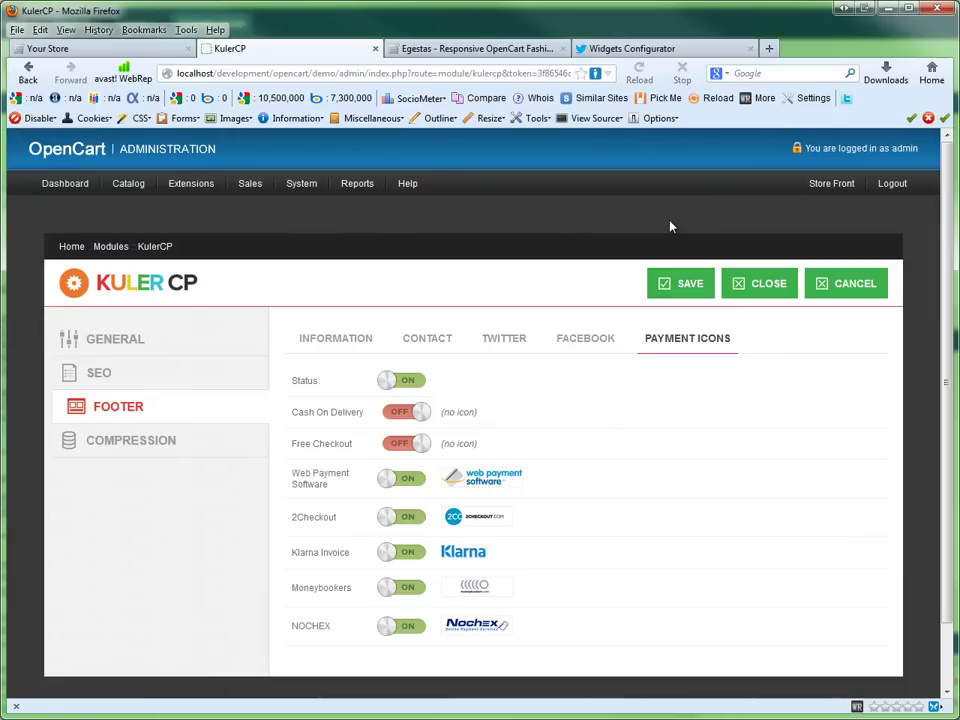
left_click(118, 50)
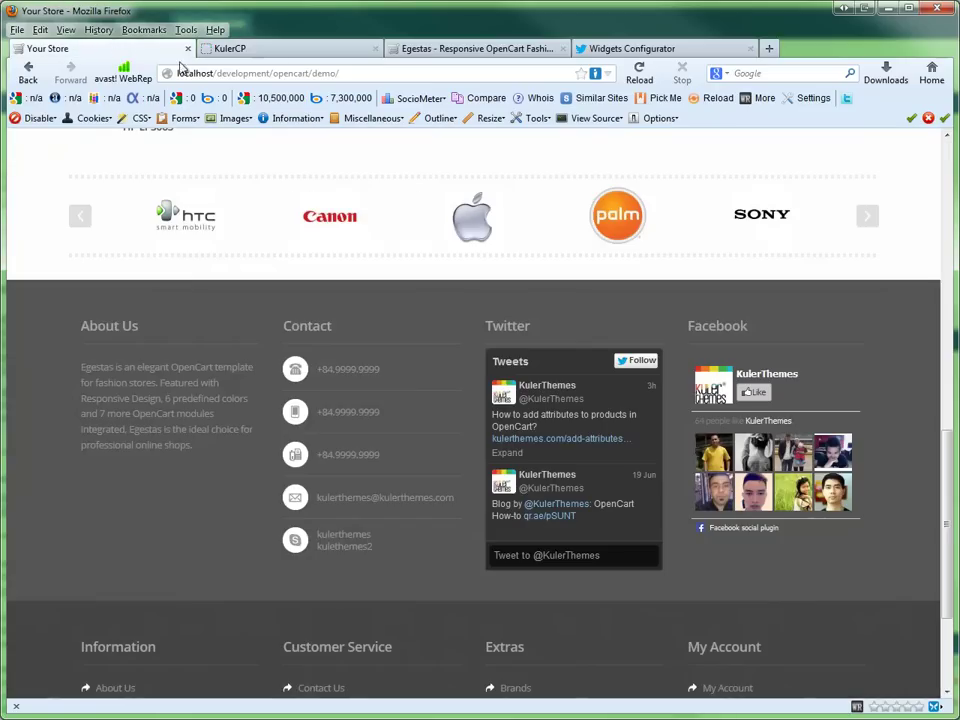
Step: Reload the storefront, check the five new payment logos in the footer, and return to KulerCP
left_click(639, 72)
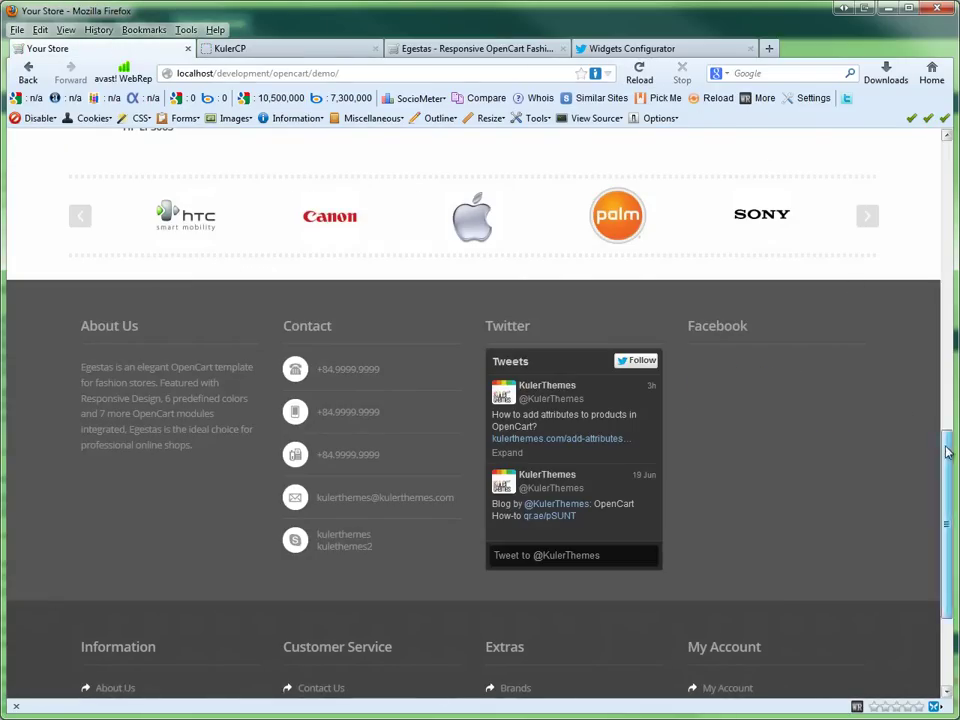
left_click_drag(948, 452, 943, 561)
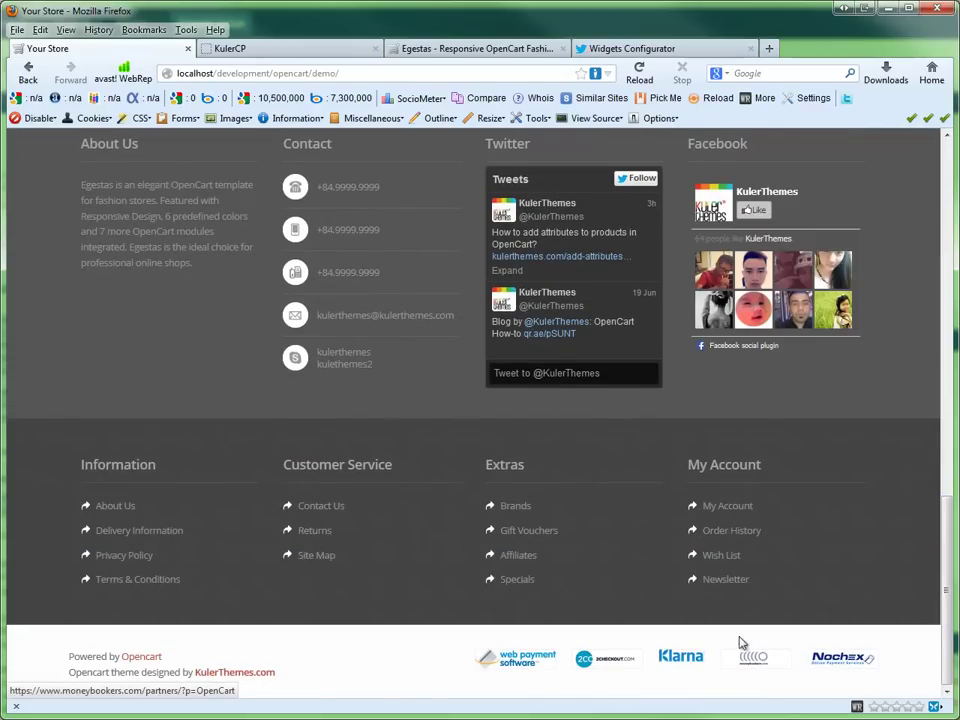
left_click(321, 47)
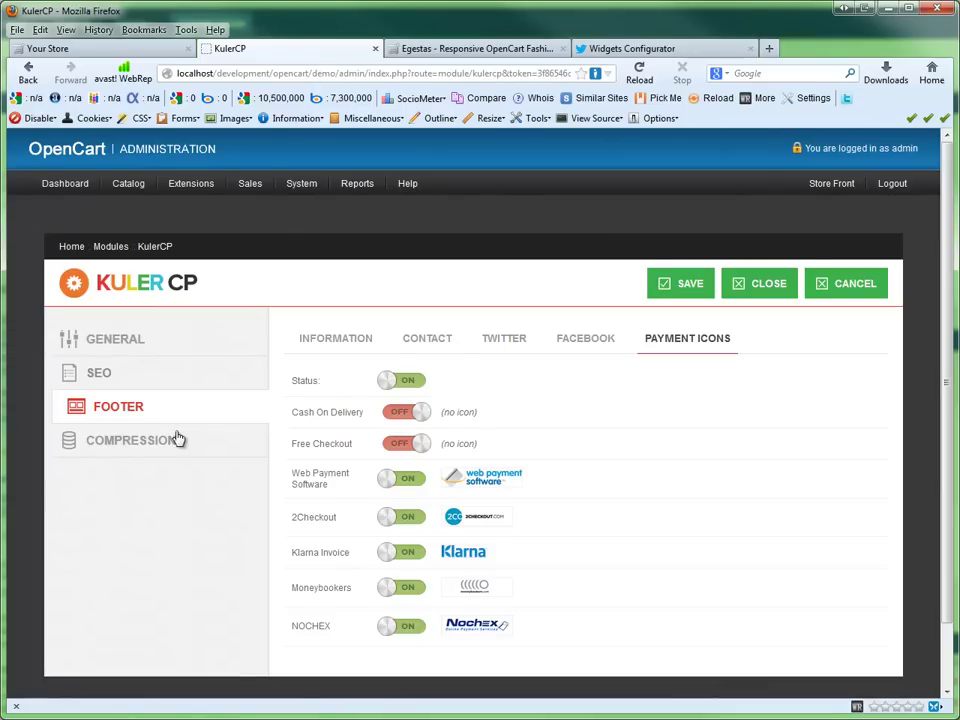
Step: Compress only theme styles and theme scripts, not all styles and scripts, save, and reload the store
left_click(178, 440)
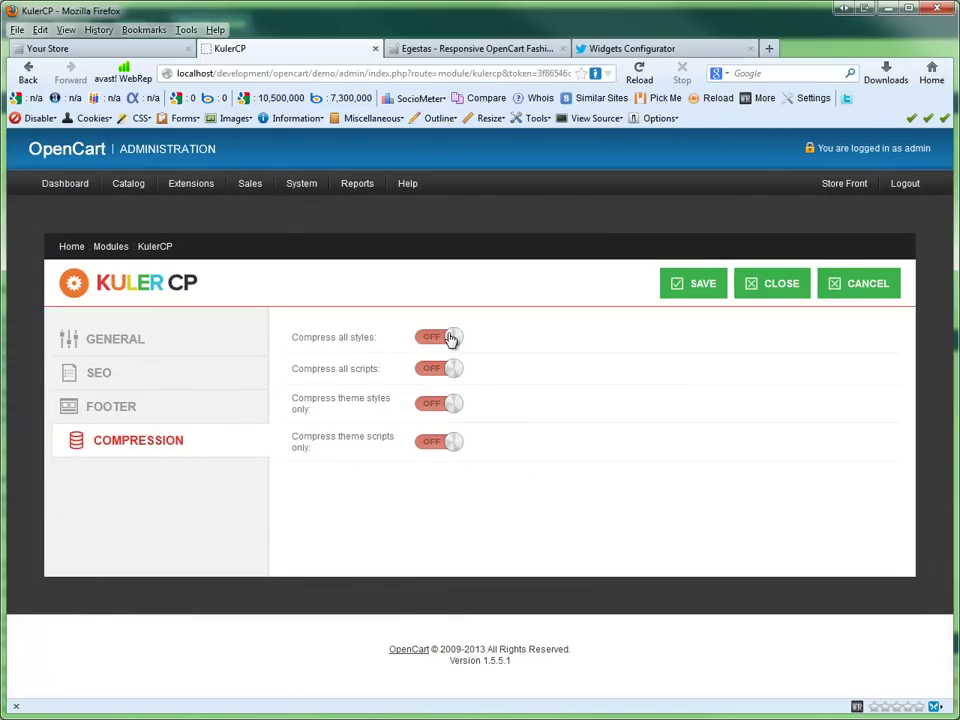
left_click(450, 339)
left_click(449, 369)
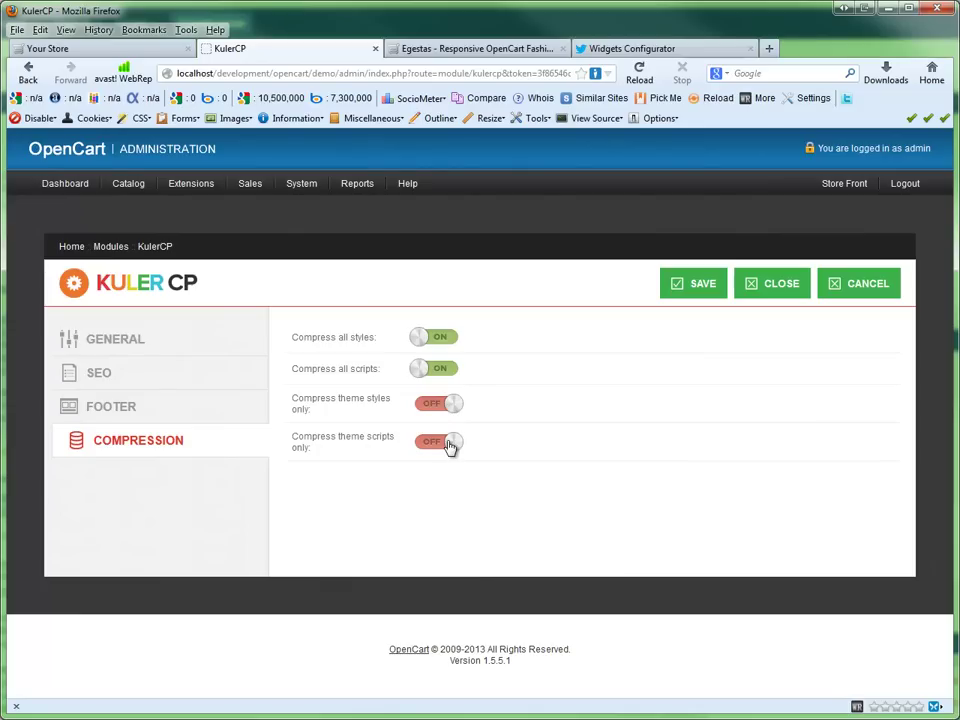
left_click(449, 446)
left_click(436, 402)
left_click(439, 367)
left_click(446, 341)
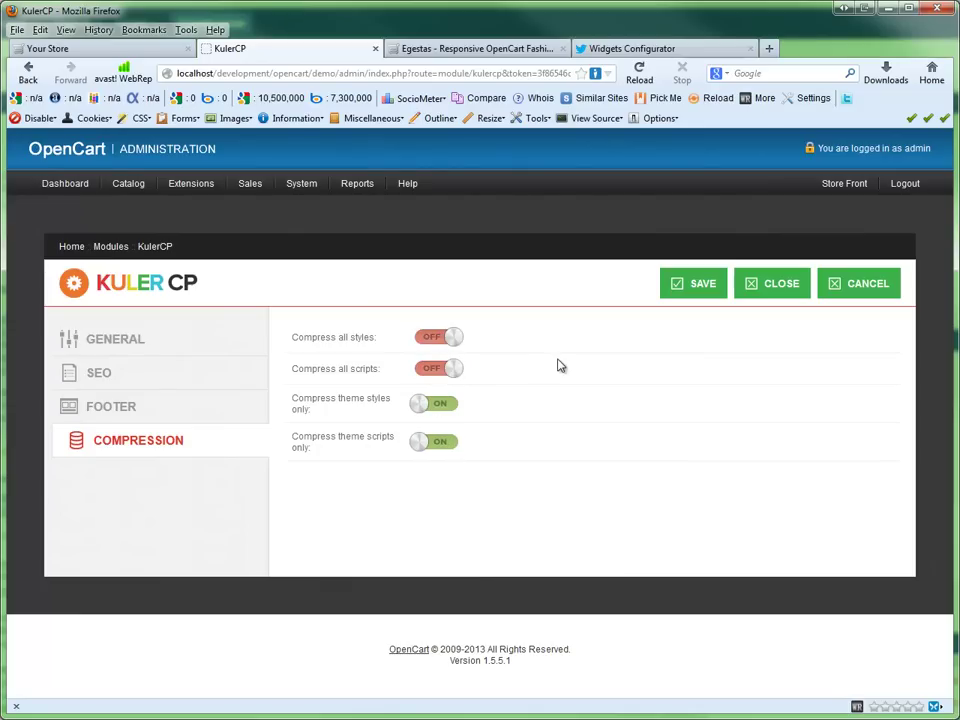
left_click(704, 285)
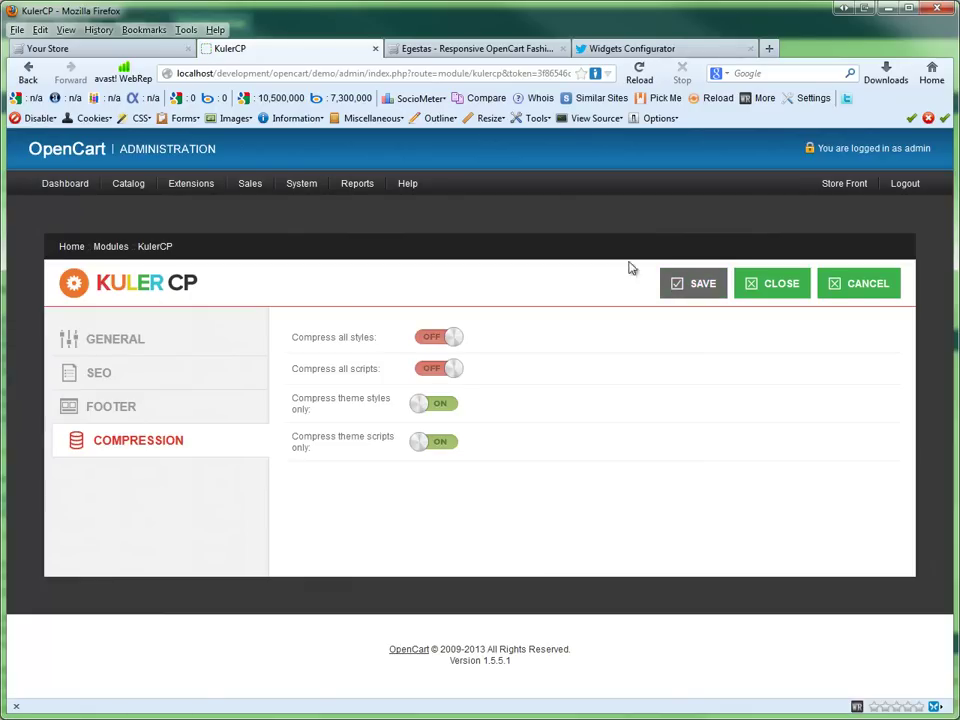
left_click(100, 48)
left_click(638, 72)
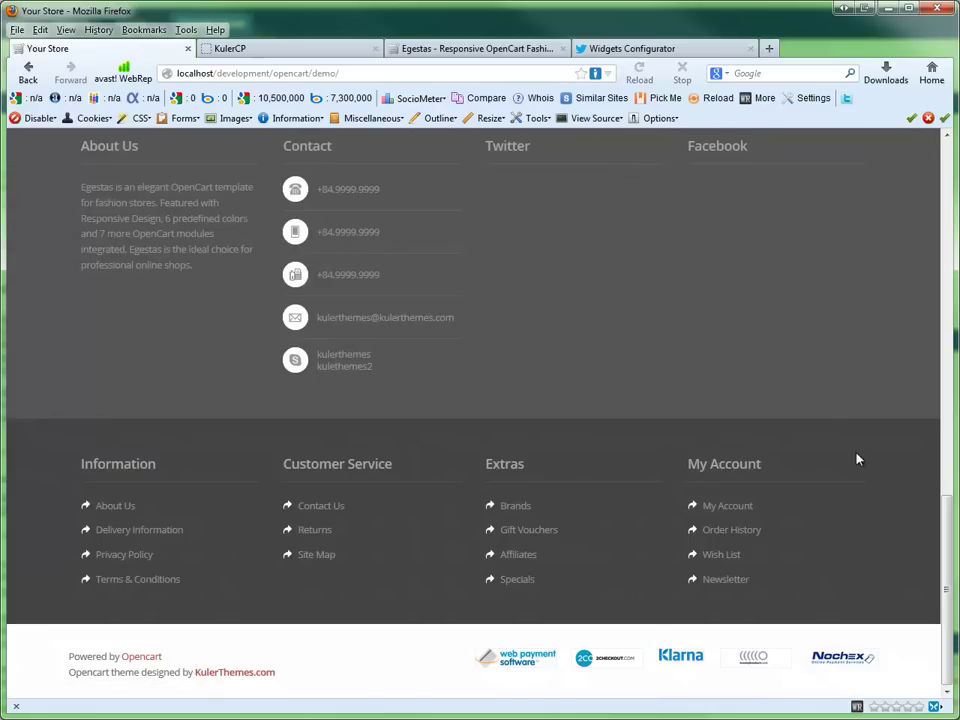
left_click_drag(943, 540, 943, 175)
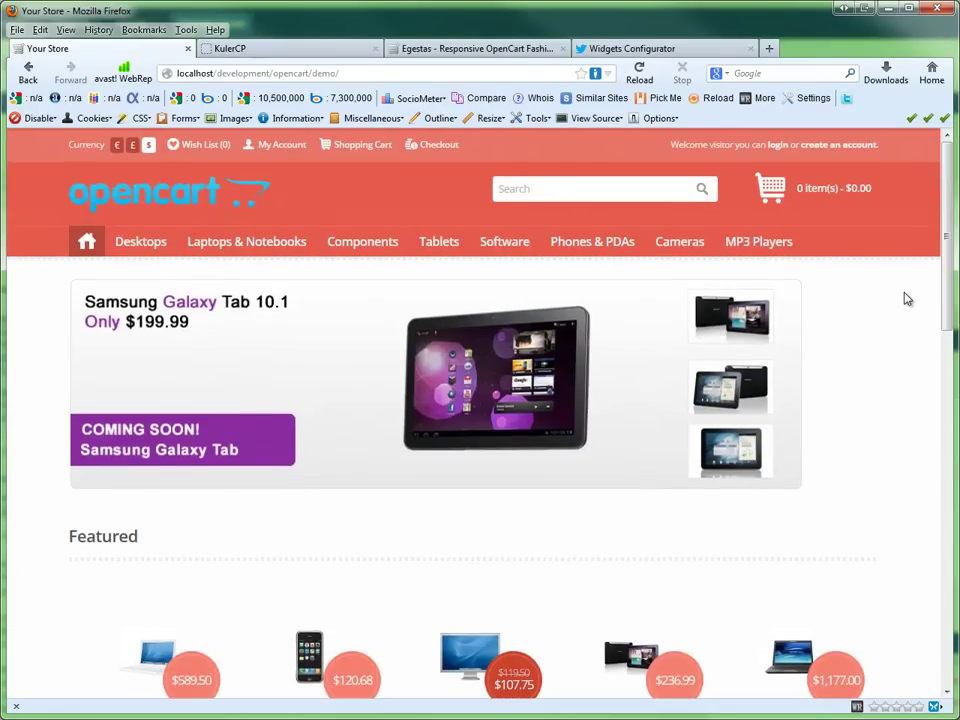